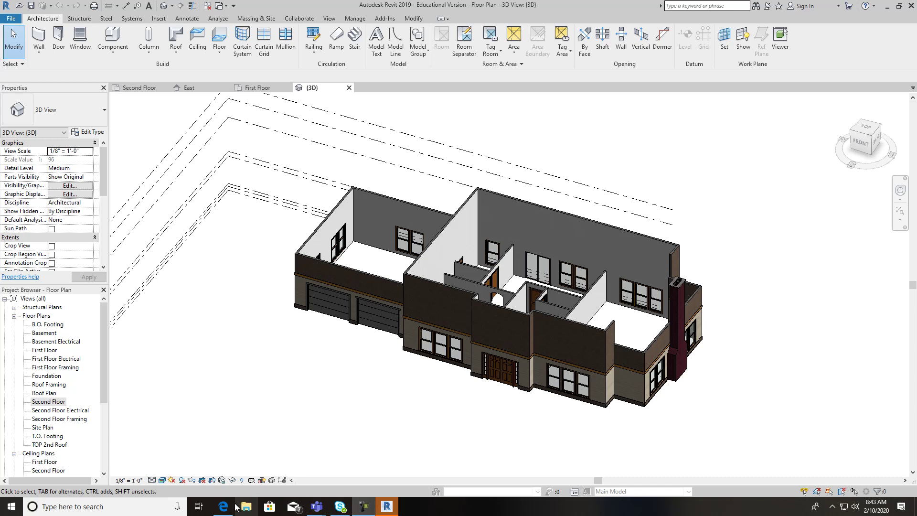
# Step: Switch to the browser, open the Second Floor.png attachment of Project 3, and study the second-floor wall layout before returning to Revit
pyautogui.click(223, 506)
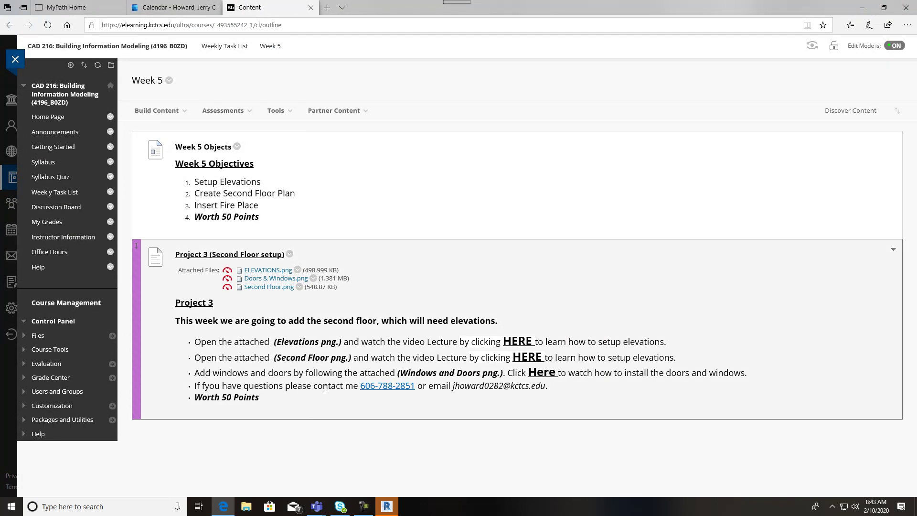
pyautogui.click(268, 287)
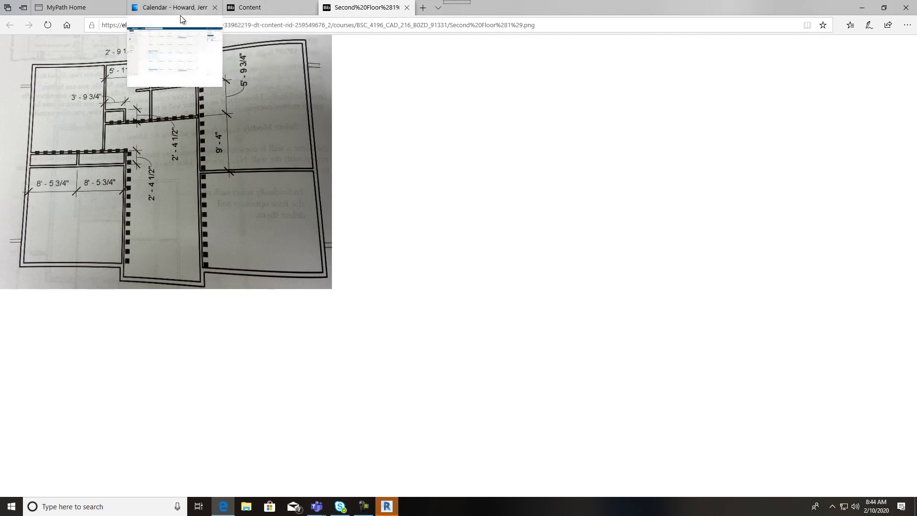
pyautogui.click(391, 509)
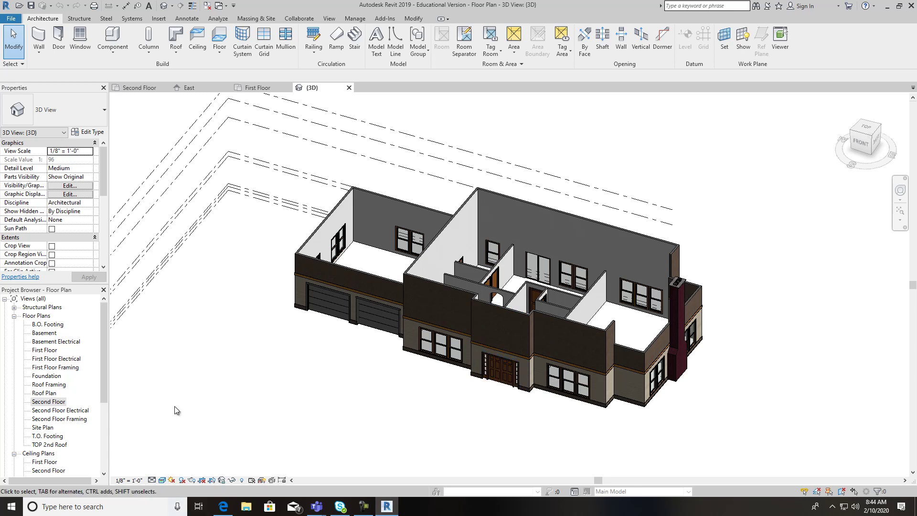
# Step: Open the Second Floor plan view, checking the First Floor plan's layout for comparison
pyautogui.doubleClick(48, 402)
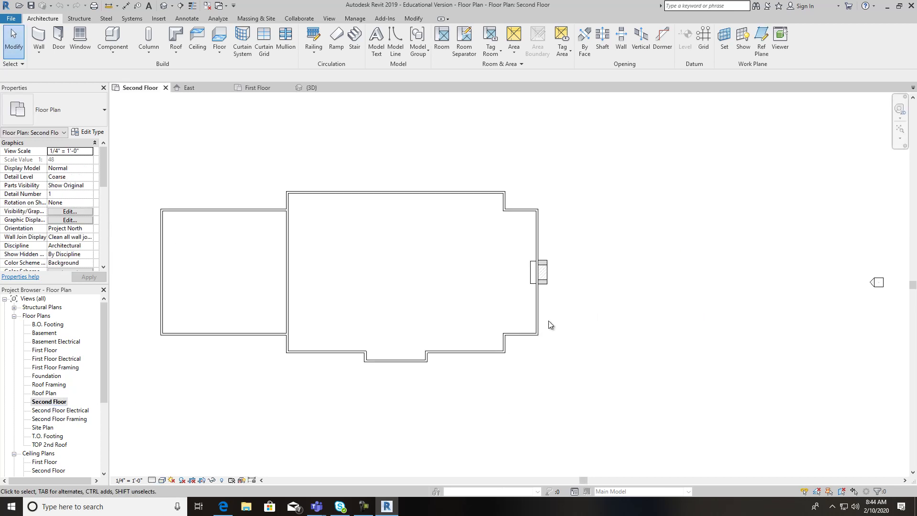
pyautogui.doubleClick(47, 350)
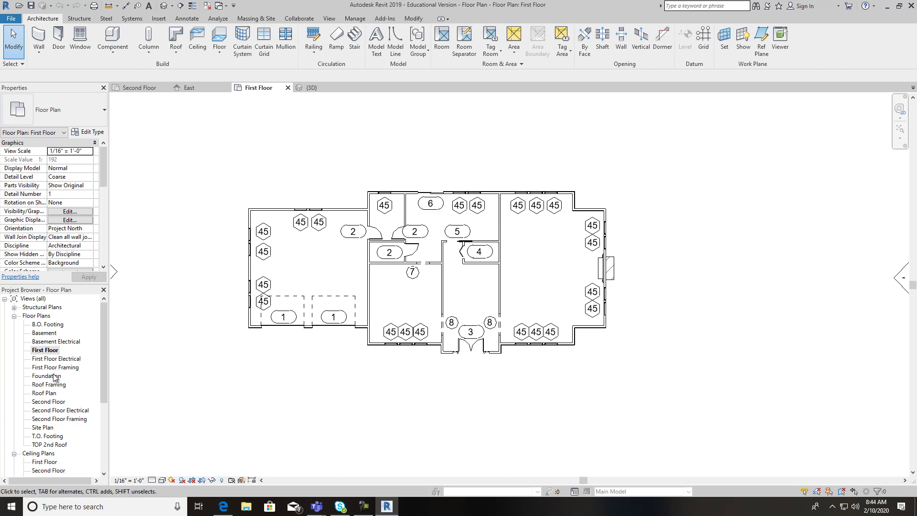
pyautogui.doubleClick(48, 402)
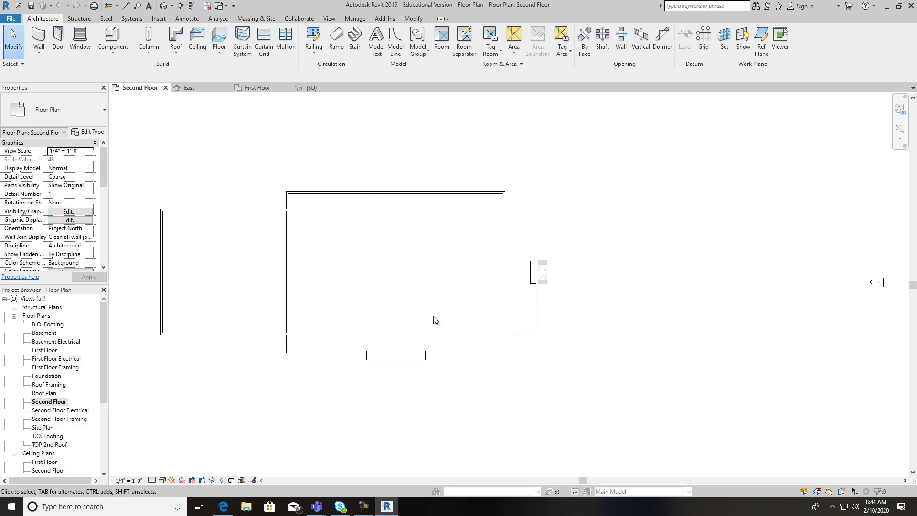
pyautogui.scroll(3, 375, 280)
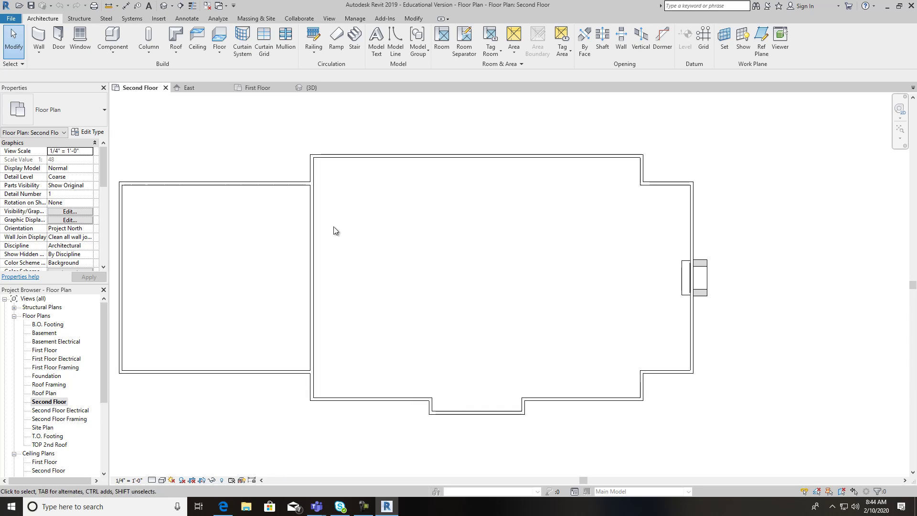
pyautogui.moveTo(551, 317); pyautogui.dragTo(597, 286, button='middle')
pyautogui.scroll(-1, 597, 286)
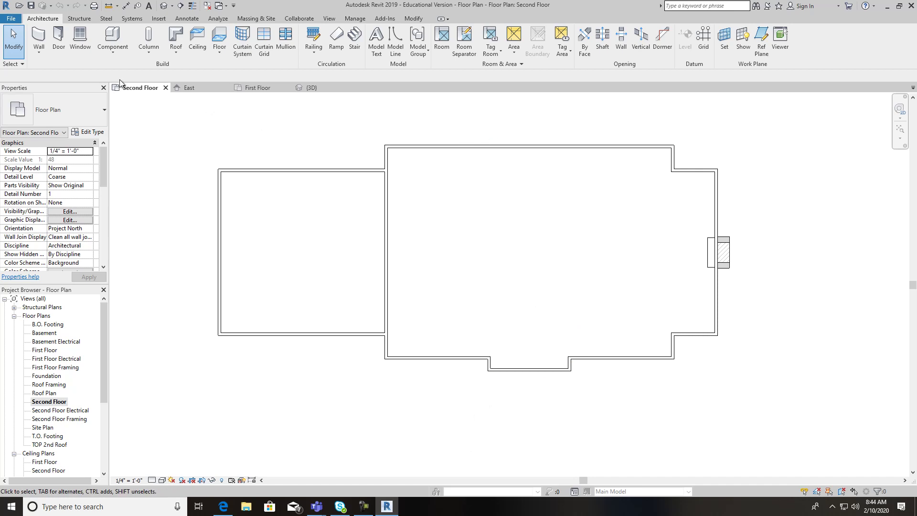
# Step: Draw two parallel interior 2x4 walls about 19' apart between the front and rear exterior walls, one on each side of the entry bump-out
pyautogui.click(43, 57)
pyautogui.click(51, 72)
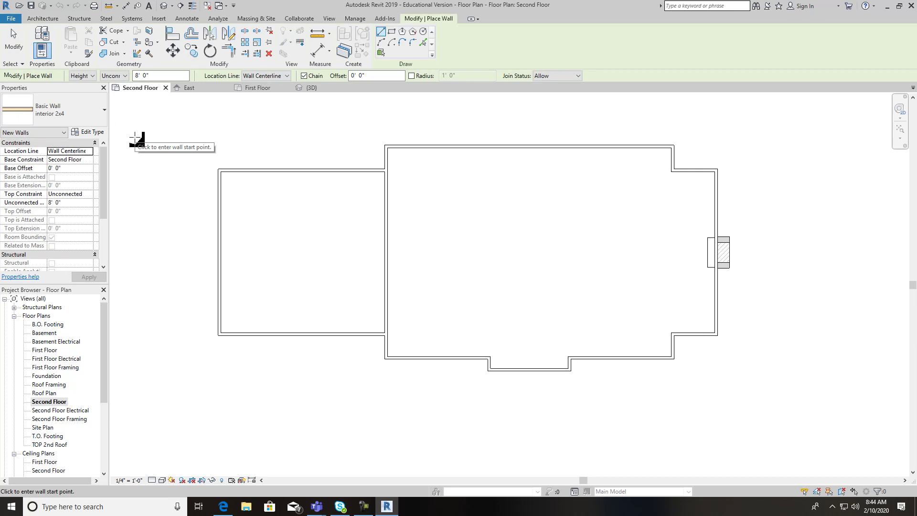
pyautogui.click(582, 357)
pyautogui.click(582, 148)
pyautogui.press('Escape')
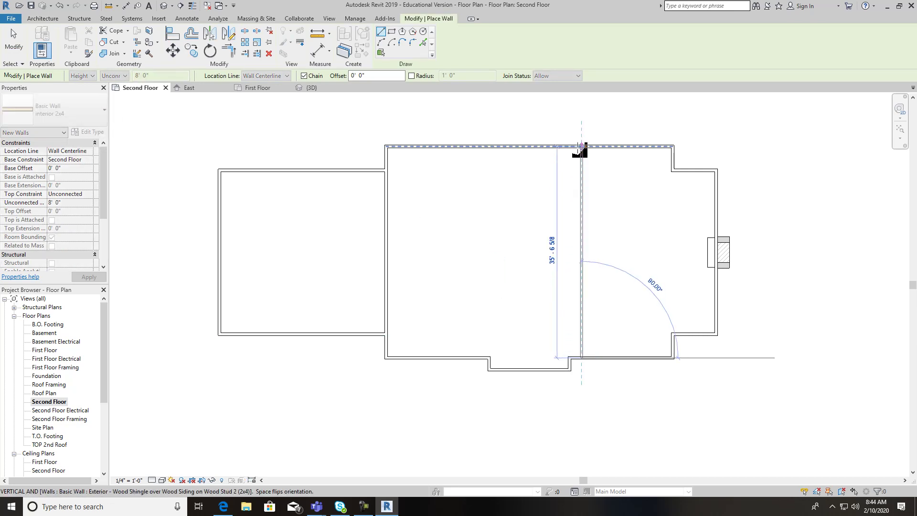
pyautogui.click(468, 357)
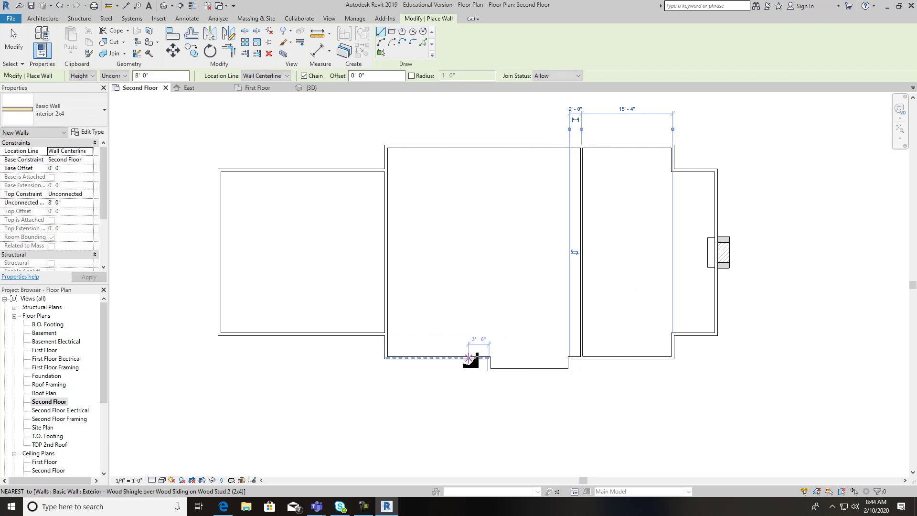
pyautogui.click(468, 149)
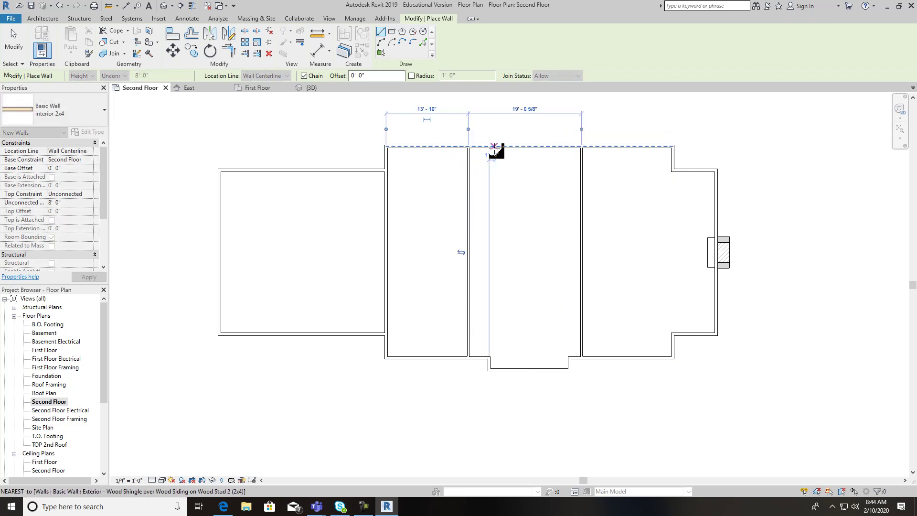
pyautogui.press('Escape')
# Step: Align the two interior walls' facing sides with the entry bump-out's inner side faces, using the Wall faces preference
pyautogui.click(173, 36)
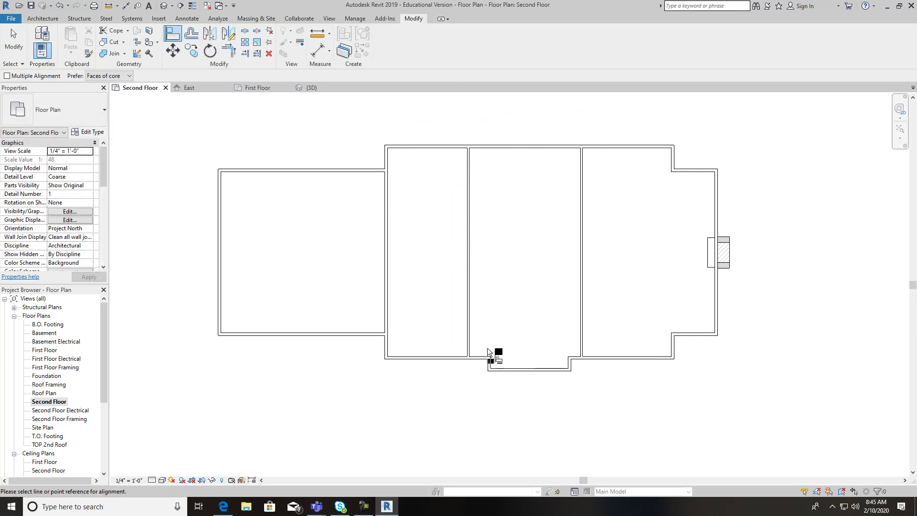
pyautogui.scroll(3, 485, 355)
pyautogui.scroll(2, 494, 372)
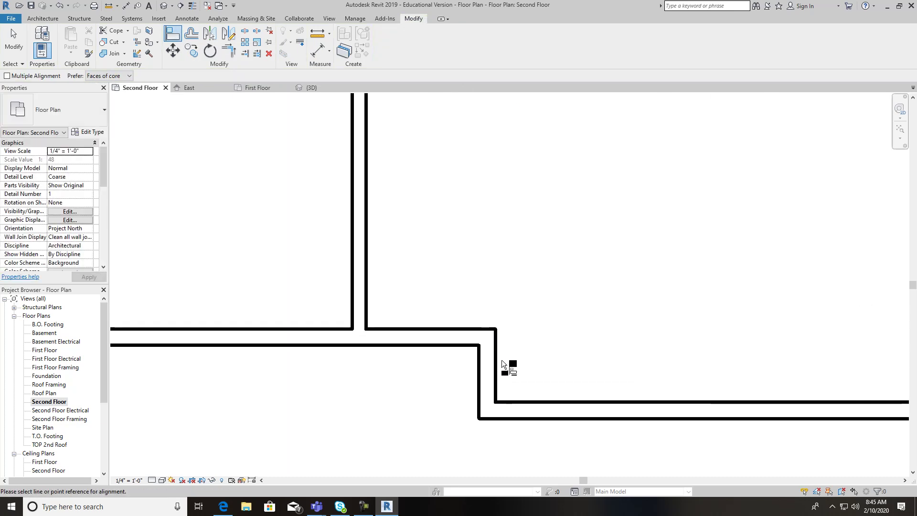
pyautogui.click(119, 76)
pyautogui.click(119, 93)
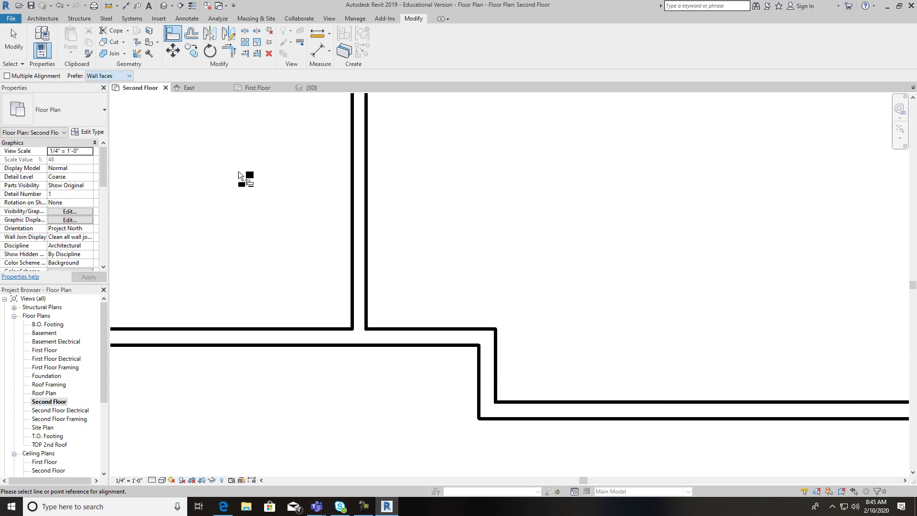
pyautogui.click(499, 349)
pyautogui.click(366, 261)
pyautogui.scroll(-2, 563, 289)
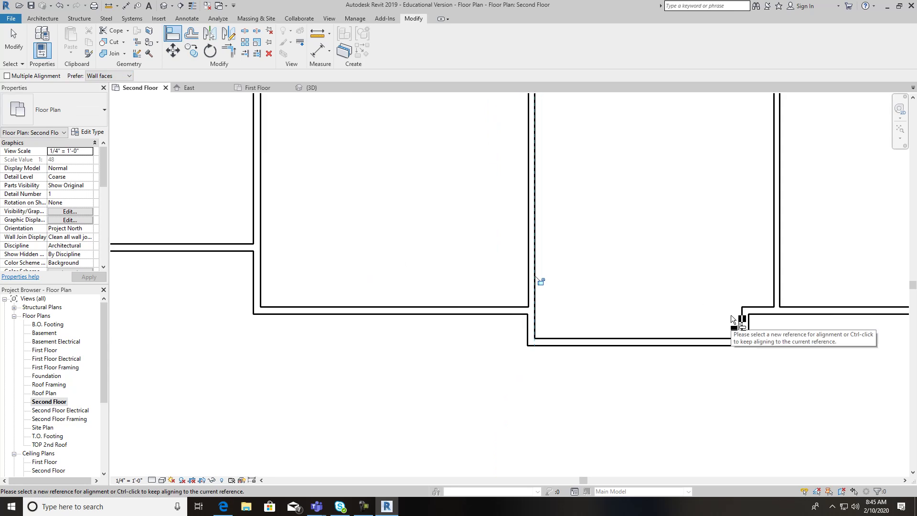
pyautogui.click(742, 324)
pyautogui.click(772, 278)
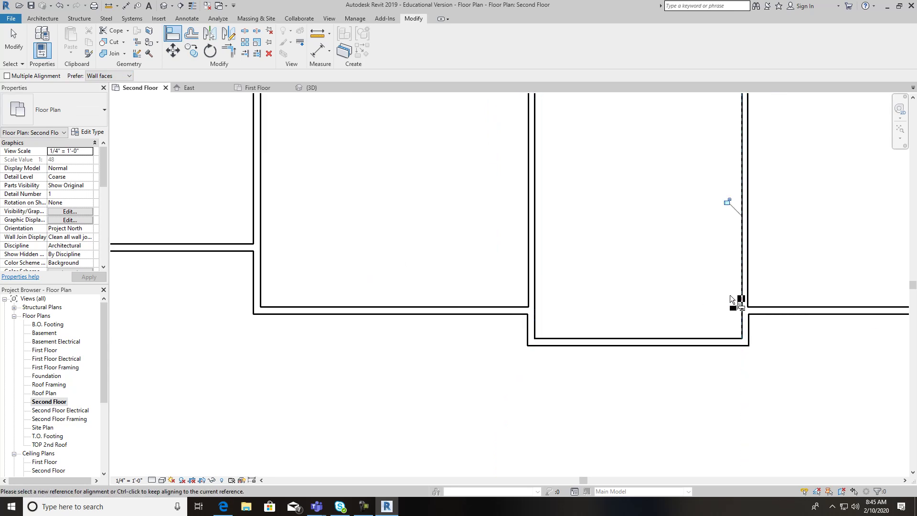
# Step: Check the remaining interior wall positions and dimensions on the Second Floor reference image in the browser, and return to Revit
pyautogui.scroll(-2, 681, 294)
pyautogui.moveTo(668, 313); pyautogui.dragTo(514, 443, button='middle')
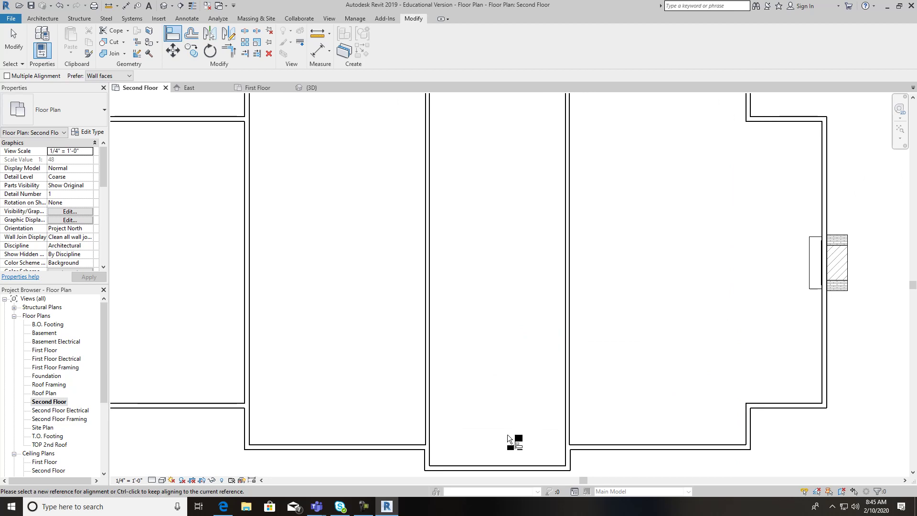
pyautogui.moveTo(446, 365); pyautogui.dragTo(501, 381, button='middle')
pyautogui.click(49, 18)
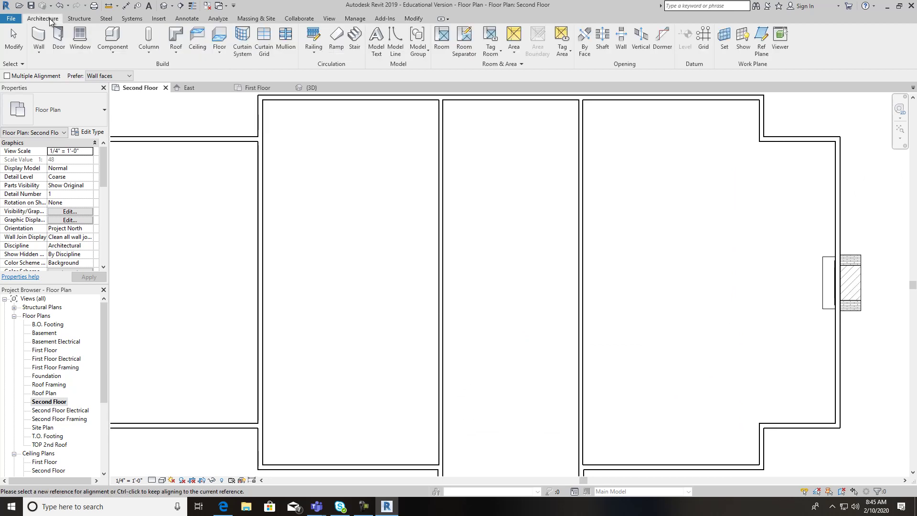
pyautogui.click(40, 40)
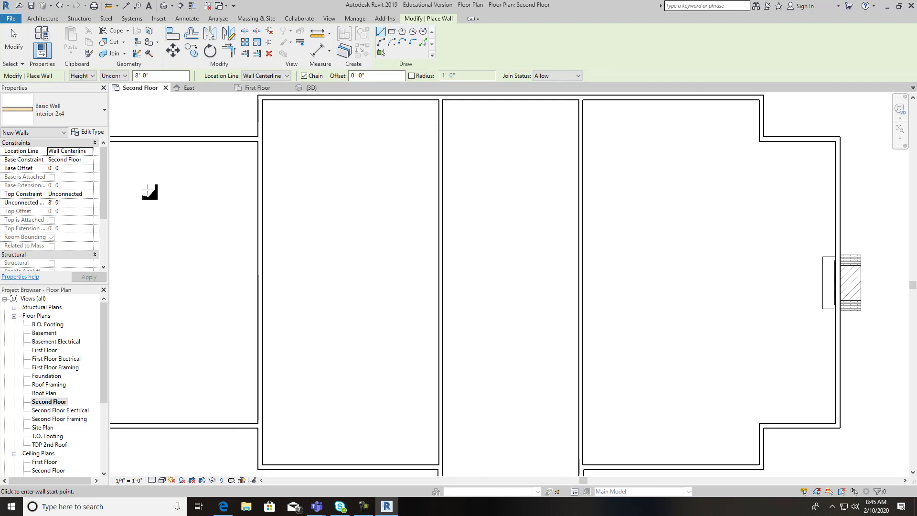
pyautogui.click(223, 506)
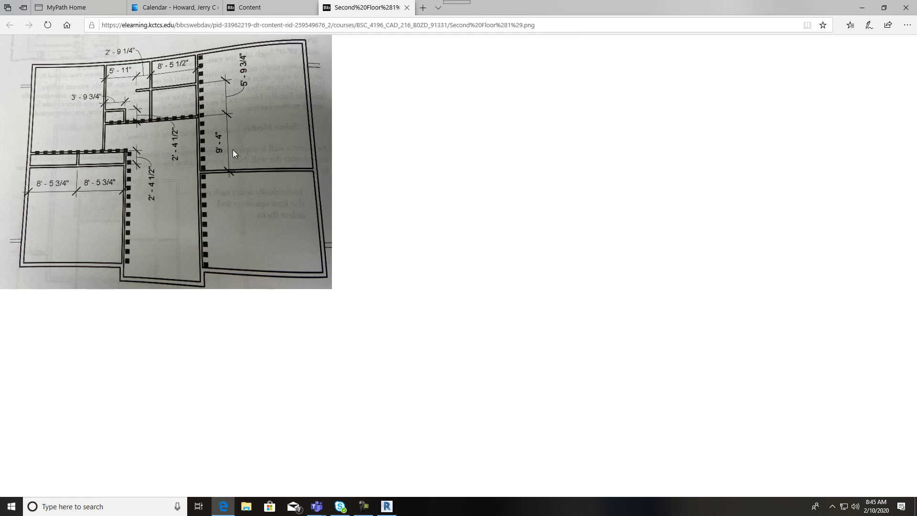
pyautogui.click(387, 506)
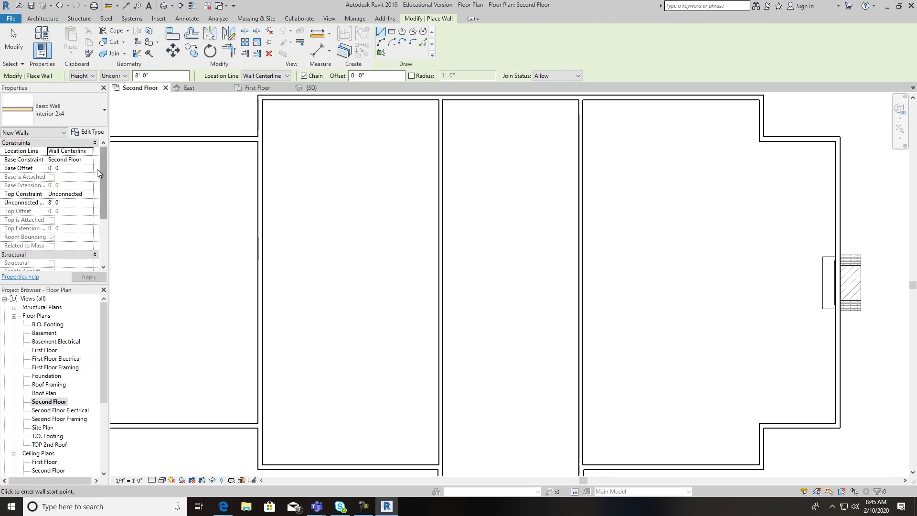
pyautogui.press('Escape')
pyautogui.press('Escape')
# Step: Set the Second Floor plan's underlay base level to First Floor
pyautogui.moveTo(104, 165); pyautogui.dragTo(107, 189)
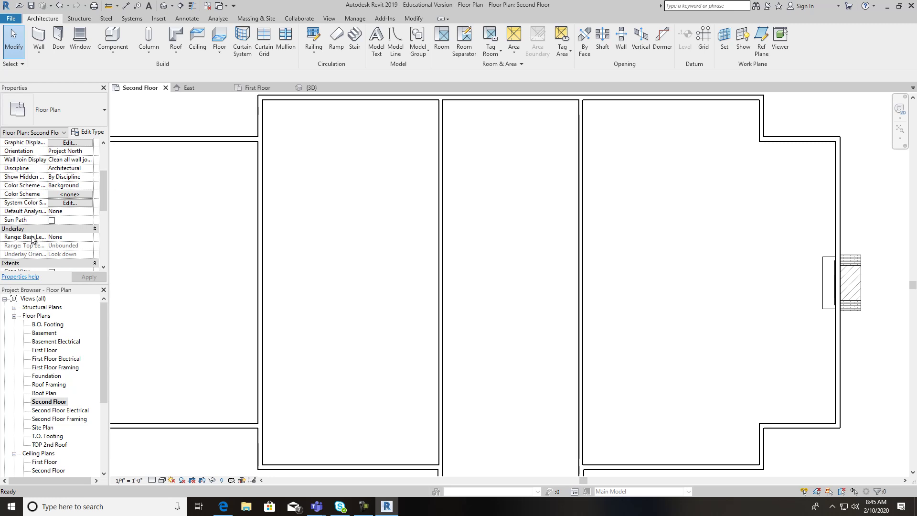
pyautogui.click(84, 238)
pyautogui.click(88, 238)
pyautogui.moveTo(89, 258); pyautogui.dragTo(85, 264)
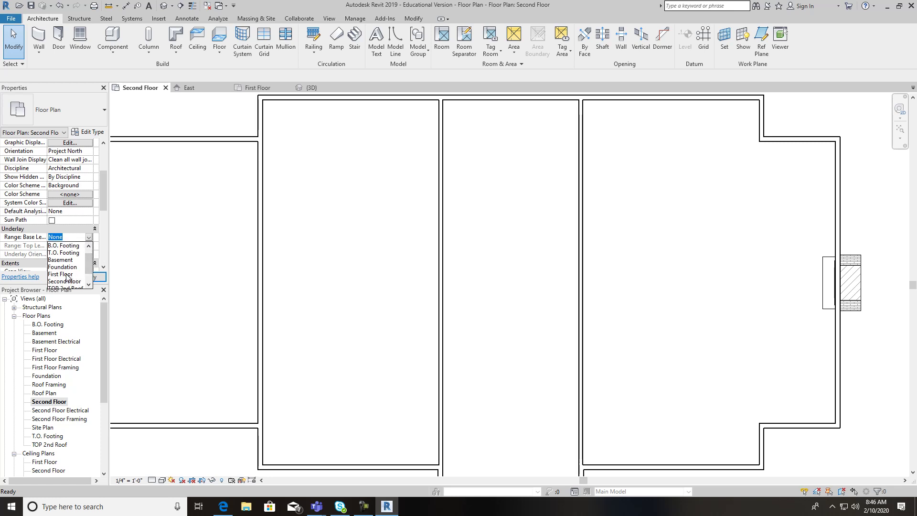
pyautogui.click(66, 275)
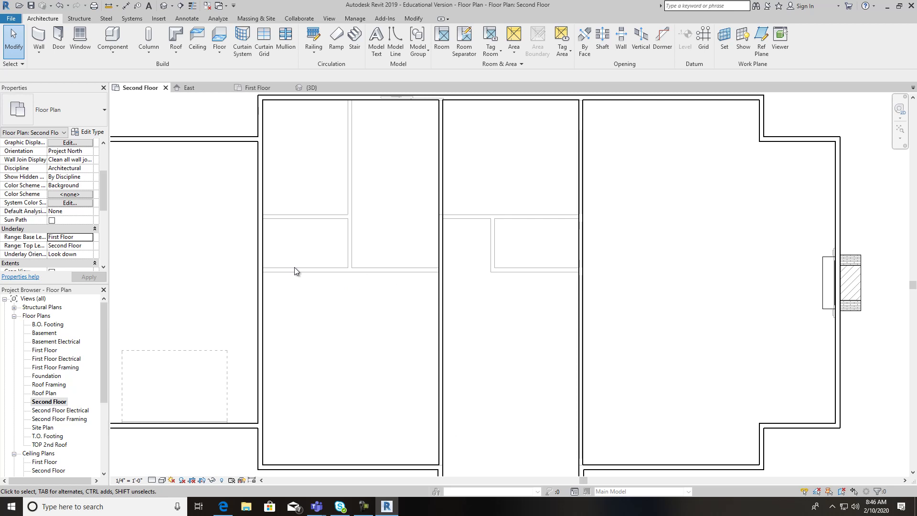
# Step: Draw a horizontal interior 2x4 wall over the lower underlay wall, from the house's left exterior wall to the left interior wall
pyautogui.click(43, 37)
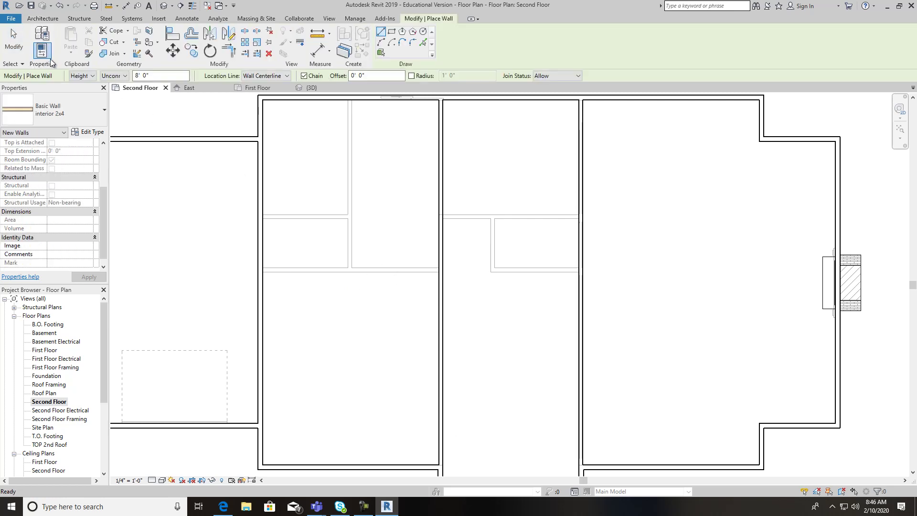
pyautogui.click(58, 111)
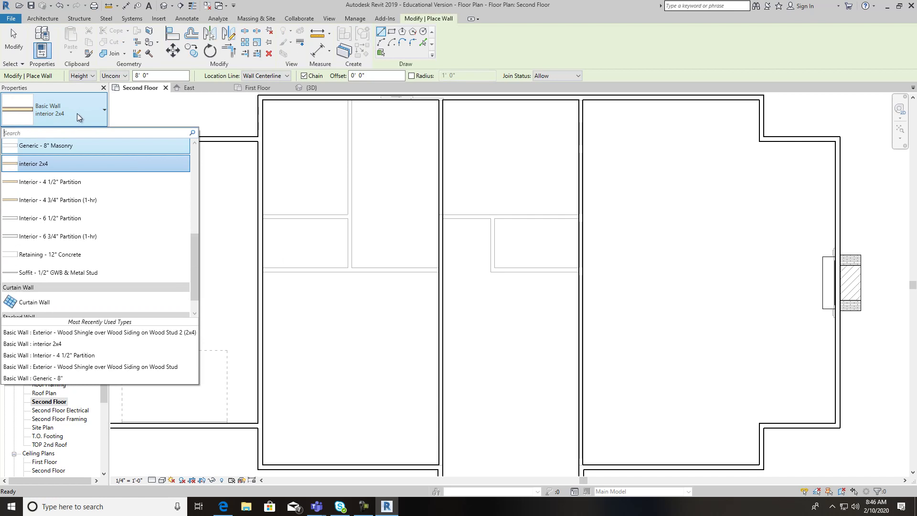
pyautogui.click(73, 164)
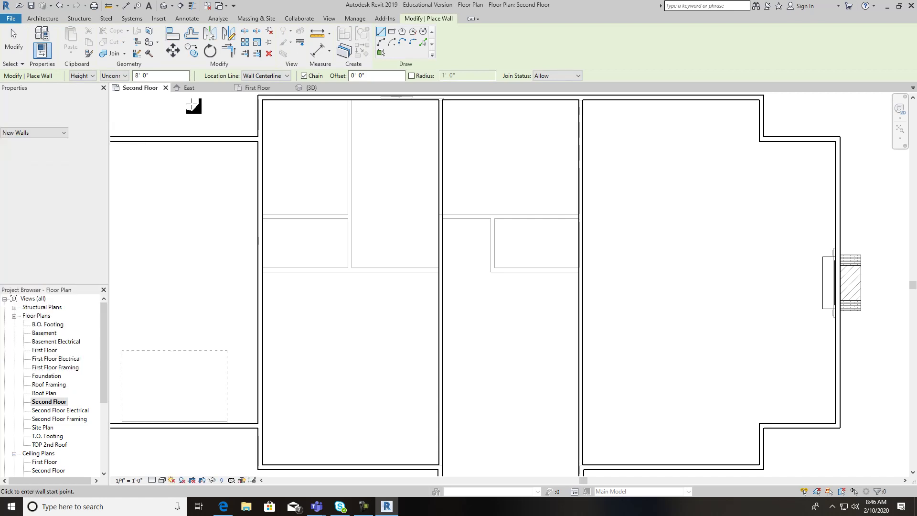
pyautogui.scroll(4, 264, 272)
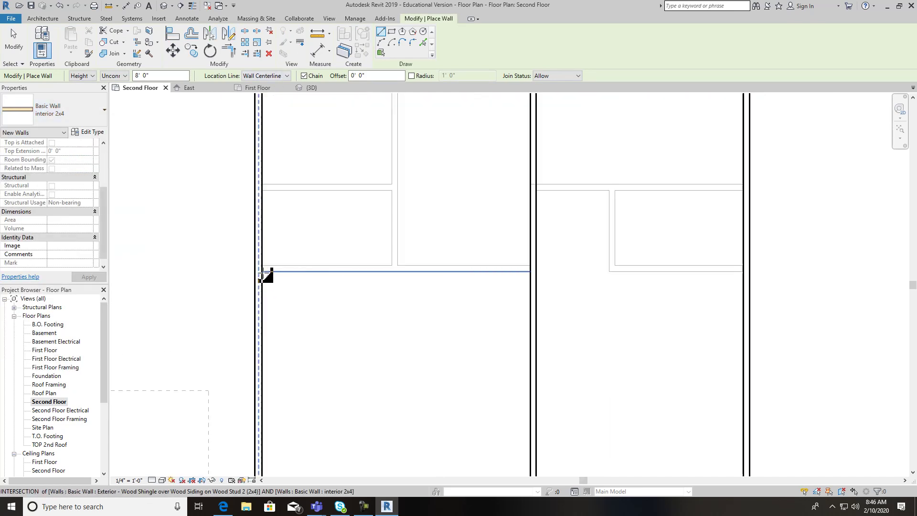
pyautogui.click(263, 270)
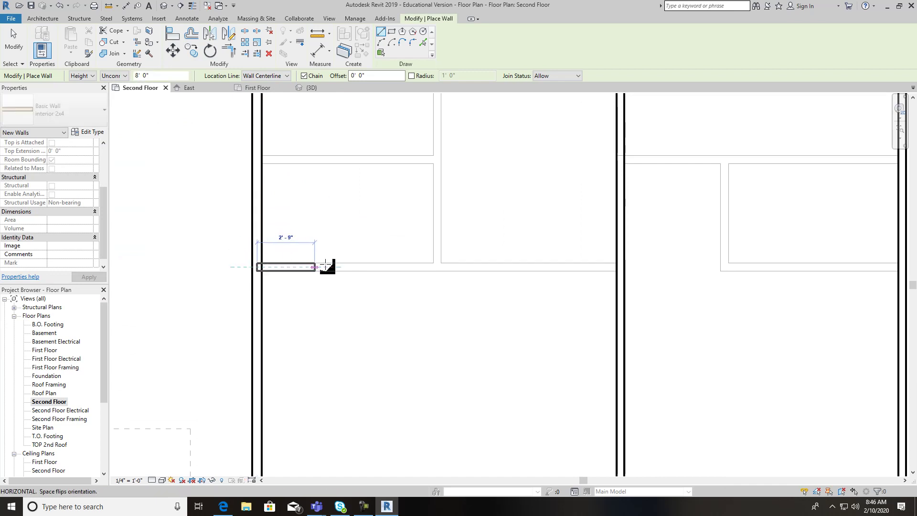
pyautogui.click(620, 266)
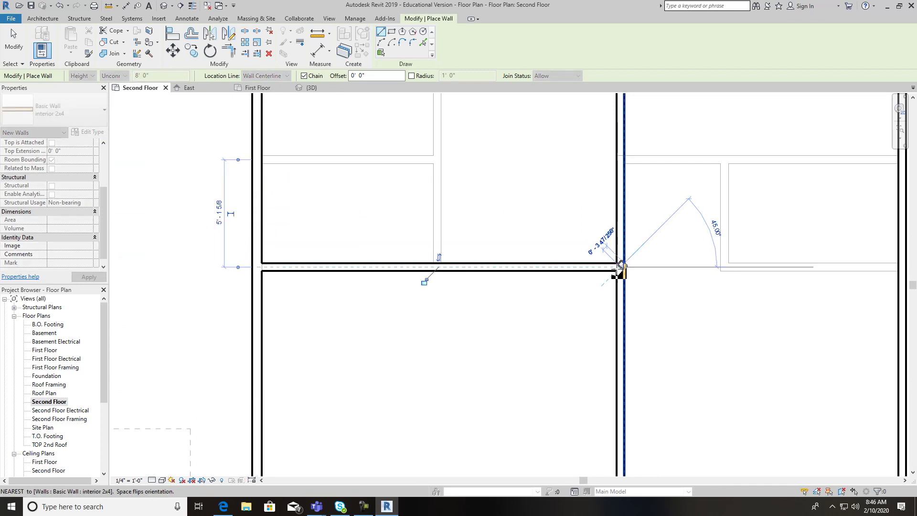
pyautogui.press('Escape')
# Step: Draw a horizontal interior 2x4 wall between the two long interior walls, following the upper underlay wall line
pyautogui.scroll(-3, 533, 306)
pyautogui.moveTo(533, 355); pyautogui.dragTo(440, 352, button='middle')
pyautogui.scroll(4, 497, 260)
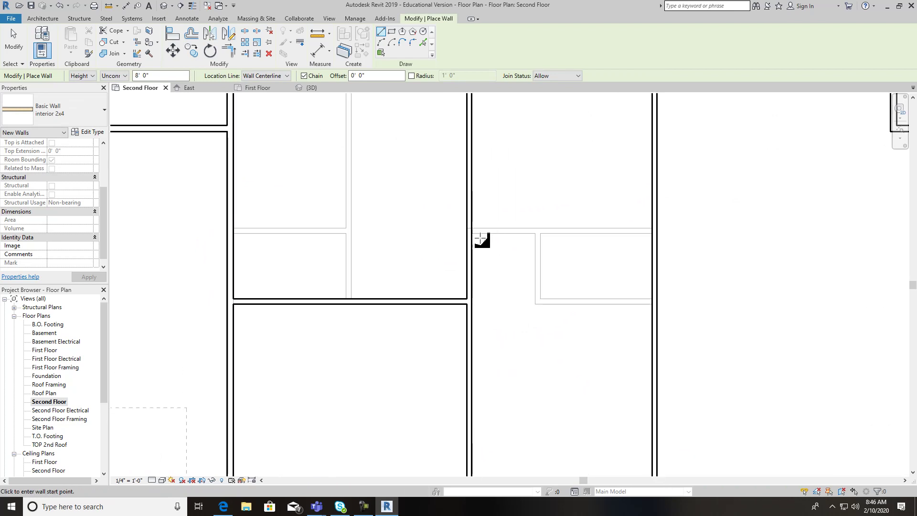
pyautogui.click(464, 226)
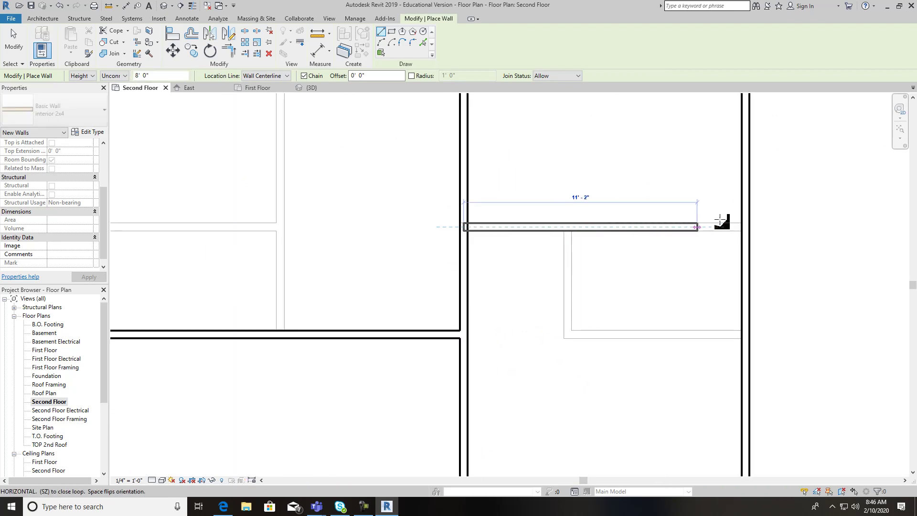
pyautogui.click(745, 226)
pyautogui.press('Escape')
pyautogui.scroll(-4, 640, 325)
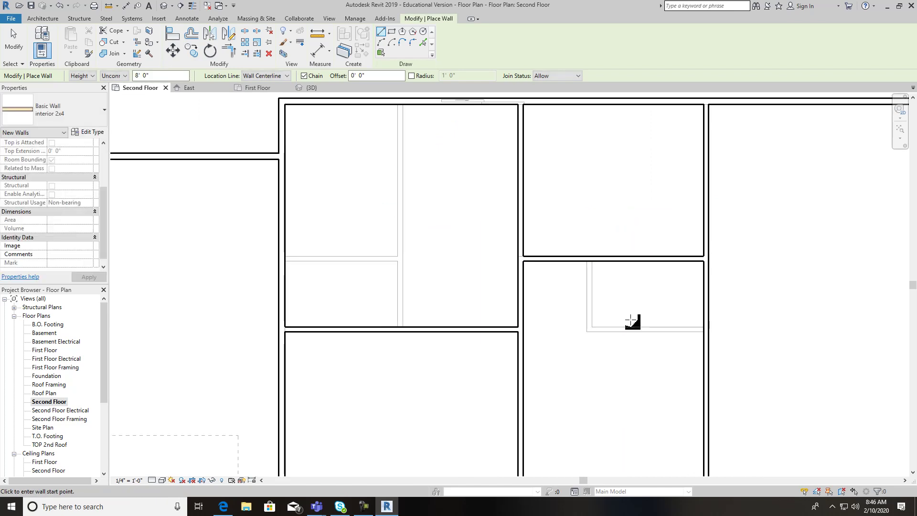
pyautogui.scroll(2, 564, 299)
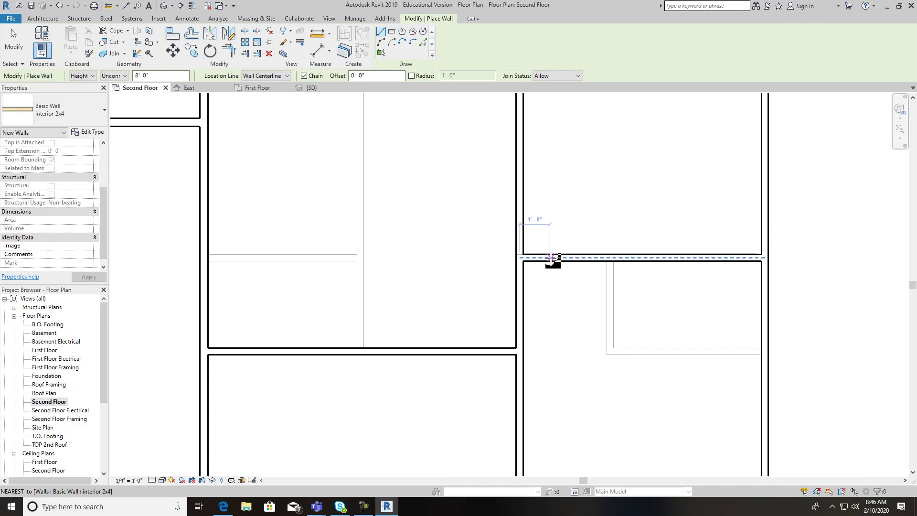
# Step: Finish placing walls and set the Second Floor plan's underlay base level to None
pyautogui.moveTo(102, 221)
pyautogui.mouseDown()
pyautogui.moveTo(105, 182)
pyautogui.moveTo(104, 213)
pyautogui.mouseUp()
pyautogui.press('Escape')
pyautogui.press('Escape')
pyautogui.click(88, 193)
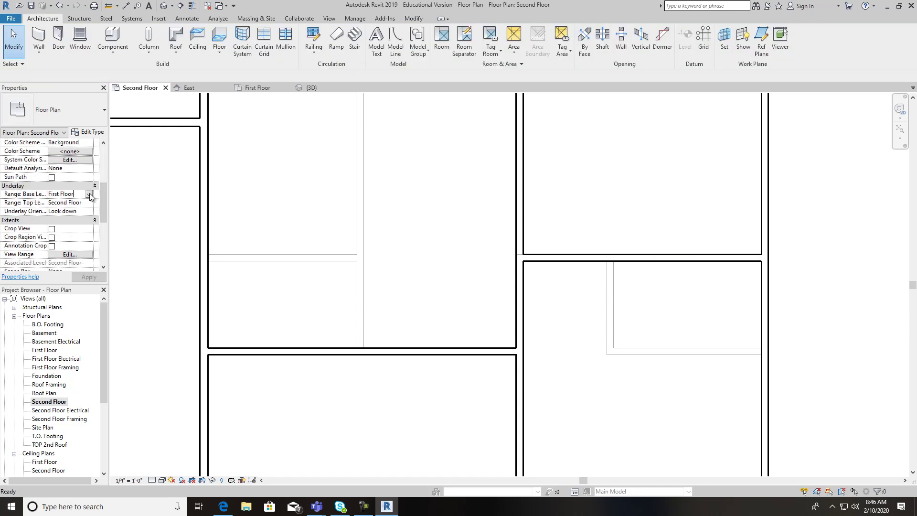
pyautogui.click(89, 194)
pyautogui.click(75, 206)
pyautogui.click(89, 277)
pyautogui.scroll(-2, 391, 251)
pyautogui.scroll(-1, 402, 255)
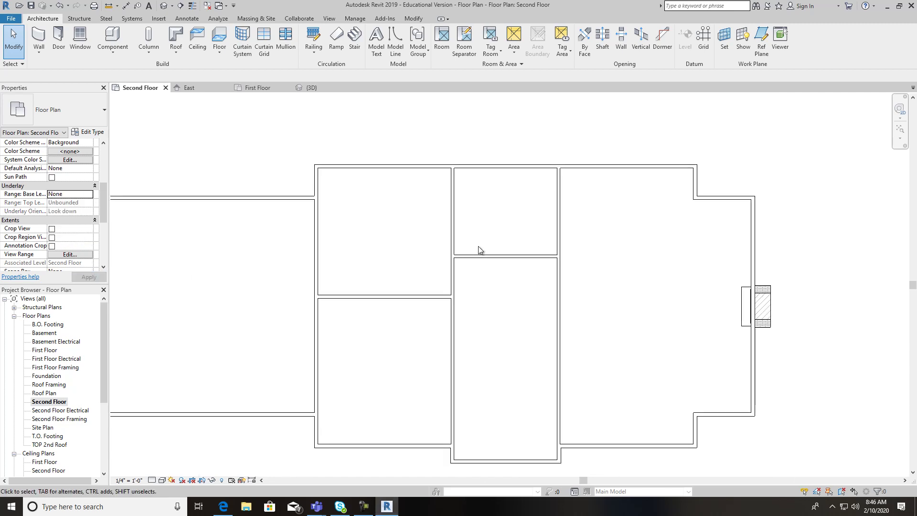
# Step: Measure the distance between the two long interior walls with a temporary aligned dimension, and remove the dimension
pyautogui.scroll(2, 480, 248)
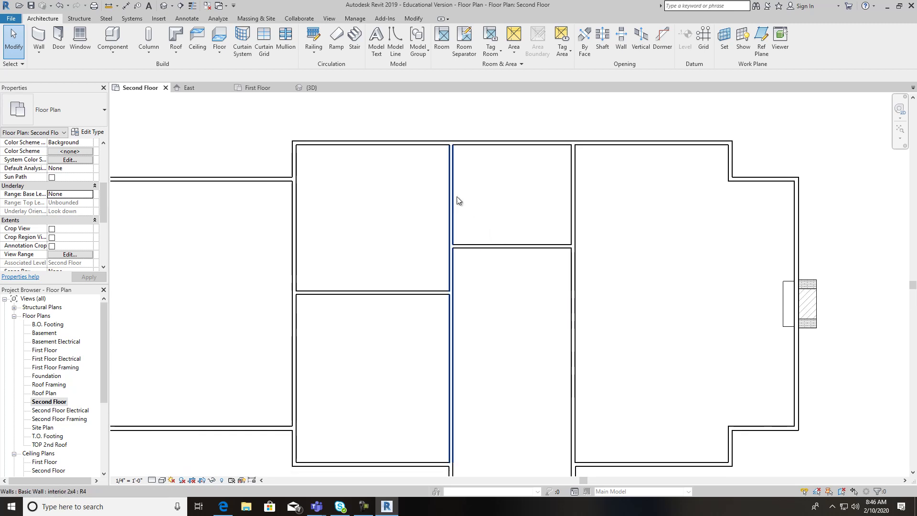
pyautogui.click(184, 18)
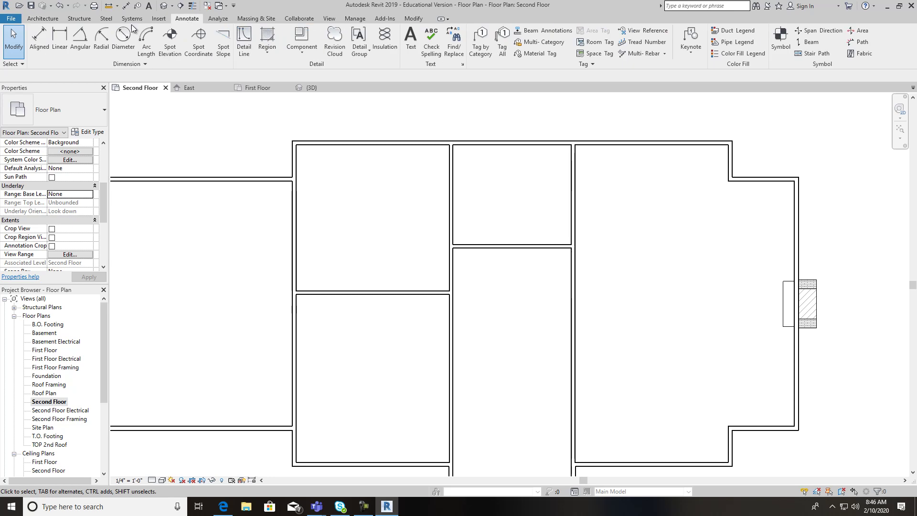
pyautogui.click(41, 39)
pyautogui.click(447, 207)
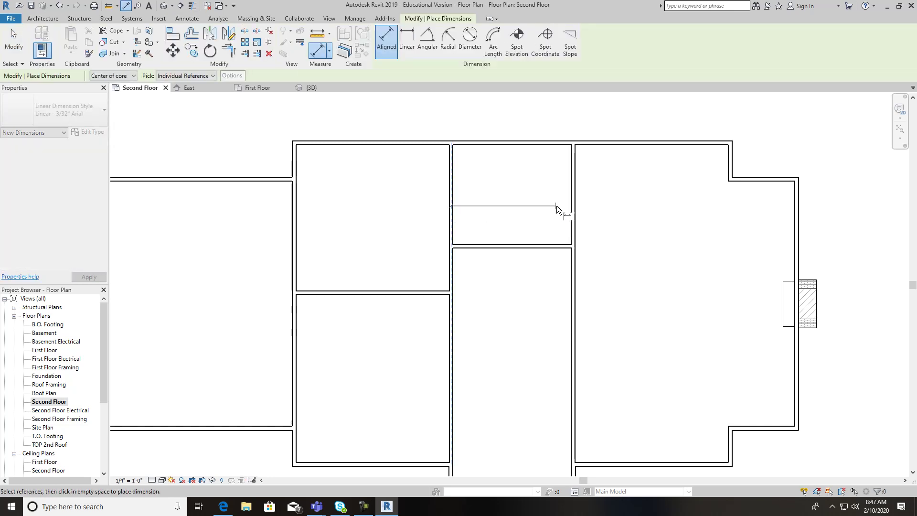
pyautogui.click(572, 206)
pyautogui.click(537, 210)
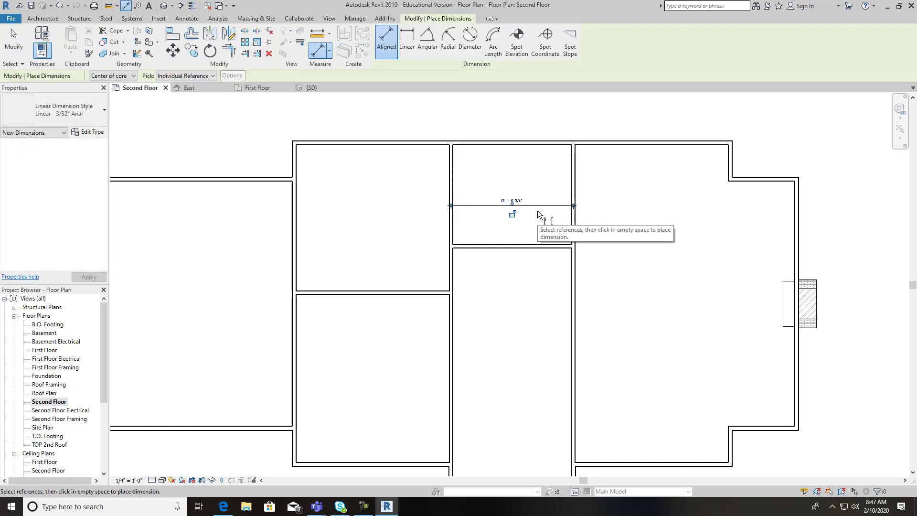
pyautogui.press('Escape')
pyautogui.press('Escape')
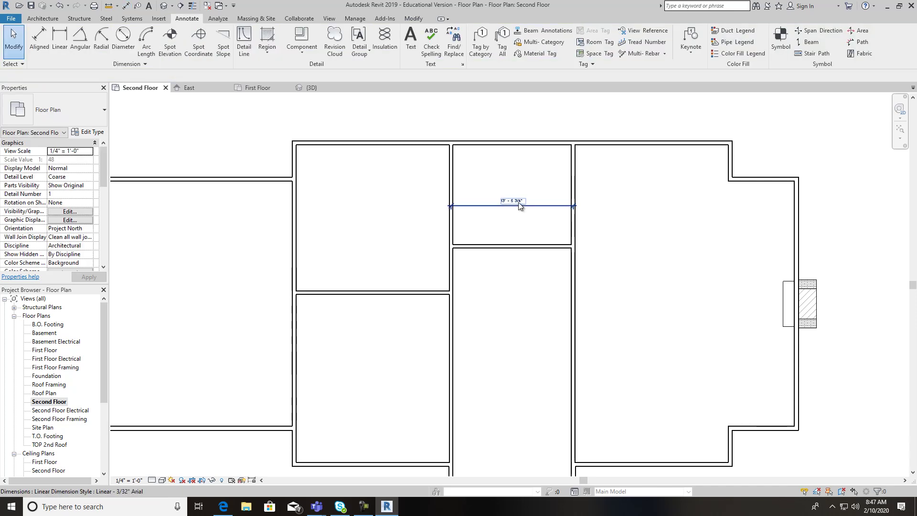
pyautogui.click(519, 207)
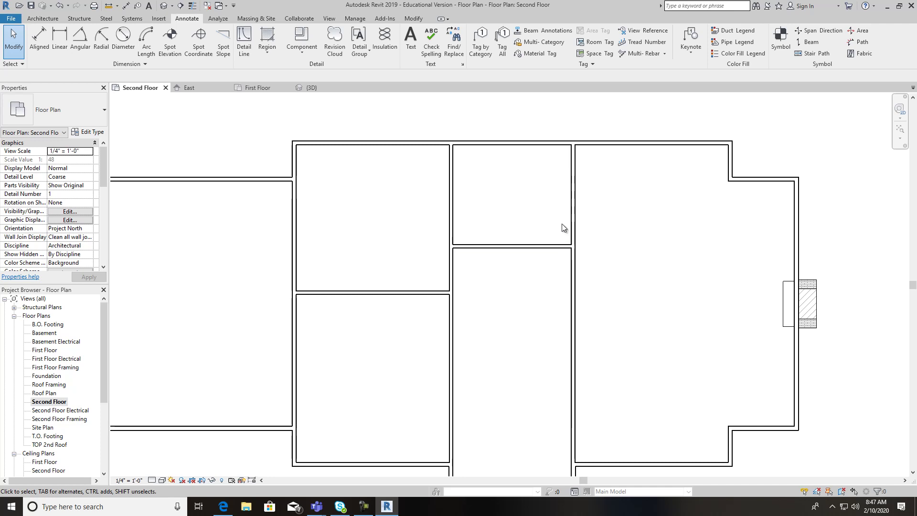
# Step: Draw a vertical interior 2x4 wall midway between the two long interior walls, from the upper exterior wall to the horizontal partition
pyautogui.click(42, 18)
pyautogui.click(39, 51)
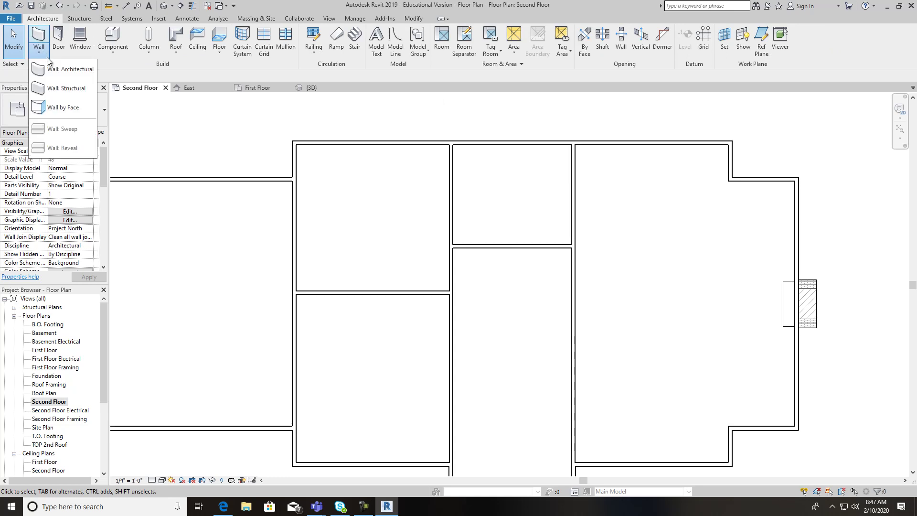
pyautogui.click(55, 69)
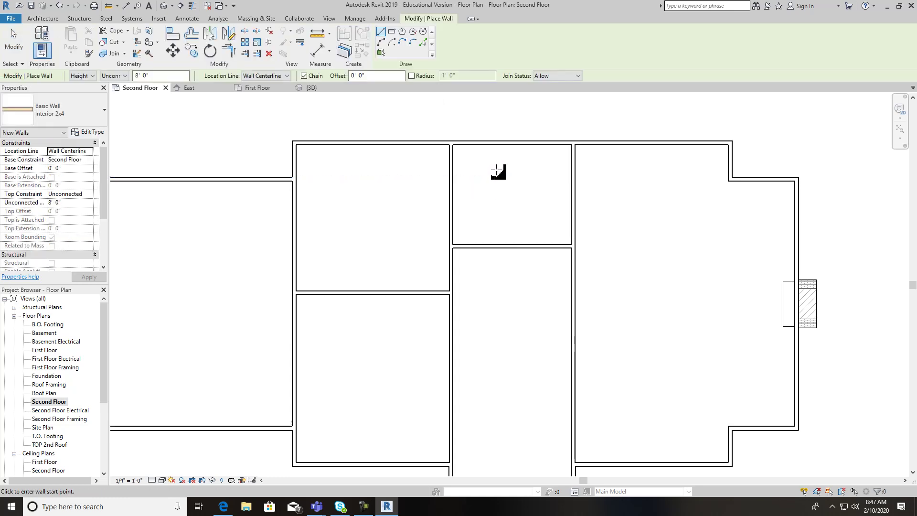
pyautogui.click(512, 144)
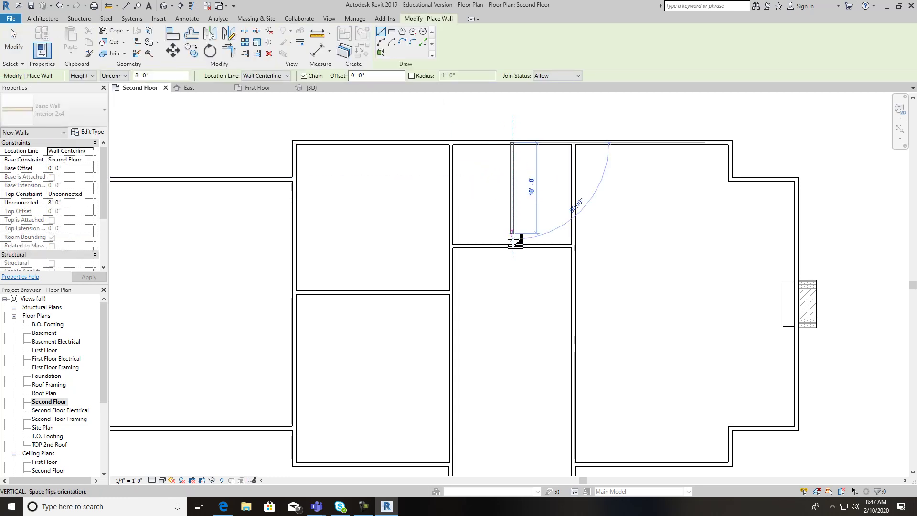
pyautogui.click(512, 246)
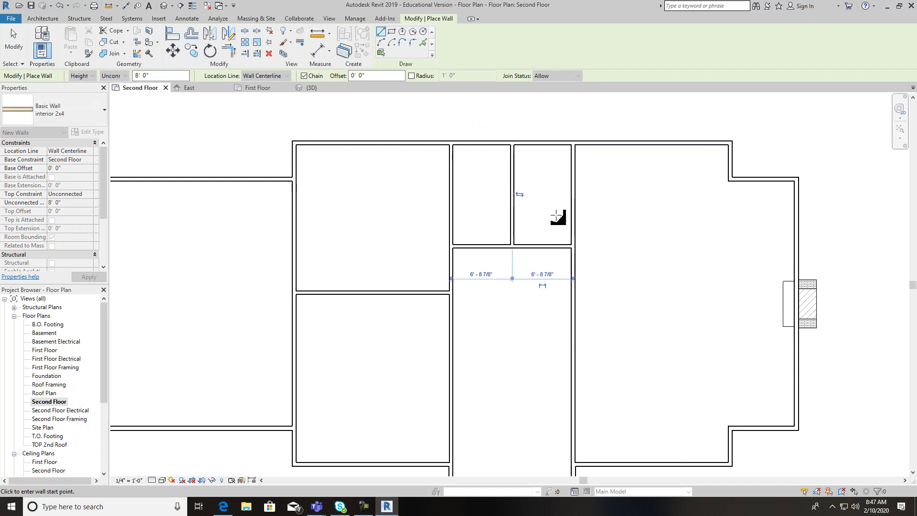
pyautogui.press('Escape')
# Step: Draw a horizontal interior 2x4 wall about 5' 6" below the upper exterior wall, from the right long wall past the new vertical wall
pyautogui.click(572, 192)
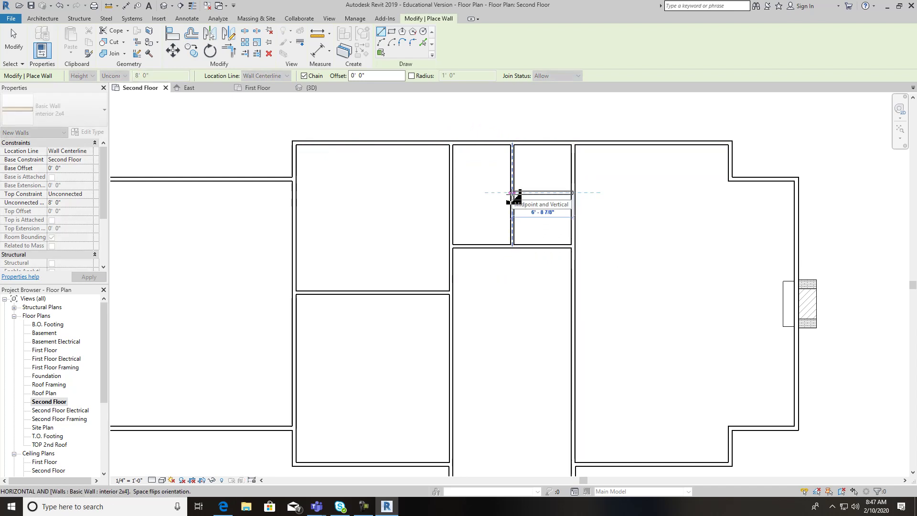
pyautogui.click(492, 193)
pyautogui.press('Escape')
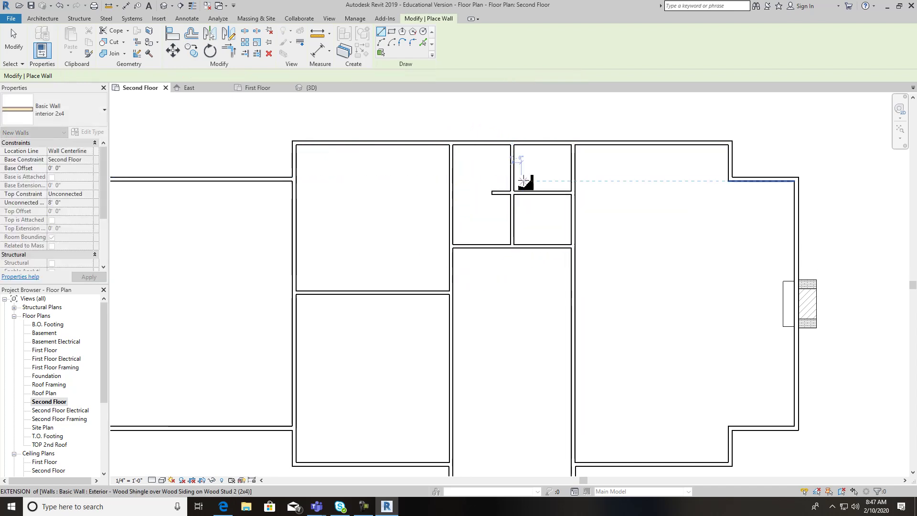
pyautogui.press('Escape')
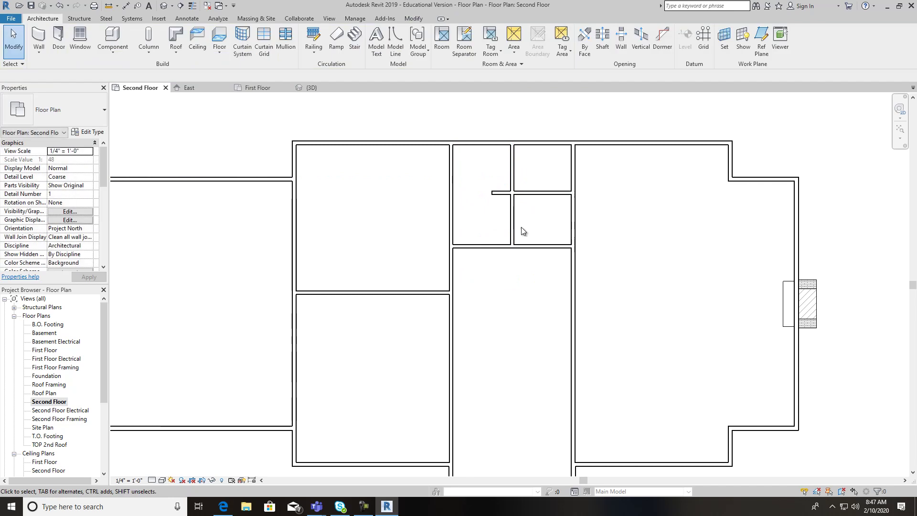
# Step: Set the new vertical wall's distance from the right long interior wall to 8' 5 1/2"
pyautogui.click(514, 229)
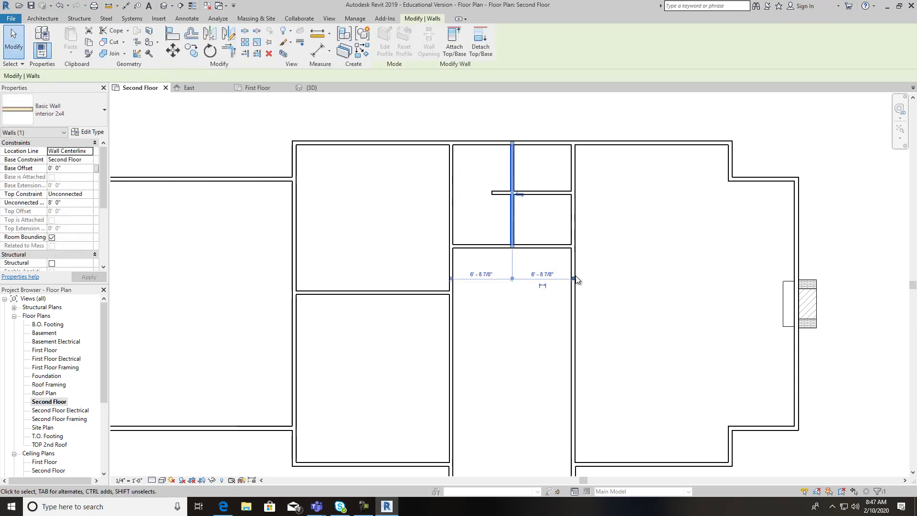
pyautogui.click(543, 275)
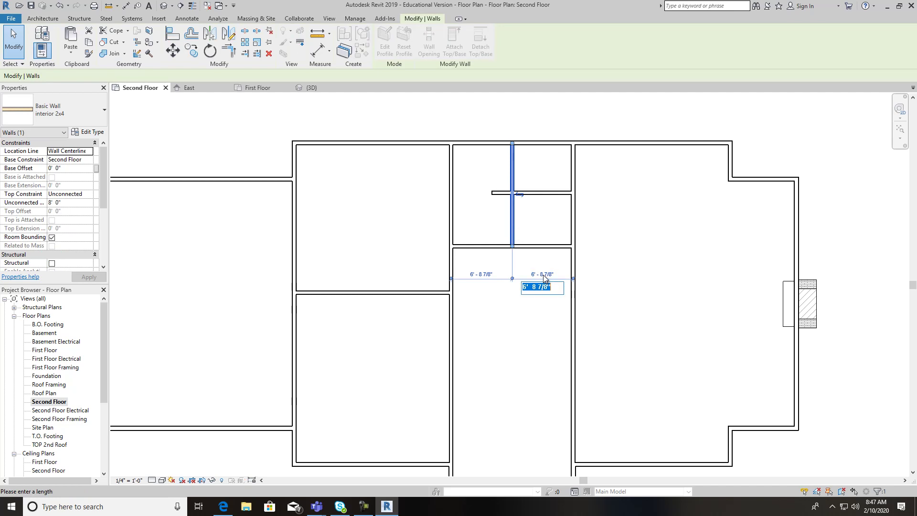
pyautogui.write('8 5 1/2')
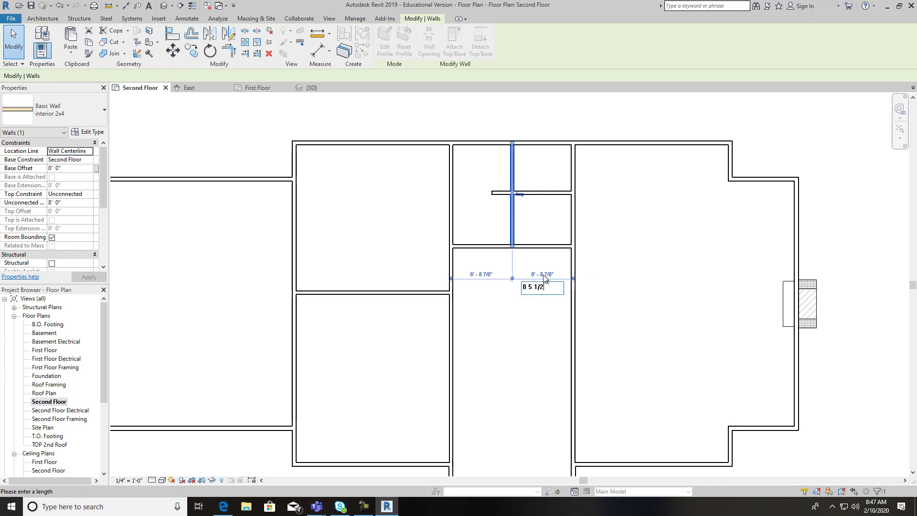
pyautogui.press('Return')
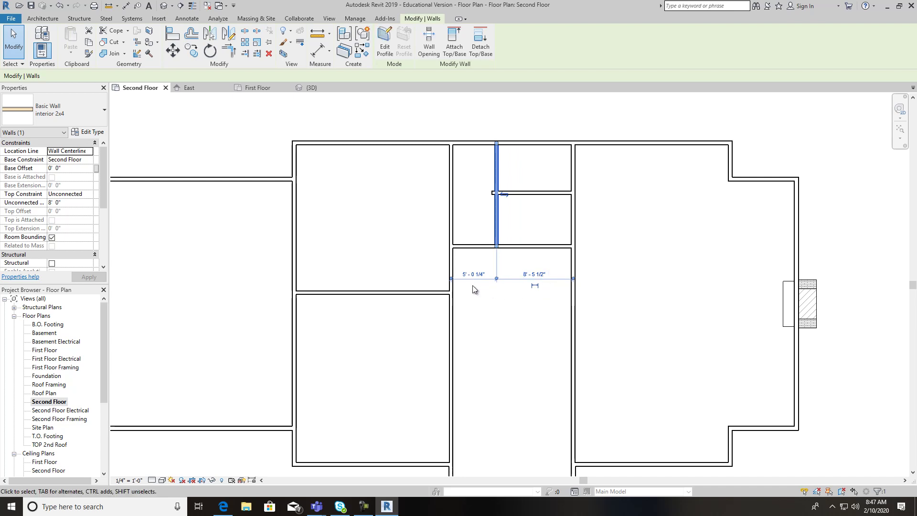
# Step: Shorten the left long interior wall so its upper end meets the lower-left room's horizontal wall, unjoining the conflicting elements
pyautogui.click(458, 184)
pyautogui.click(452, 186)
pyautogui.moveTo(451, 144); pyautogui.dragTo(451, 292)
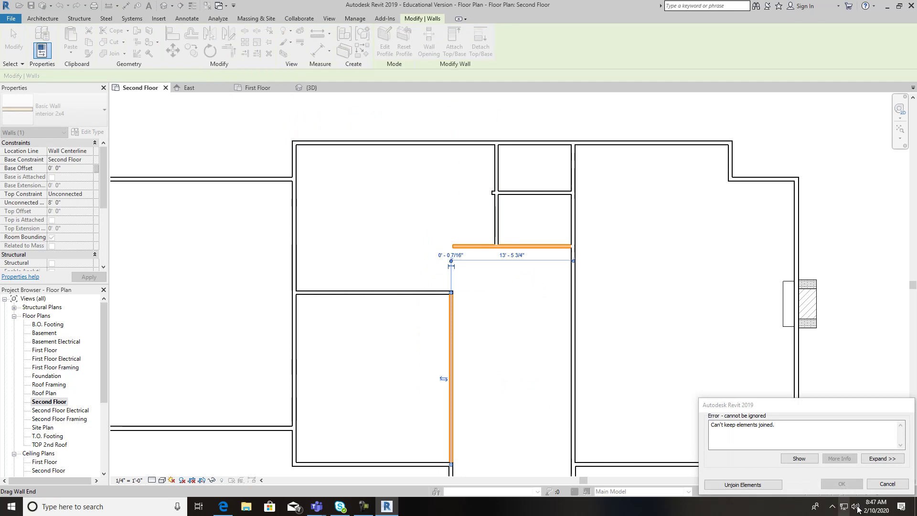
pyautogui.click(771, 485)
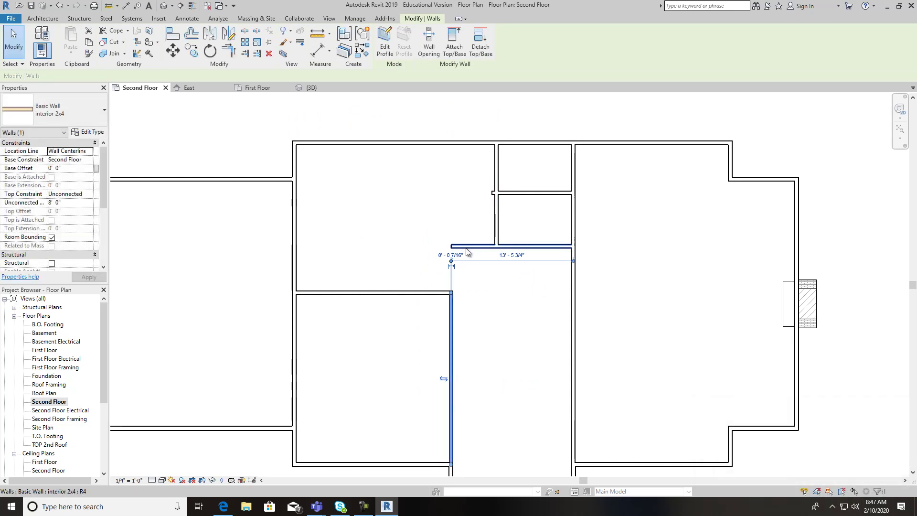
pyautogui.click(468, 250)
pyautogui.press('Escape')
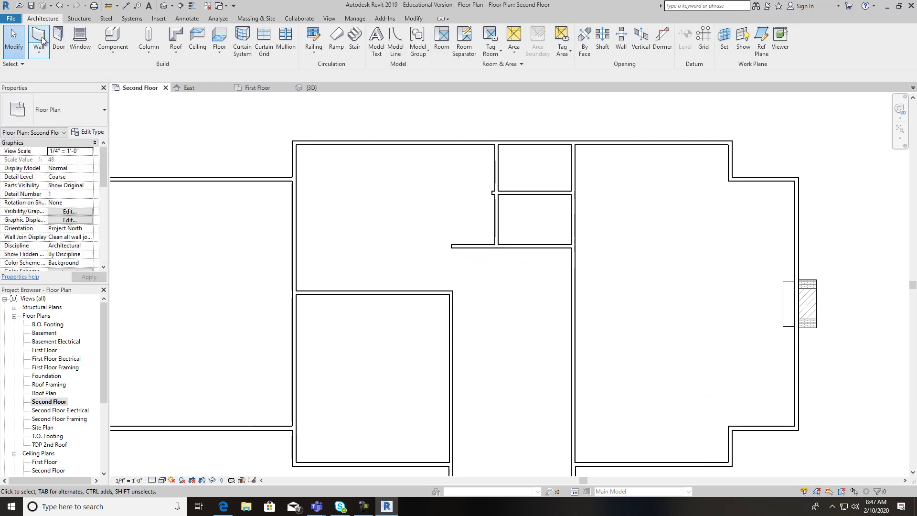
# Step: Draw a vertical interior 2x4 wall from the lower-left room's top wall to the upper exterior wall, about 13' 10" from the left exterior wall
pyautogui.click(39, 40)
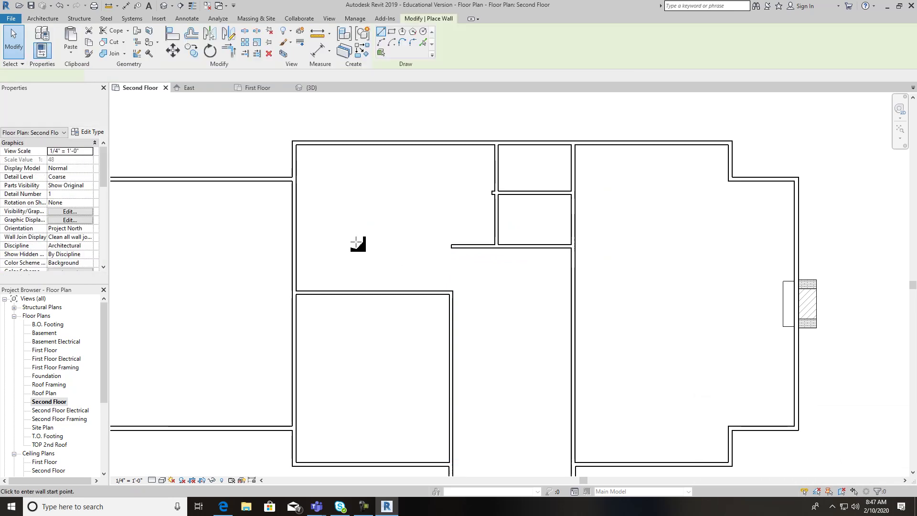
pyautogui.click(420, 292)
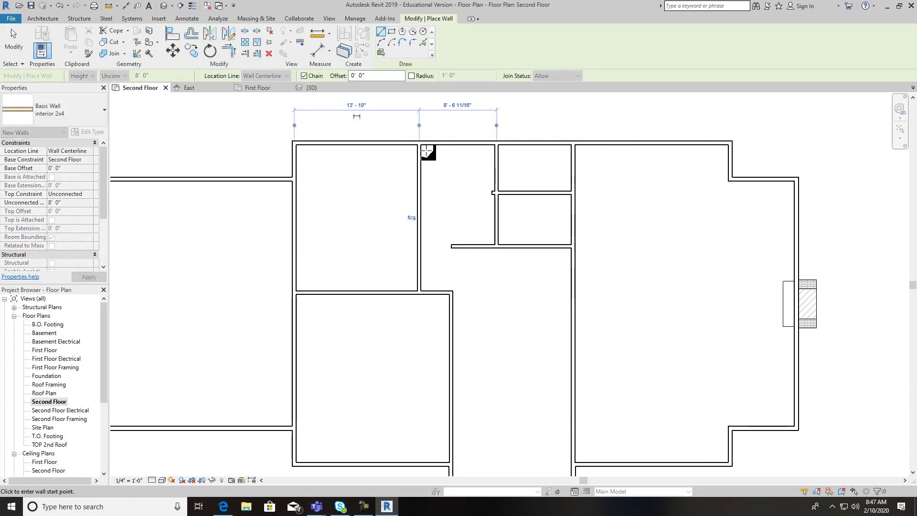
pyautogui.click(419, 141)
pyautogui.press('Escape')
pyautogui.press('Escape')
# Step: Extend the loose left end of the horizontal partition to meet the new vertical wall
pyautogui.click(467, 247)
pyautogui.moveTo(452, 249); pyautogui.dragTo(420, 248)
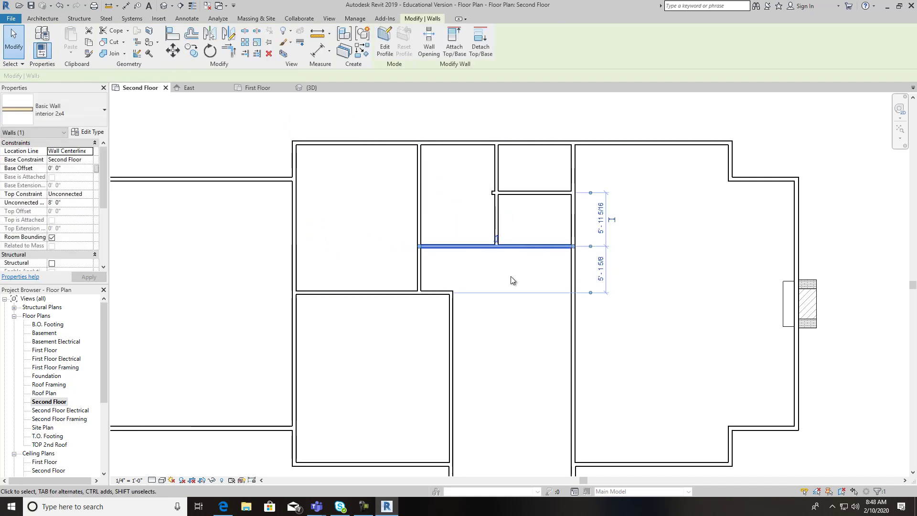
pyautogui.click(511, 280)
pyautogui.click(475, 247)
pyautogui.click(489, 218)
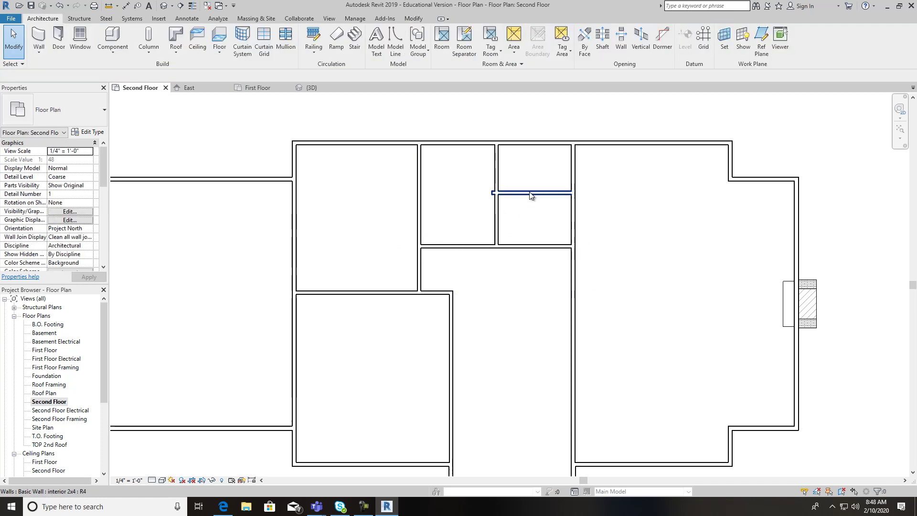
# Step: Extend the left end of the short horizontal wall farther past the vertical partition, to a total length of about 10' 6"
pyautogui.click(530, 193)
pyautogui.moveTo(493, 193); pyautogui.dragTo(478, 192)
pyautogui.click(531, 279)
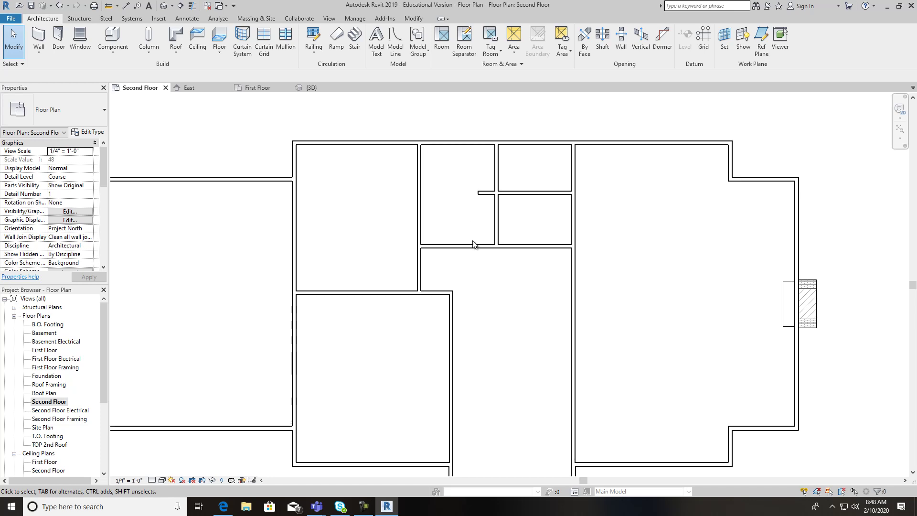
pyautogui.click(480, 196)
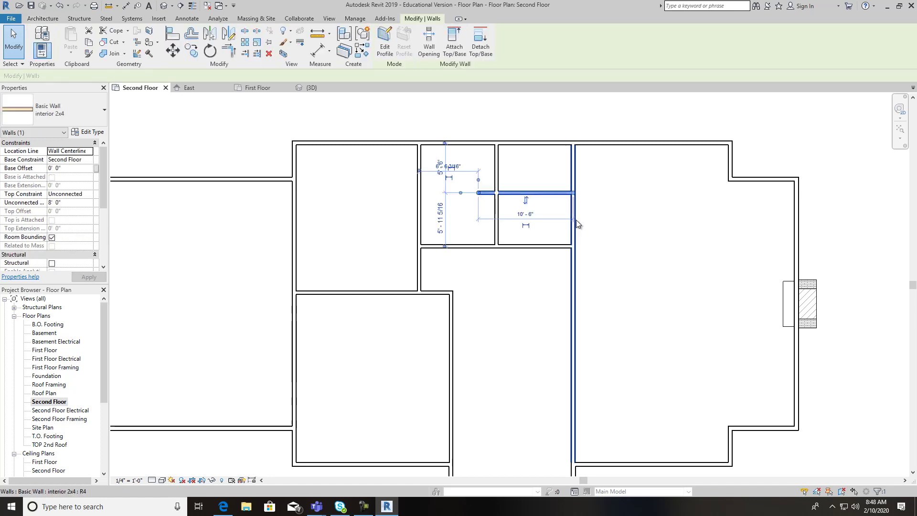
pyautogui.click(556, 219)
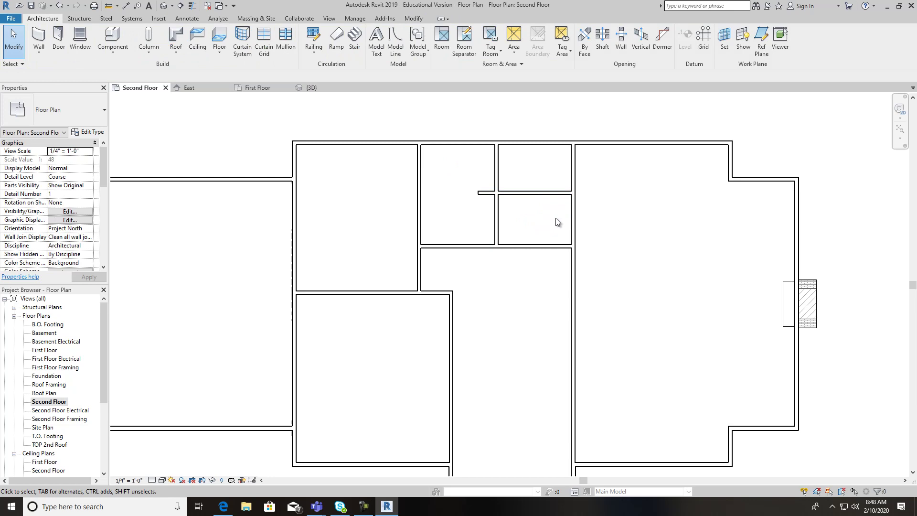
# Step: Pull the short horizontal wall's right end back to the vertical partition and set the remaining stub's length to 2' 9 1/4"
pyautogui.click(484, 194)
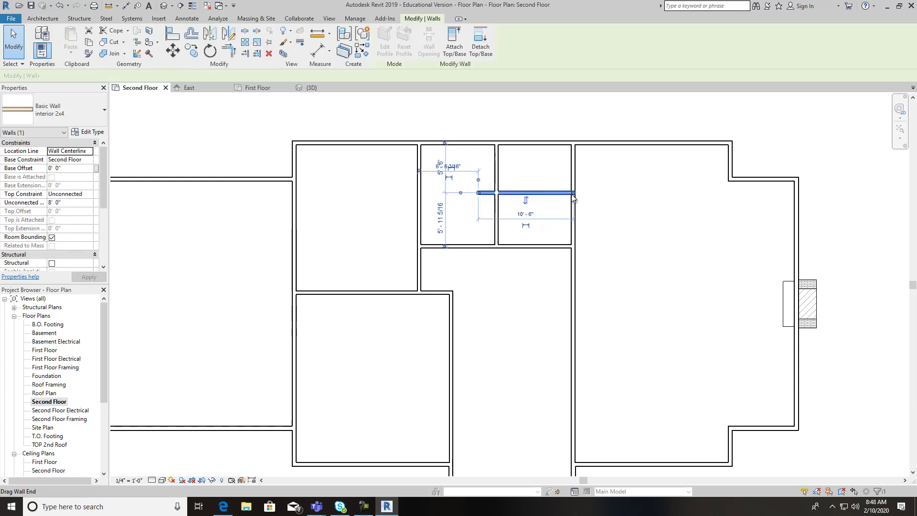
pyautogui.moveTo(572, 194); pyautogui.dragTo(492, 198)
pyautogui.scroll(3, 483, 207)
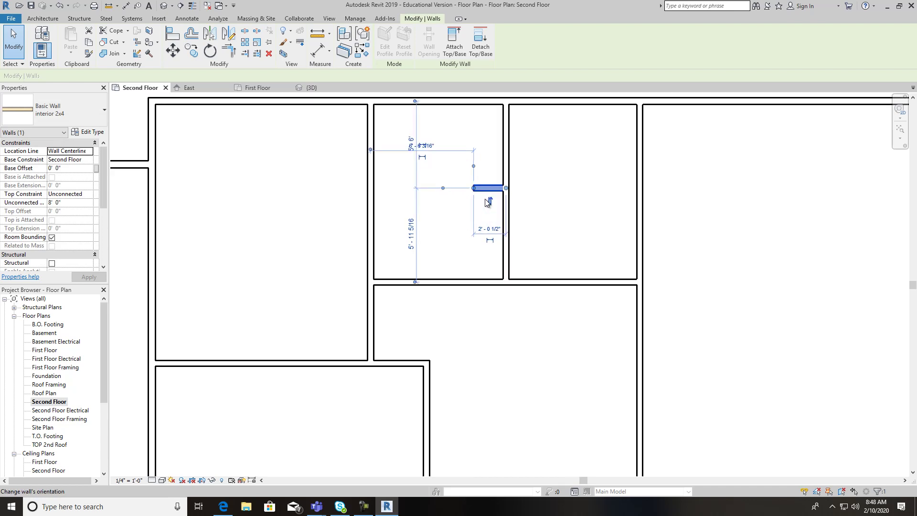
pyautogui.click(497, 263)
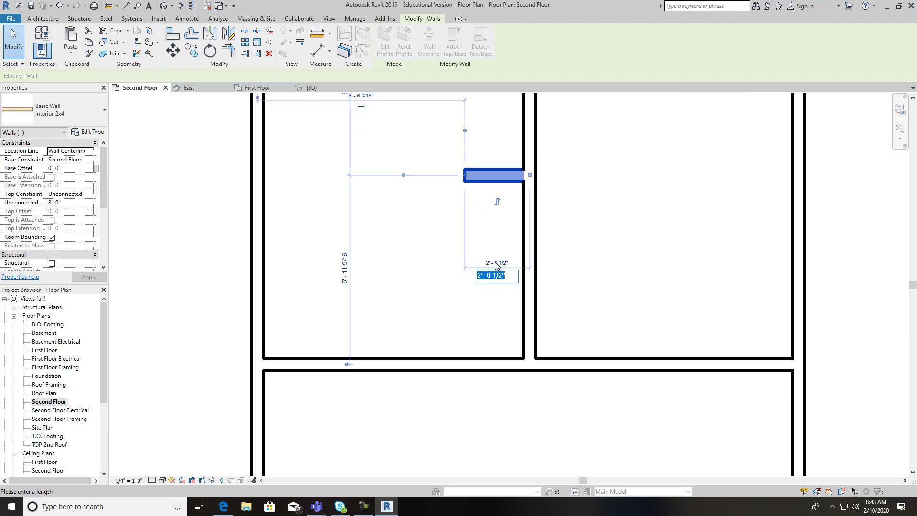
pyautogui.write('2 ')
pyautogui.write('9 1/4')
pyautogui.click(708, 276)
pyautogui.scroll(-3, 707, 275)
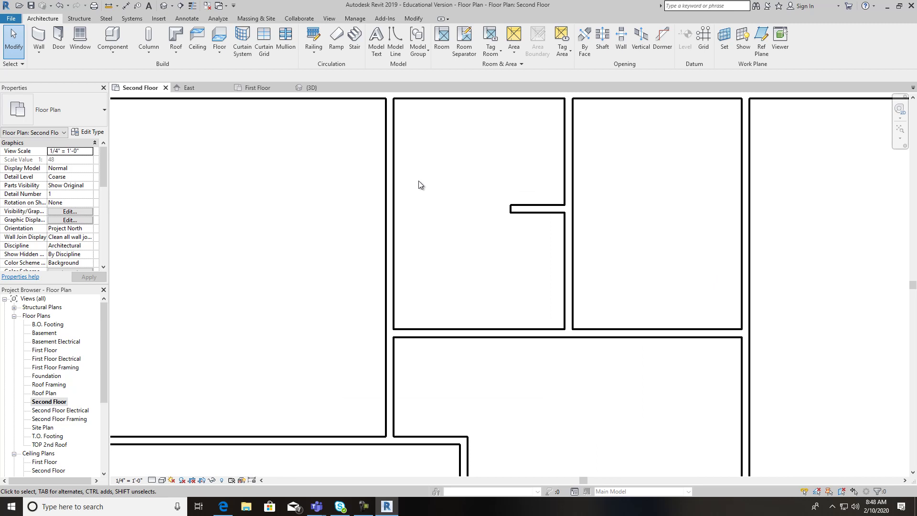
# Step: Reposition the vertical wall left of the stub by entering a new distance between it and the stub's free end
pyautogui.click(387, 170)
pyautogui.scroll(-2, 387, 170)
pyautogui.moveTo(526, 129); pyautogui.dragTo(489, 216)
pyautogui.click(449, 114)
pyautogui.write('5 1')
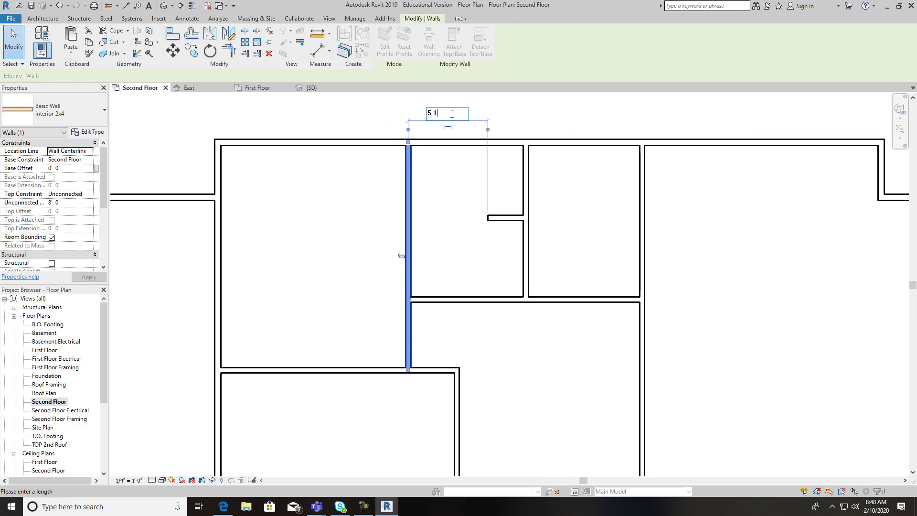
pyautogui.press('Return')
pyautogui.click(584, 401)
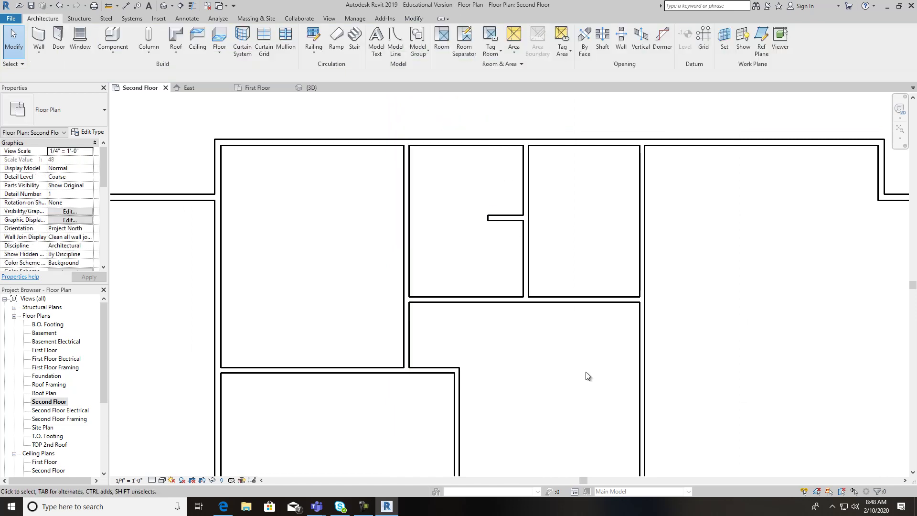
# Step: Draw an L-shaped wall enclosing a small corner closet about 3' wide and 2' 6" deep beside the middle vertical partition
pyautogui.scroll(-1, 587, 380)
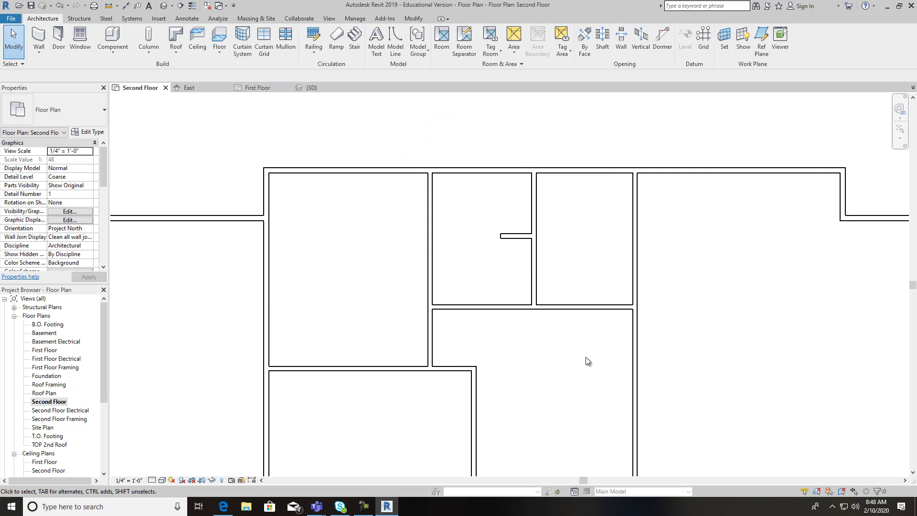
pyautogui.click(39, 37)
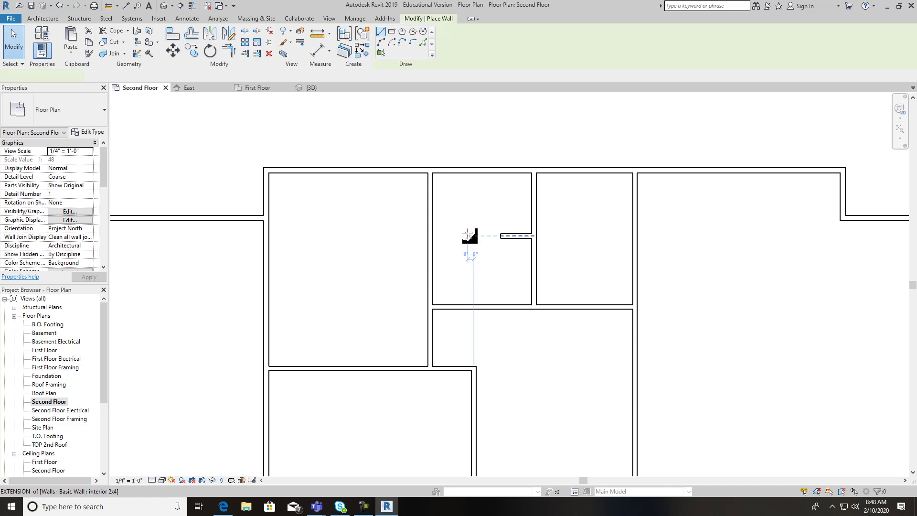
pyautogui.click(465, 277)
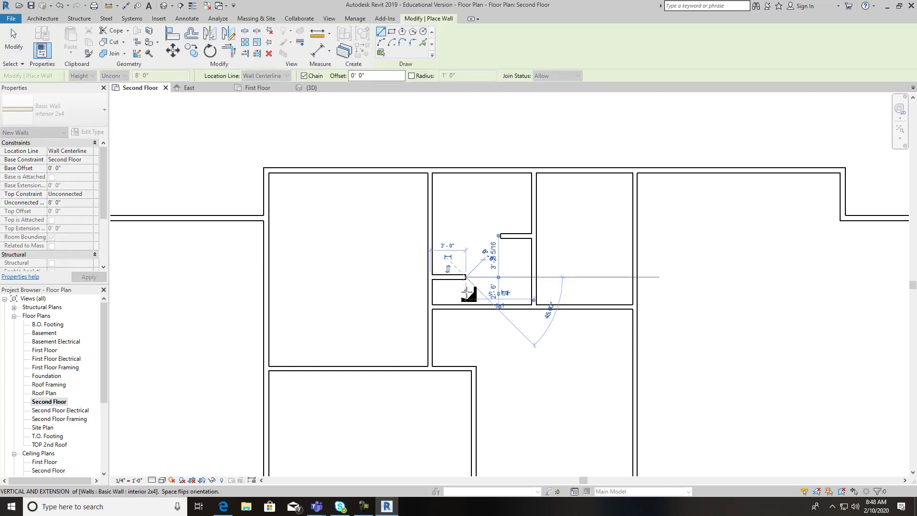
pyautogui.click(485, 310)
pyautogui.press('Escape')
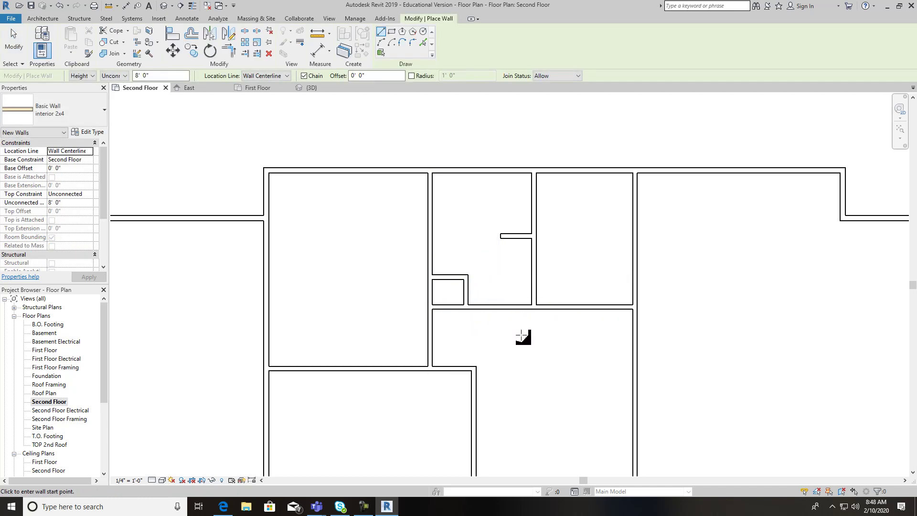
pyautogui.press('Escape')
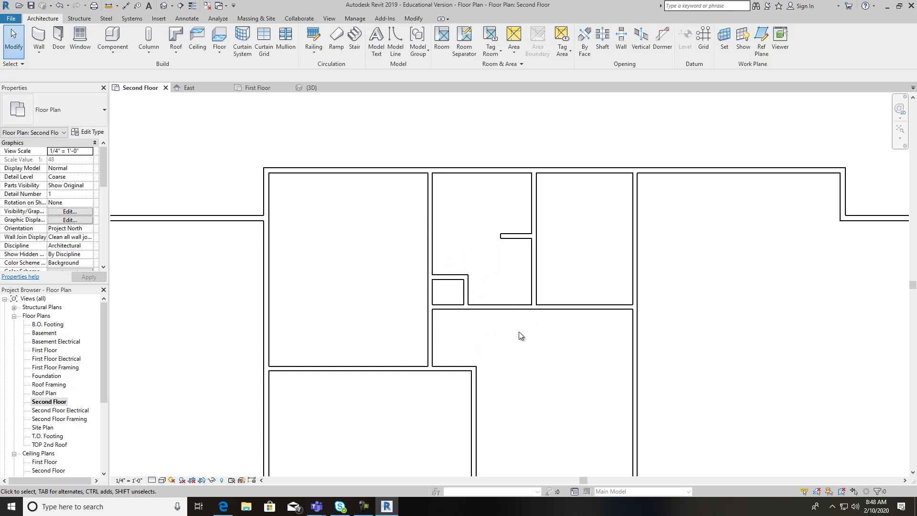
# Step: Set the small closet's vertical wall to 3' 9" from the vertical partition on its left
pyautogui.click(467, 290)
pyautogui.click(449, 336)
pyautogui.write('3 9')
pyautogui.press('Return')
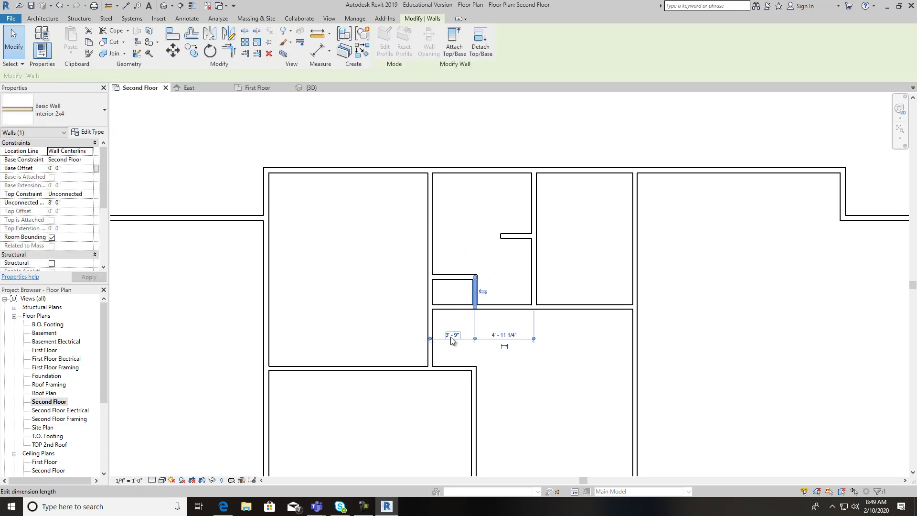
pyautogui.press('Escape')
# Step: Set the small closet's horizontal wall to 2' 4 1/2" above the horizontal partition below it
pyautogui.click(458, 277)
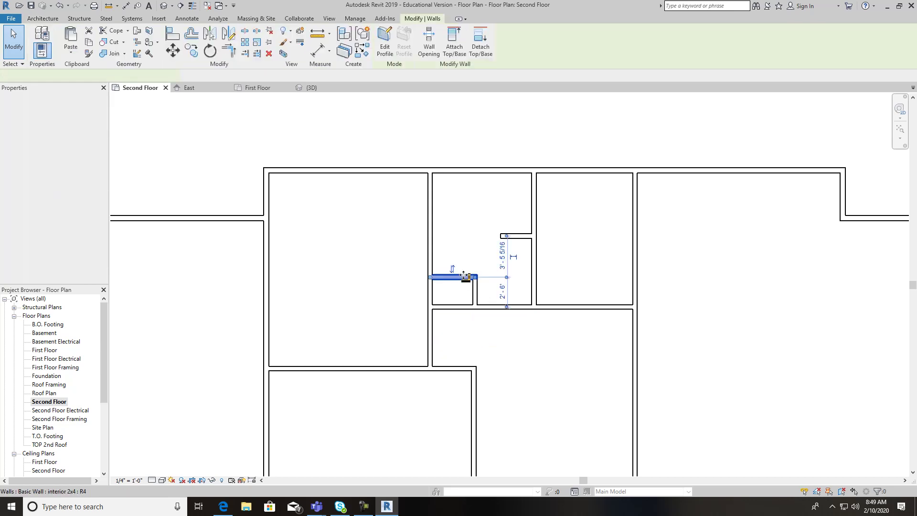
pyautogui.click(502, 292)
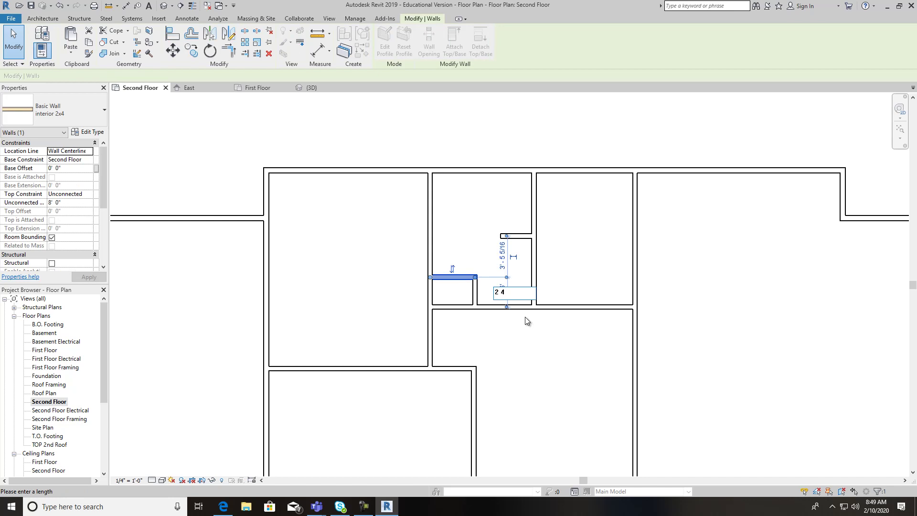
pyautogui.write('2 4 1/2')
pyautogui.press('Return')
pyautogui.click(612, 364)
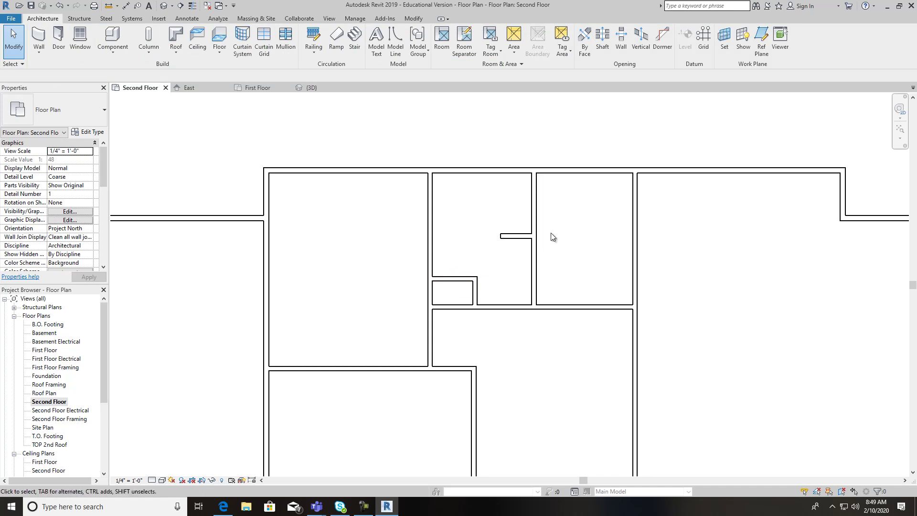
# Step: Extend the short stub wall's right end across the adjoining room to the next long vertical wall
pyautogui.click(518, 238)
pyautogui.moveTo(532, 237); pyautogui.dragTo(635, 237)
pyautogui.click(703, 270)
# Step: Position the extended horizontal wall 5' 9 3/4" above the lower horizontal partition
pyautogui.click(593, 237)
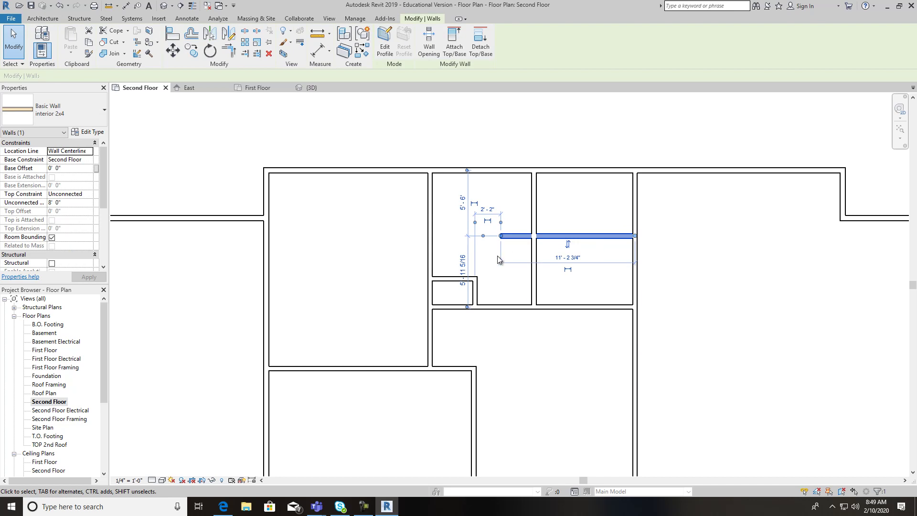
pyautogui.click(462, 263)
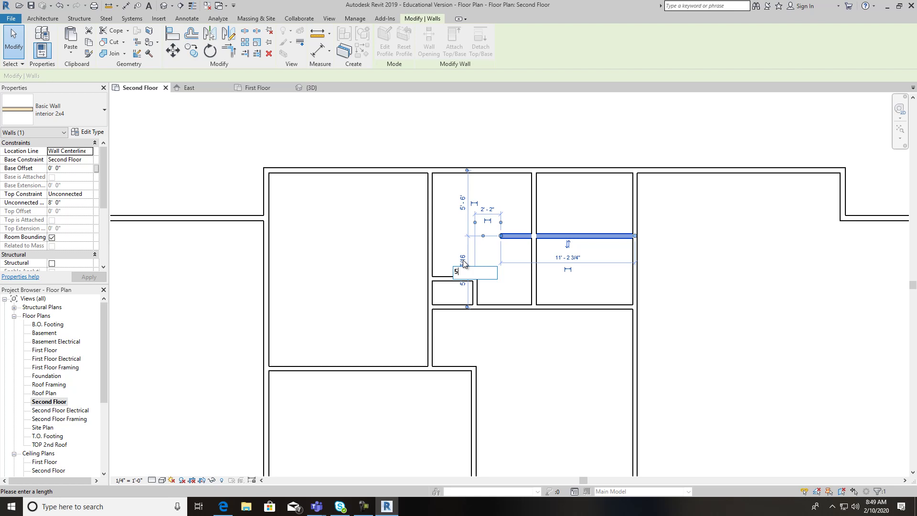
pyautogui.write('5 9 3/')
pyautogui.press('Return')
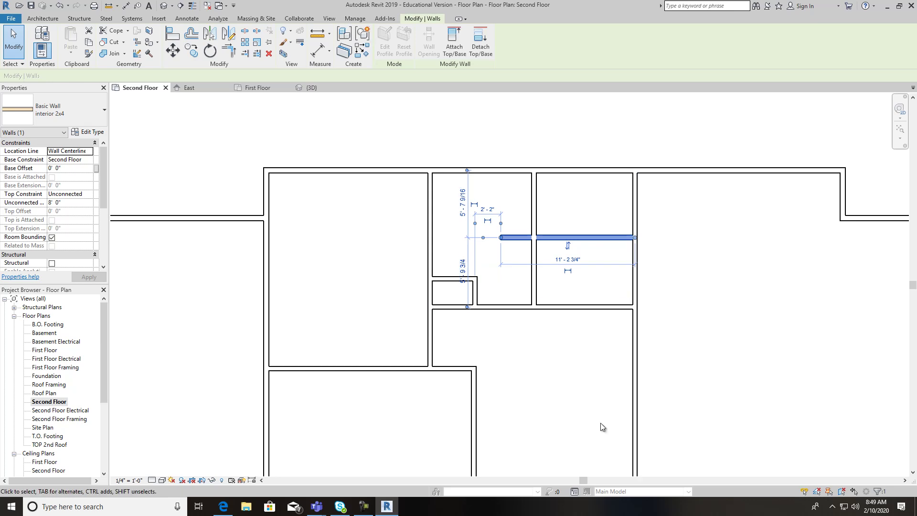
pyautogui.click(594, 400)
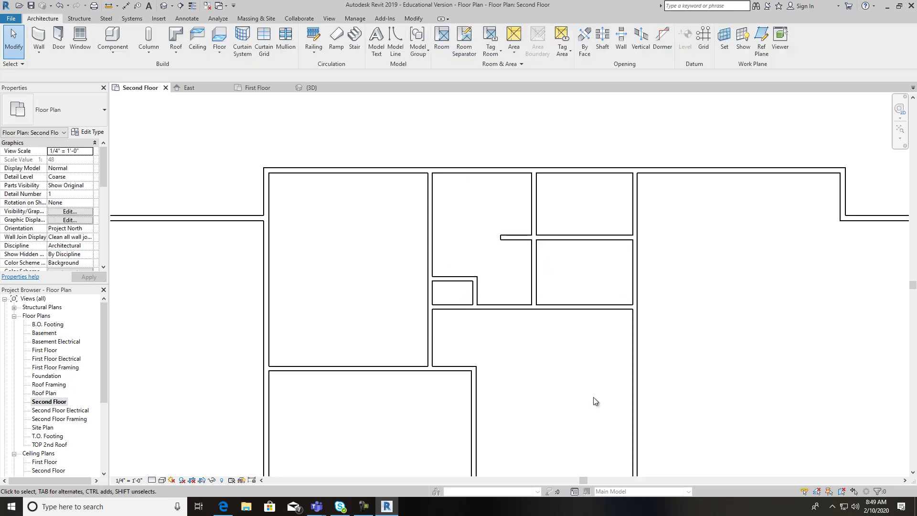
# Step: Draw a horizontal wall across the lower-left room, about 3' below its upper wall, from the exterior wall to the right partition
pyautogui.scroll(-3, 593, 395)
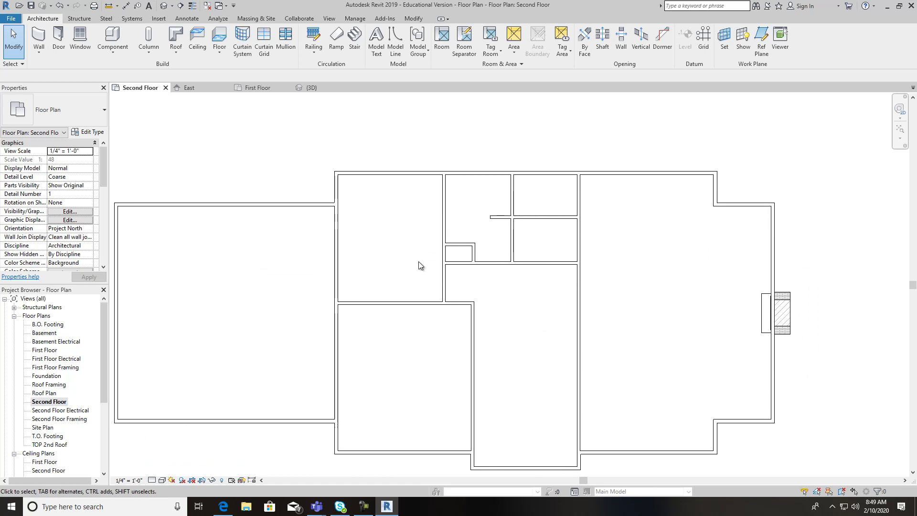
pyautogui.click(38, 37)
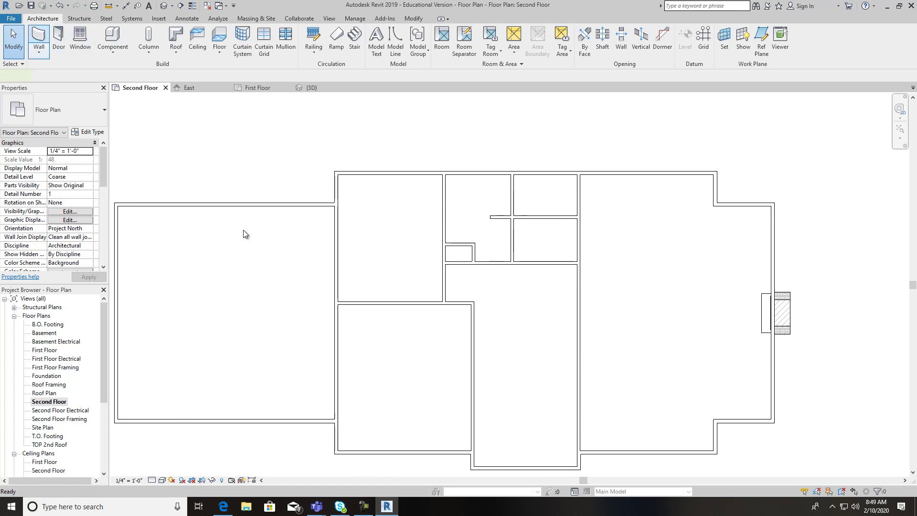
pyautogui.click(336, 326)
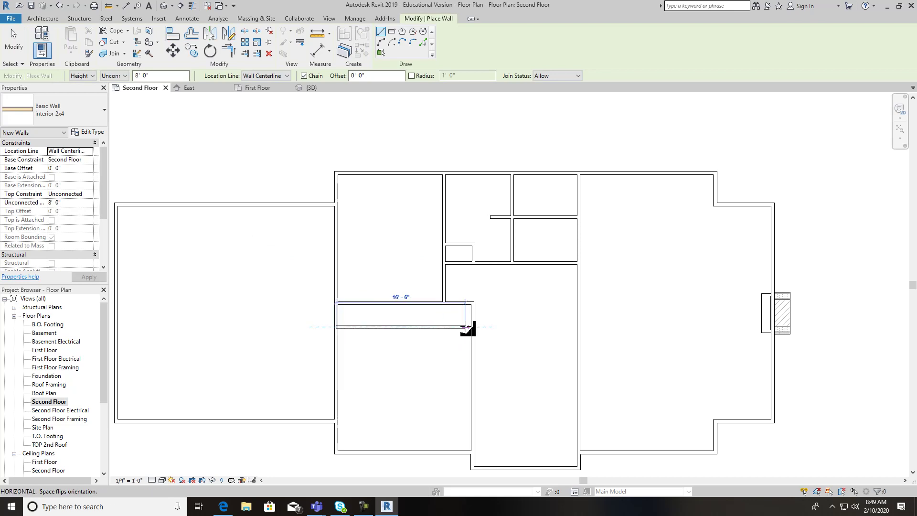
pyautogui.click(465, 327)
pyautogui.press('Escape')
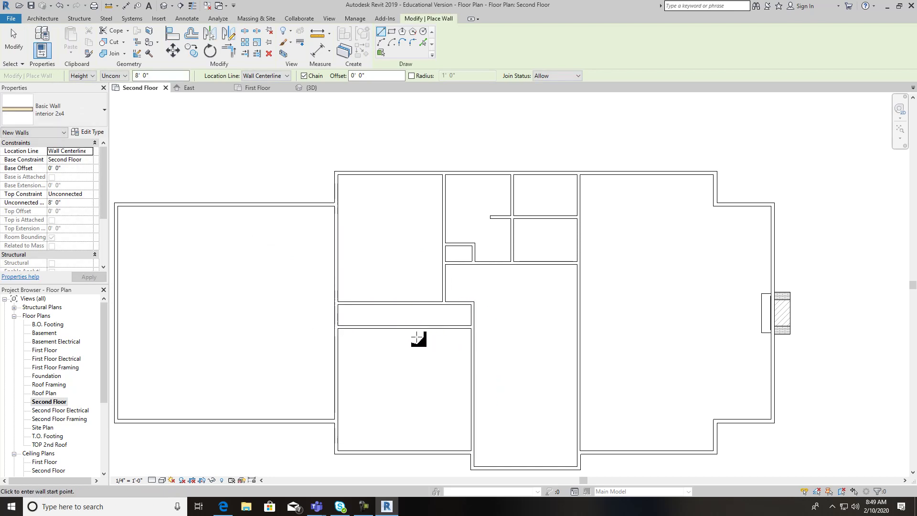
# Step: Divide the new closet strip with a vertical wall at the midpoint of its lower horizontal wall
pyautogui.click(404, 303)
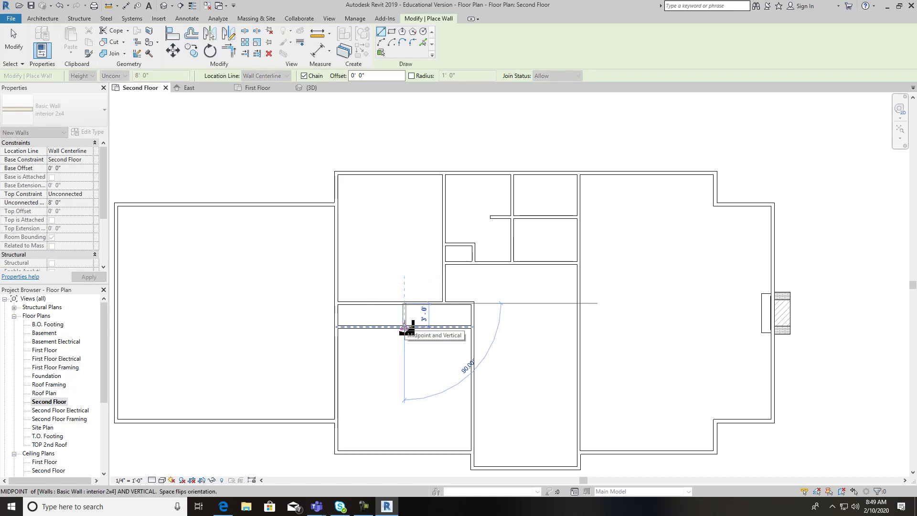
pyautogui.click(404, 327)
pyautogui.press('Escape')
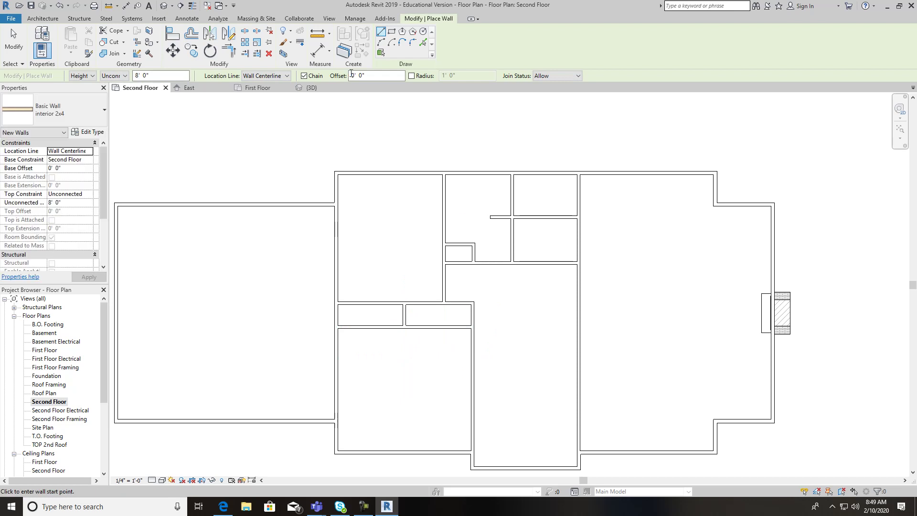
pyautogui.press('Escape')
# Step: Place an aligned dimension from the left exterior wall to the closet divider
pyautogui.click(187, 18)
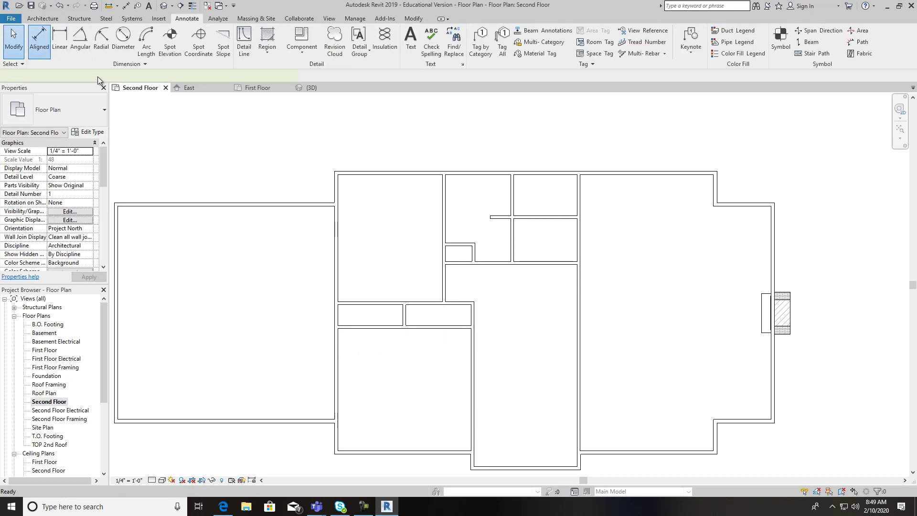
pyautogui.click(40, 42)
pyautogui.click(339, 331)
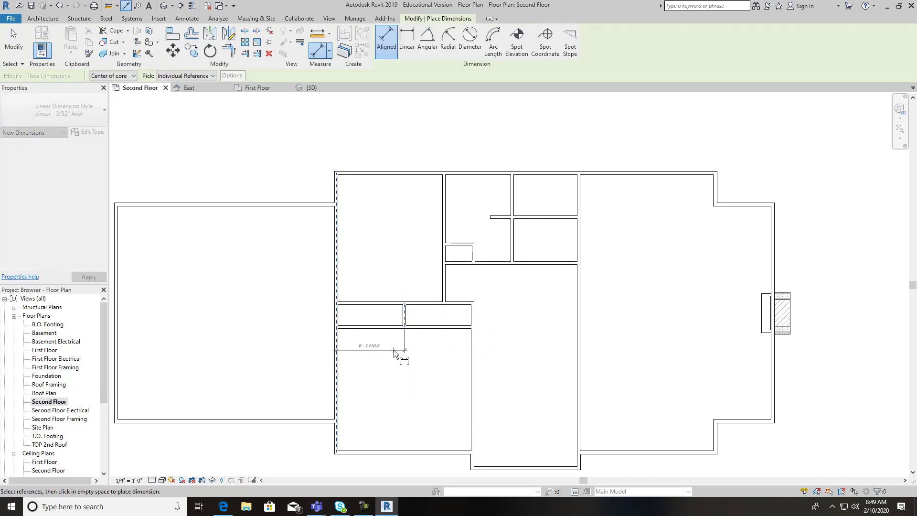
pyautogui.click(391, 351)
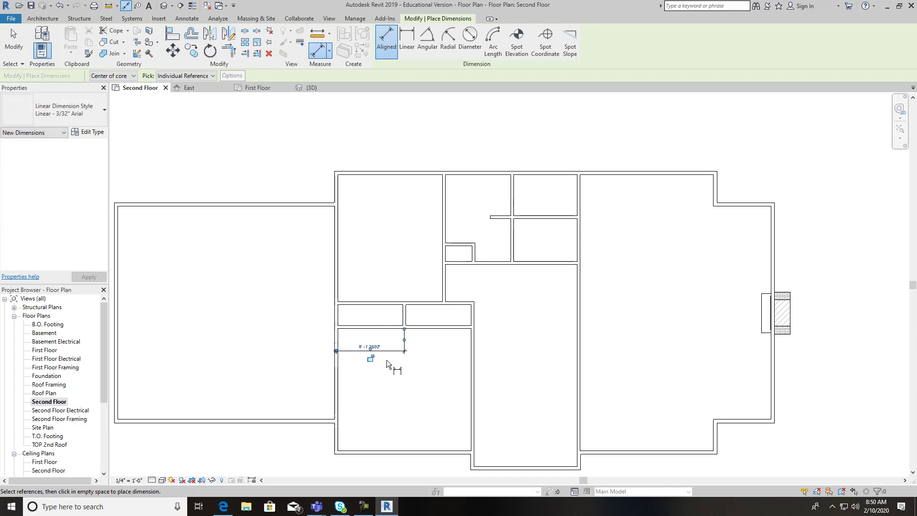
# Step: Try a second dimension from the divider to the right closet wall, then delete the first dimension
pyautogui.scroll(2, 385, 358)
pyautogui.click(412, 300)
pyautogui.click(502, 302)
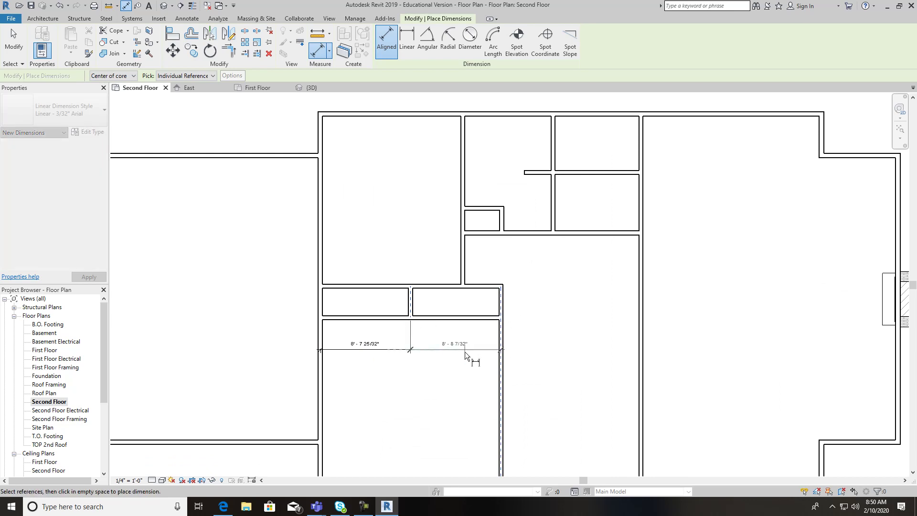
pyautogui.press('Escape')
pyautogui.press('Escape')
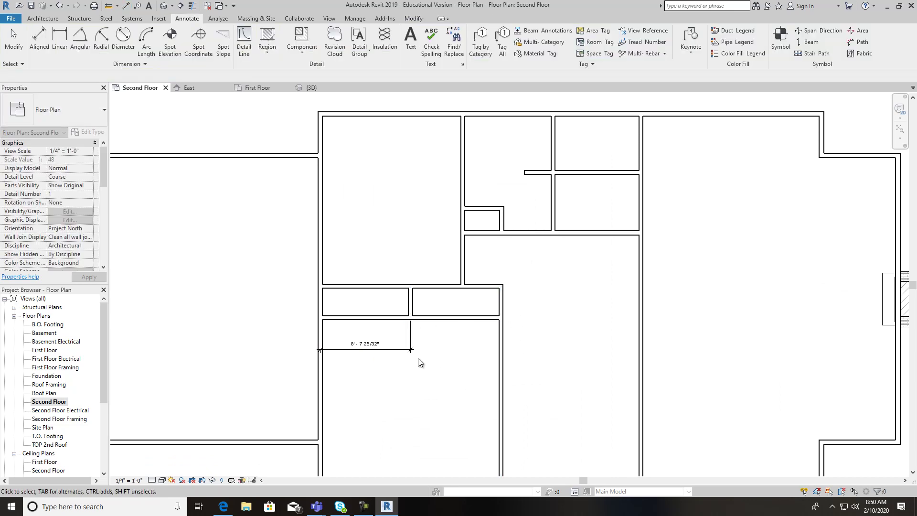
pyautogui.click(397, 349)
pyautogui.press('Delete')
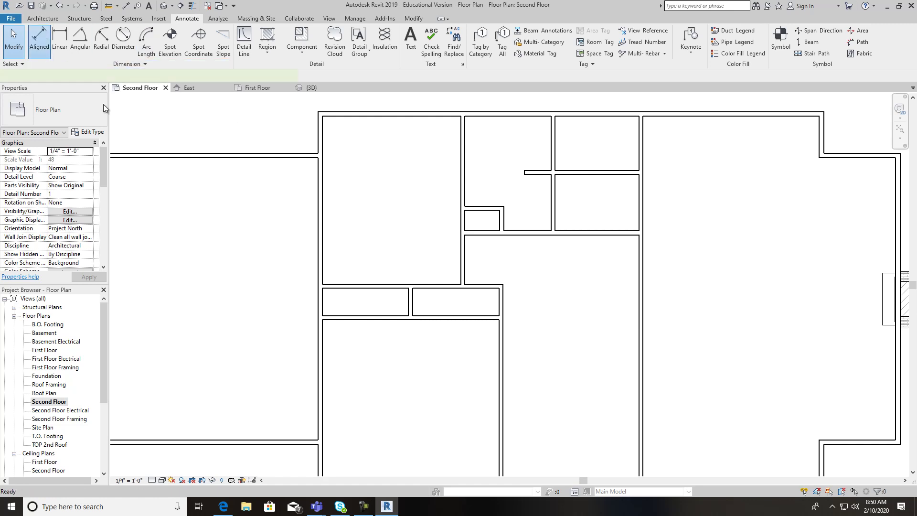
# Step: Place an aligned dimension from the left exterior wall to the closet divider and move its left witness line to the wall's inner face
pyautogui.click(39, 38)
pyautogui.click(322, 325)
pyautogui.click(410, 308)
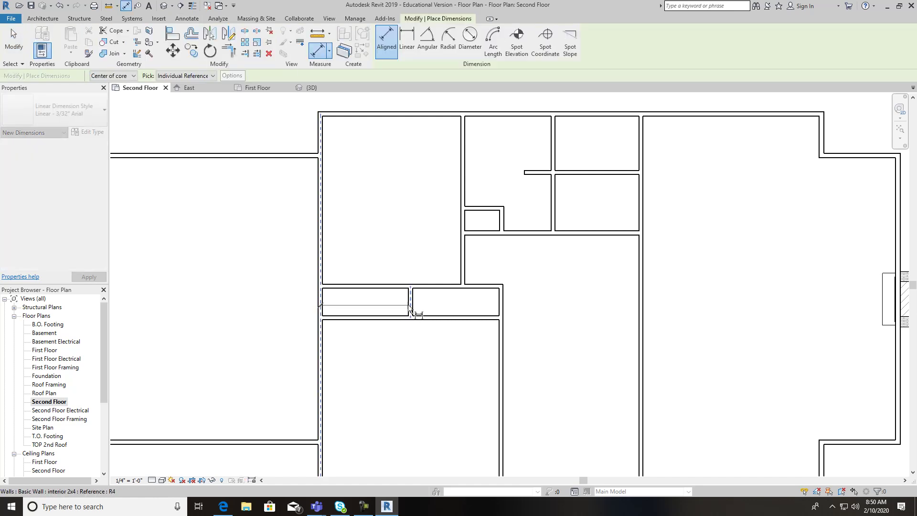
pyautogui.click(396, 352)
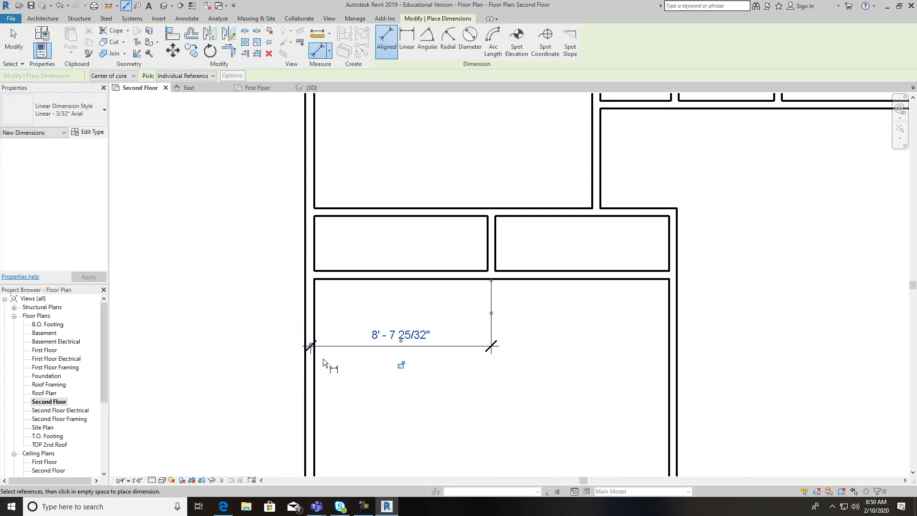
pyautogui.moveTo(312, 346); pyautogui.dragTo(315, 346)
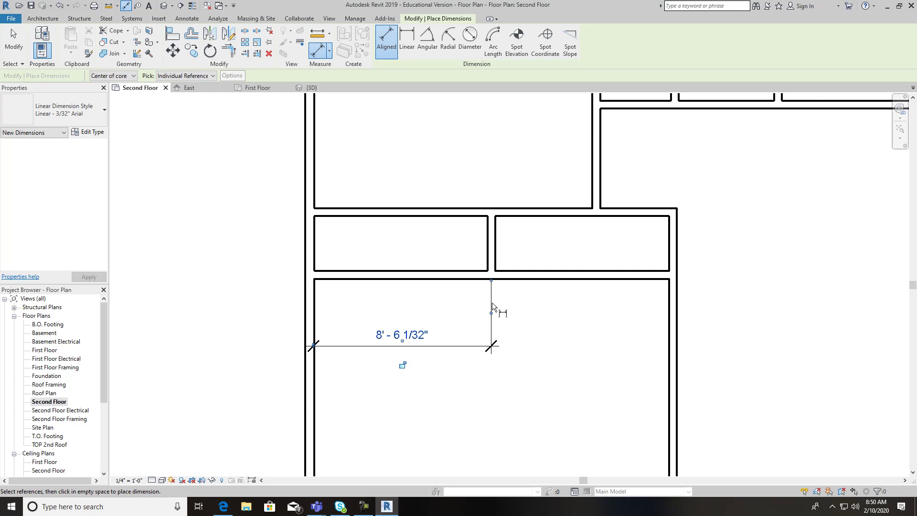
# Step: Try the dimension's right witness line on the divider's left face and cycle it back to the divider's centerline
pyautogui.moveTo(492, 311); pyautogui.dragTo(491, 311)
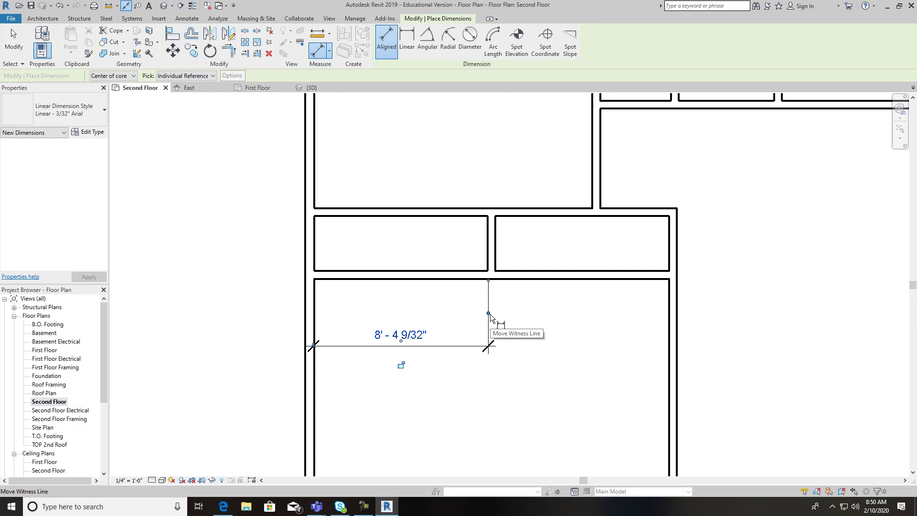
pyautogui.click(490, 312)
pyautogui.click(490, 313)
pyautogui.click(494, 311)
pyautogui.click(493, 312)
# Step: Place an aligned dimension from the right closet wall to the divider, in line with the left closet's dimension
pyautogui.scroll(-3, 388, 375)
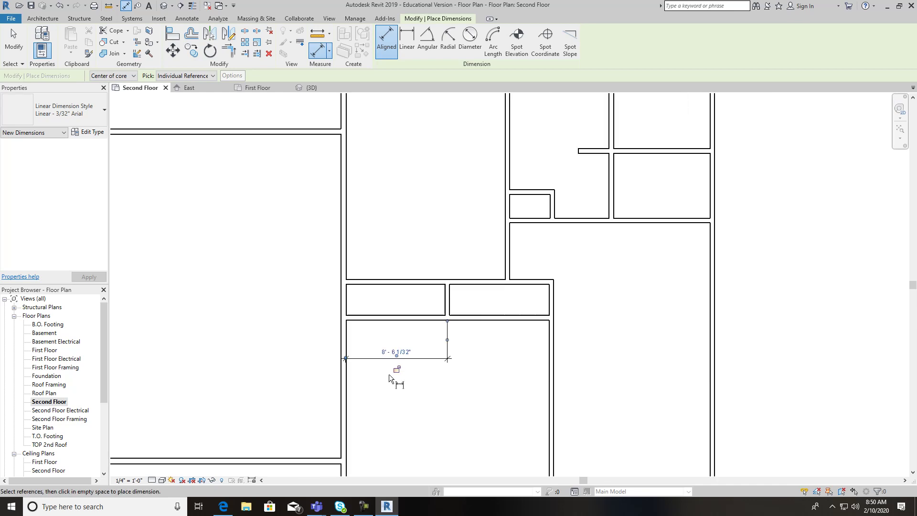
pyautogui.scroll(5, 354, 459)
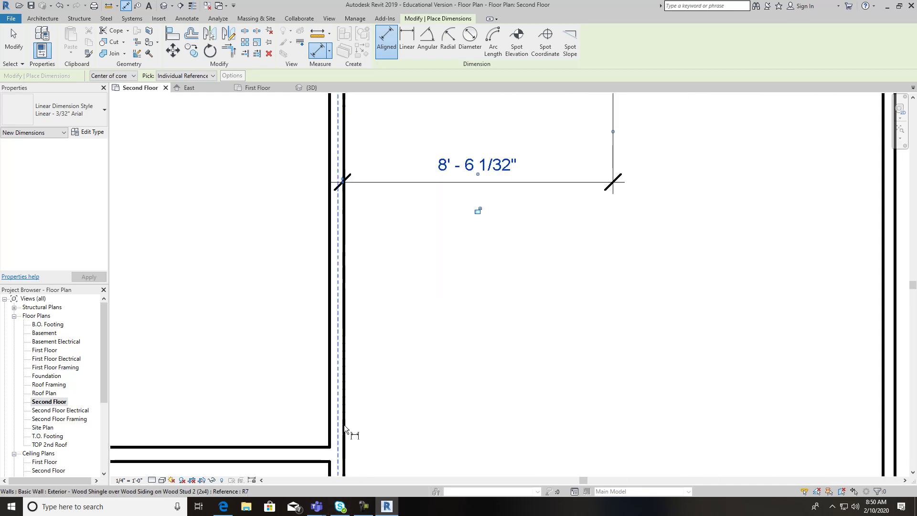
pyautogui.scroll(-4, 344, 415)
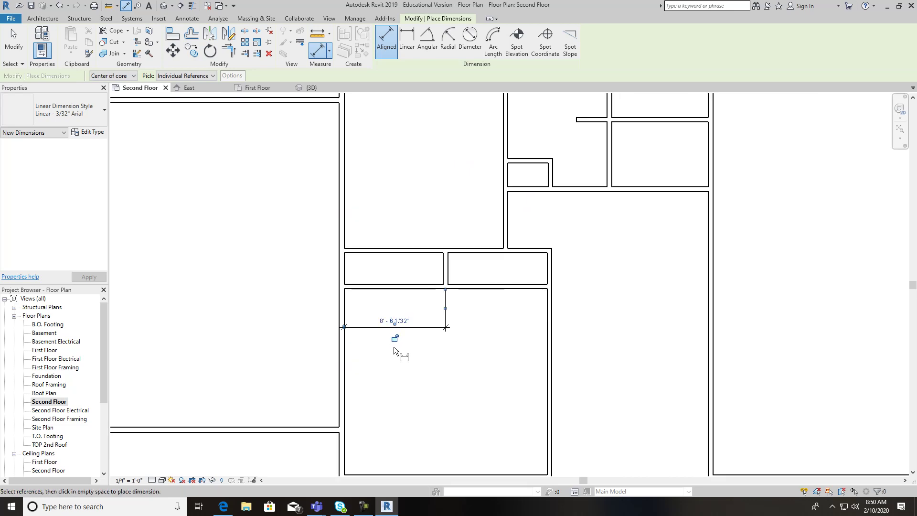
pyautogui.scroll(-2, 451, 367)
pyautogui.scroll(2, 491, 344)
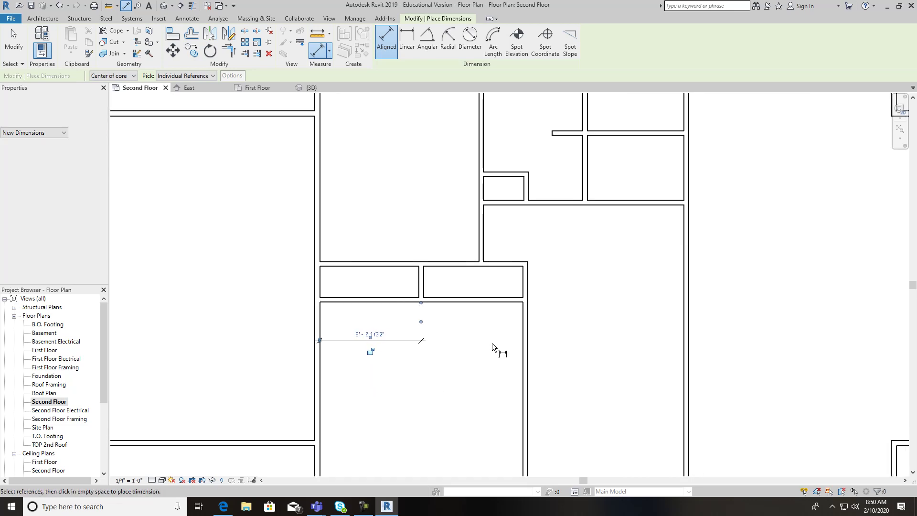
pyautogui.click(522, 333)
pyautogui.click(422, 294)
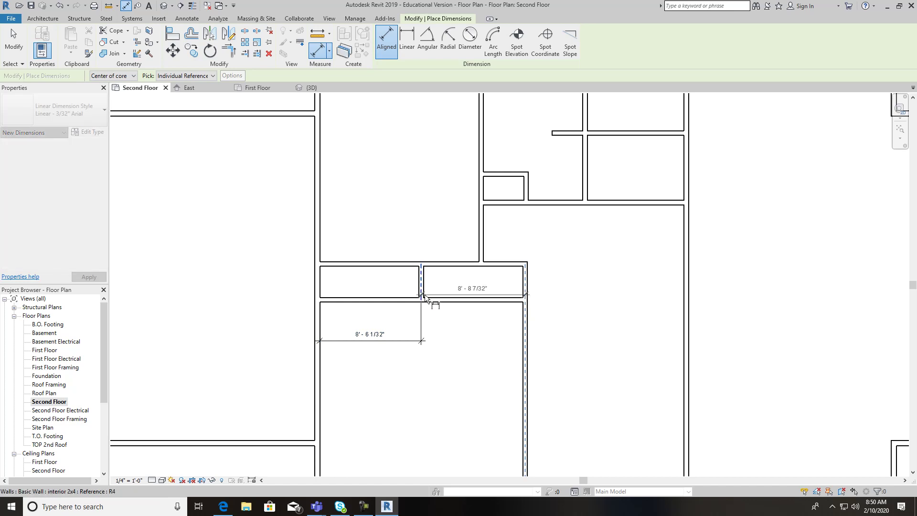
pyautogui.click(443, 341)
pyautogui.press('Escape')
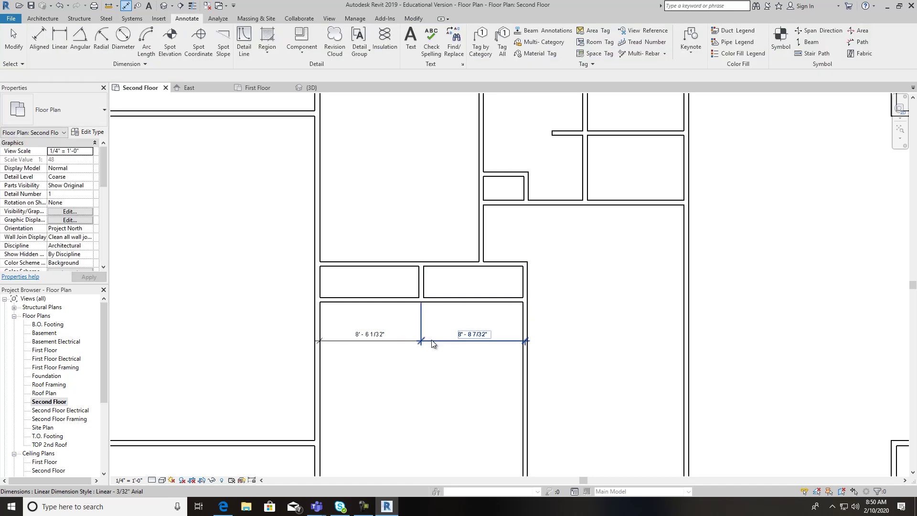
# Step: Shift the right closet dimension's divider witness line from the centerline through the left face to the divider's right face
pyautogui.click(422, 324)
pyautogui.click(421, 322)
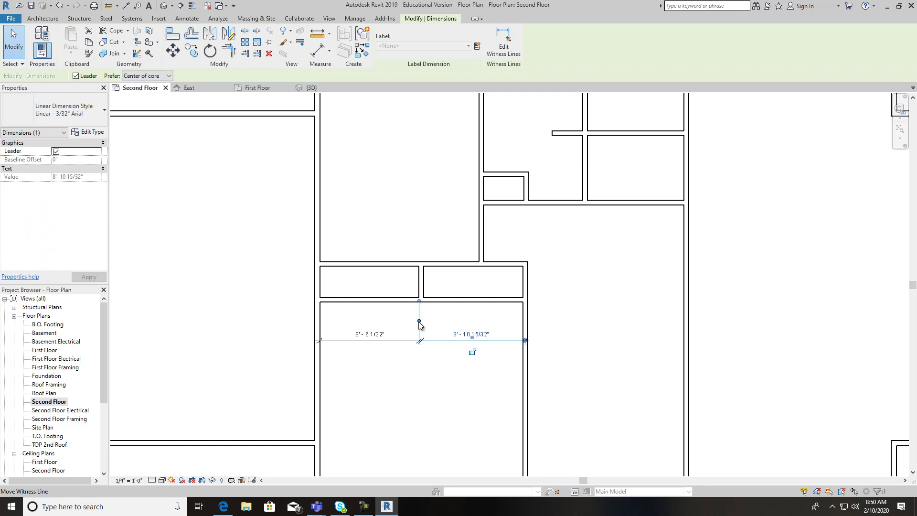
pyautogui.click(420, 320)
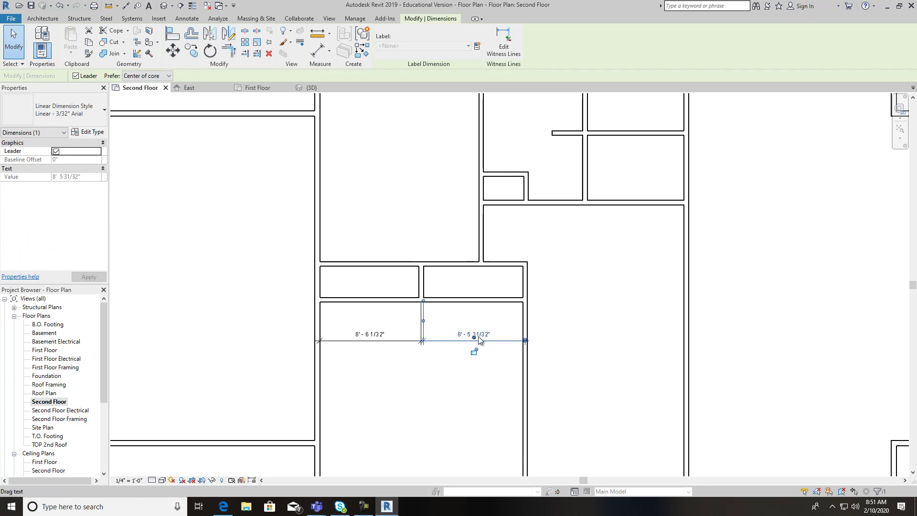
pyautogui.press('Escape')
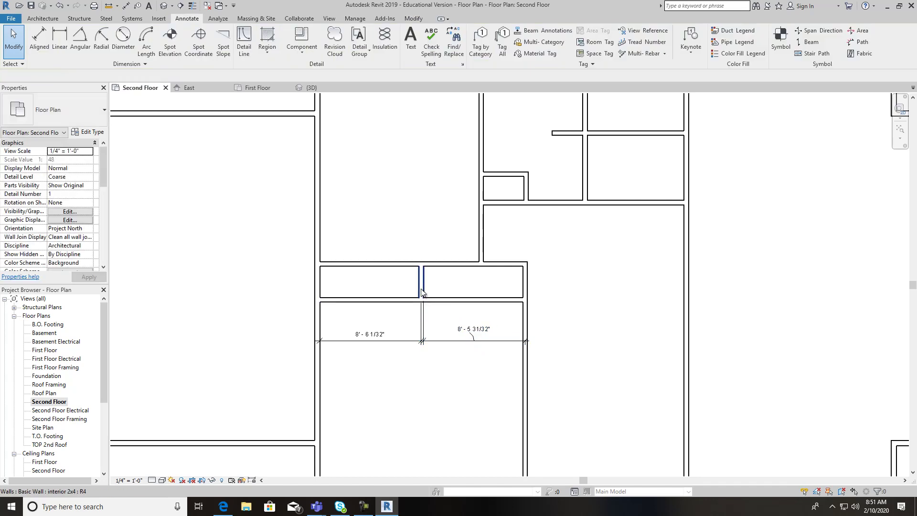
# Step: Delete the aligned dimension between the closet divider and the right closet wall
pyautogui.click(421, 290)
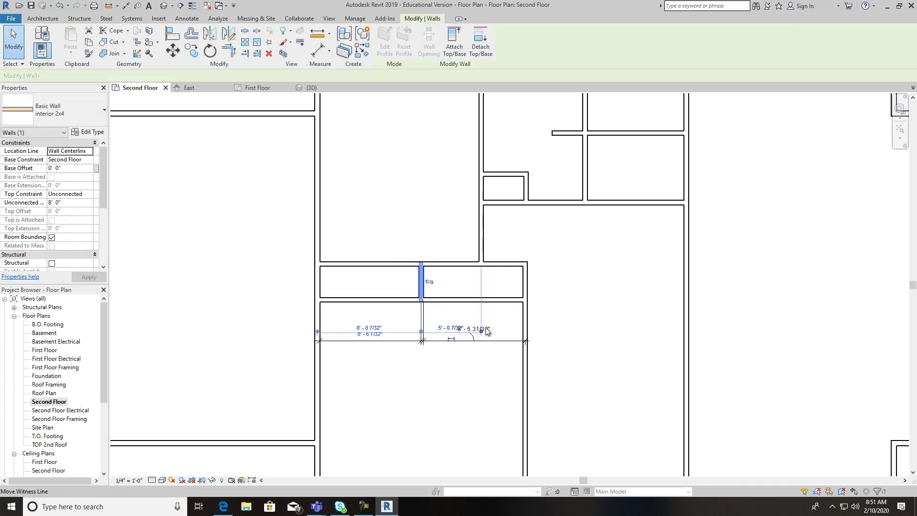
pyautogui.scroll(4, 460, 333)
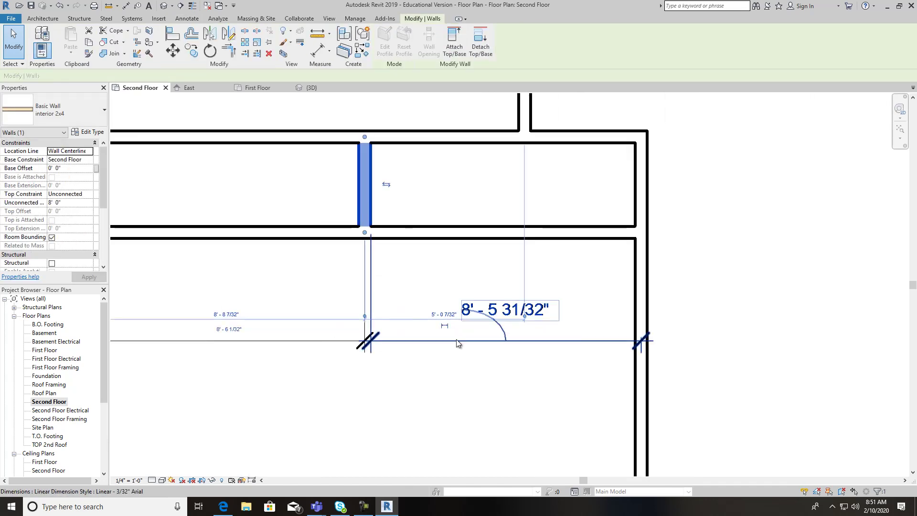
pyautogui.click(493, 313)
pyautogui.click(559, 355)
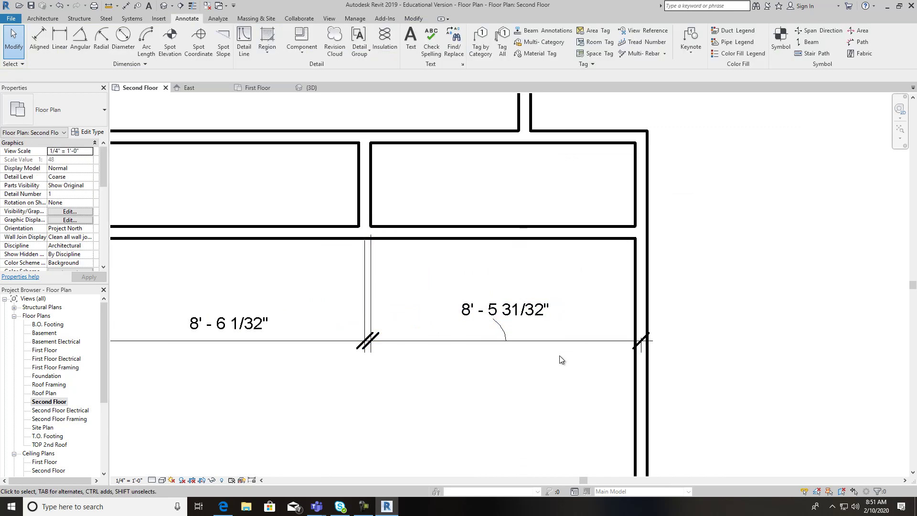
pyautogui.click(533, 317)
pyautogui.press('Delete')
pyautogui.scroll(-2, 531, 315)
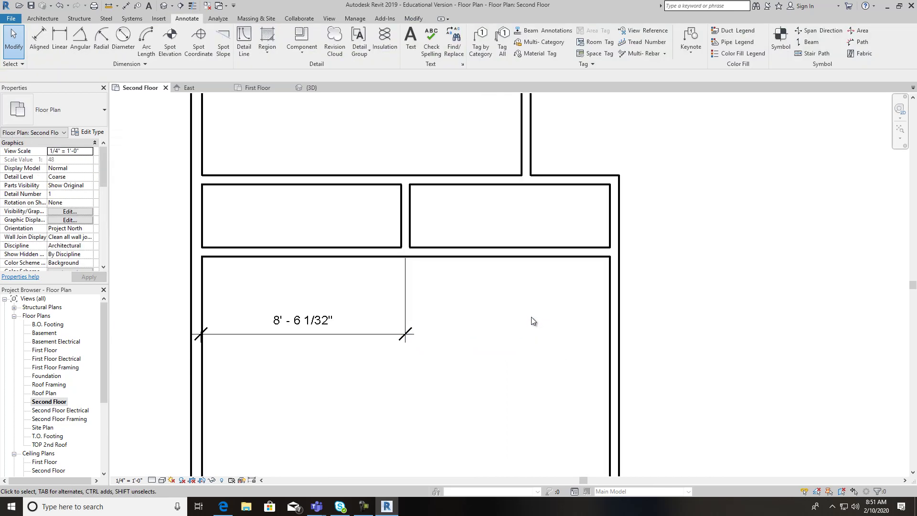
# Step: Extend the divider's temporary dimension from its right face to the right closet wall and try to shorten that distance
pyautogui.click(406, 217)
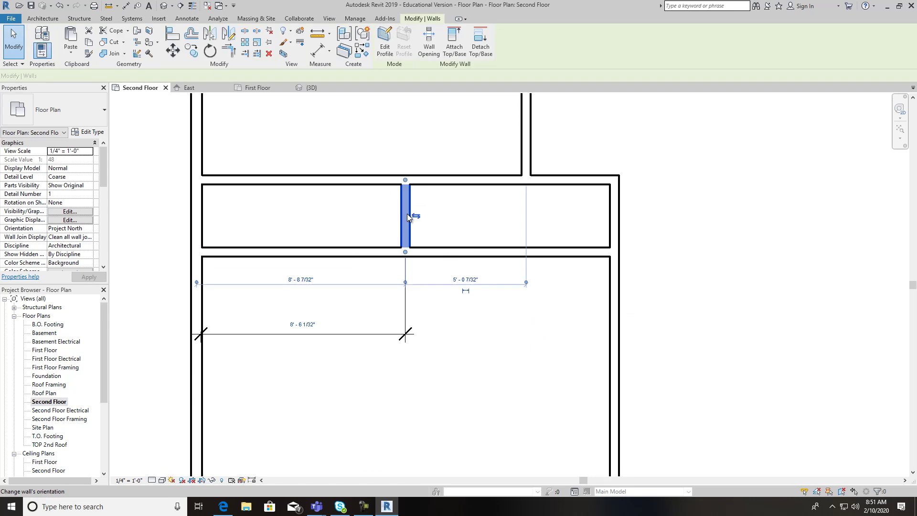
pyautogui.moveTo(525, 282); pyautogui.dragTo(576, 297)
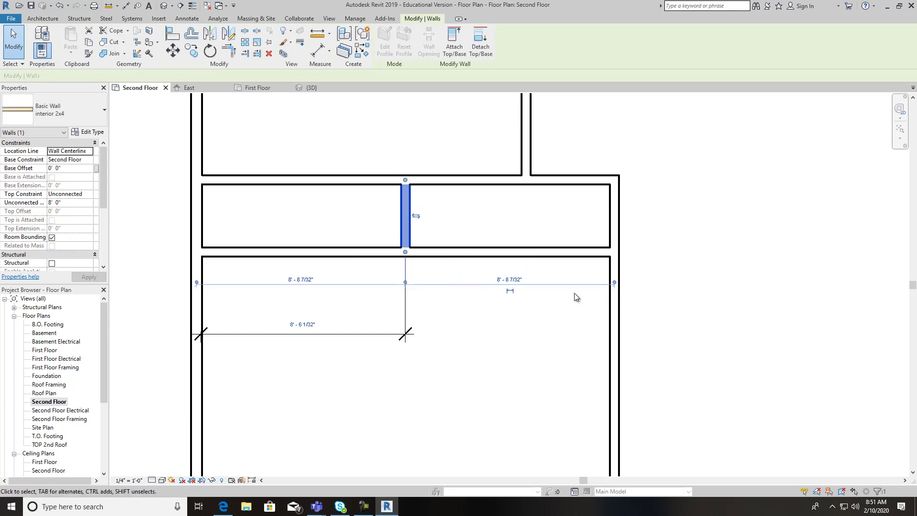
pyautogui.click(405, 283)
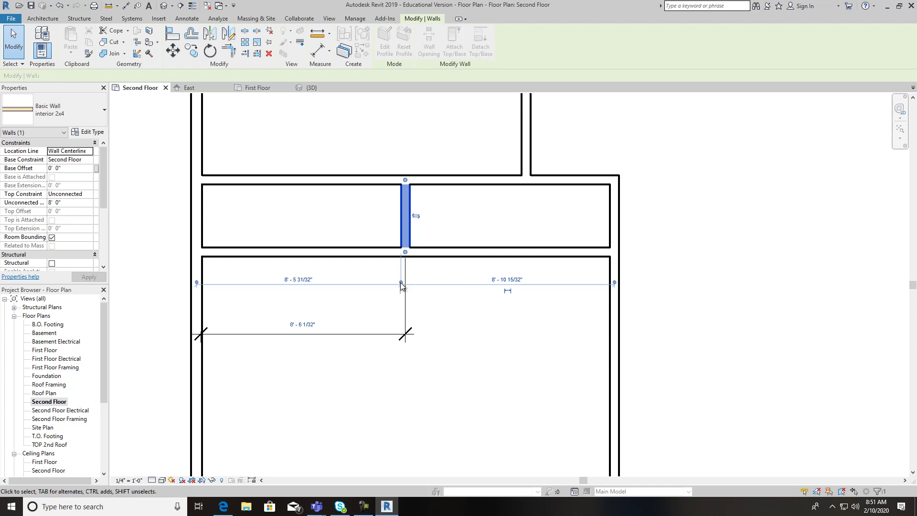
pyautogui.click(512, 279)
pyautogui.write('5')
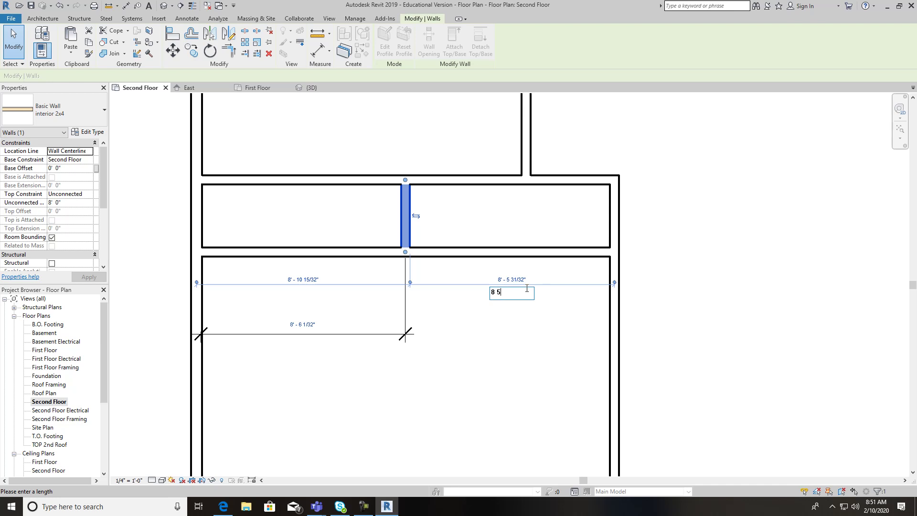
pyautogui.write(' 5 31/32')
pyautogui.press('Return')
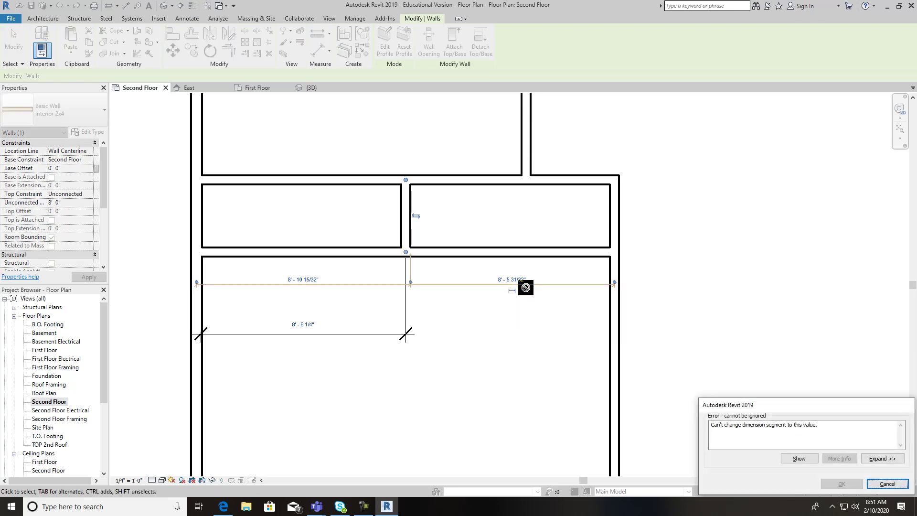
pyautogui.click(887, 484)
# Step: Delete the remaining aligned dimension between the left exterior wall and the closet divider
pyautogui.click(348, 340)
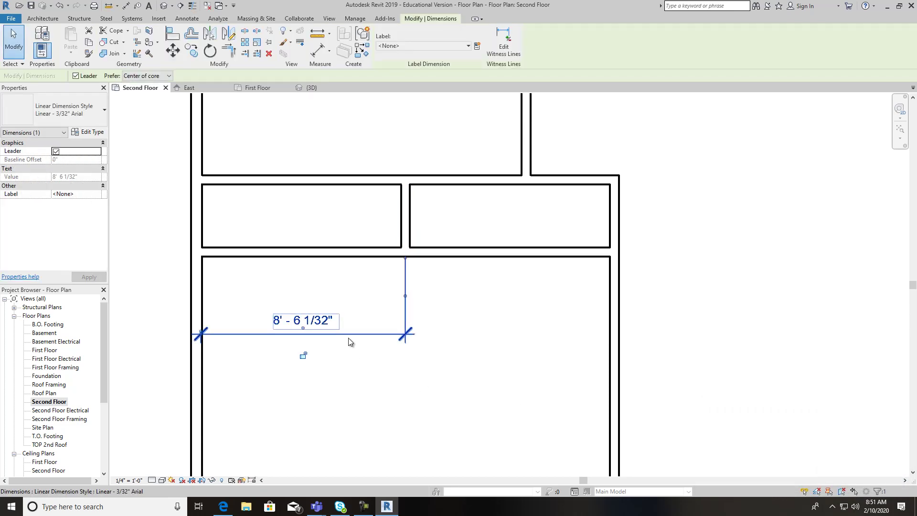
pyautogui.press('Delete')
# Step: Try to set the divider's temporary dimension to the right closet wall to 8' 5 3/4"
pyautogui.click(405, 215)
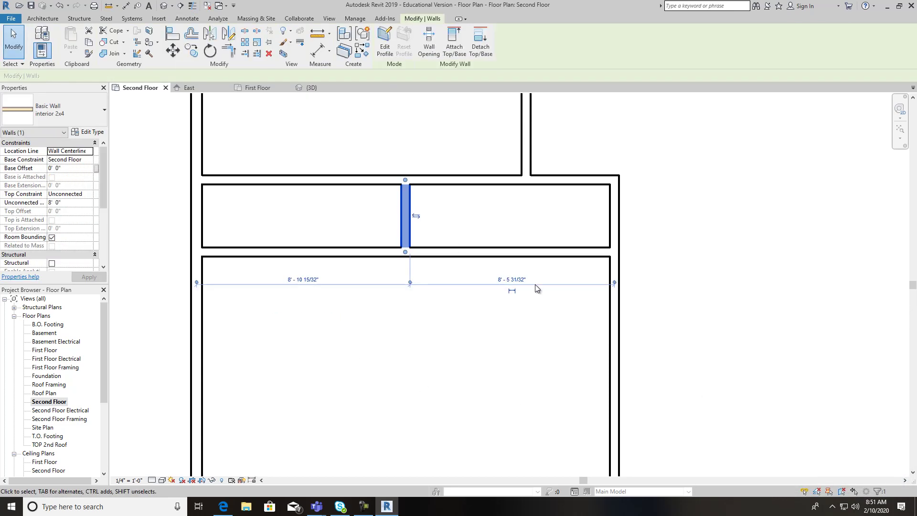
pyautogui.click(513, 279)
pyautogui.write('8 5')
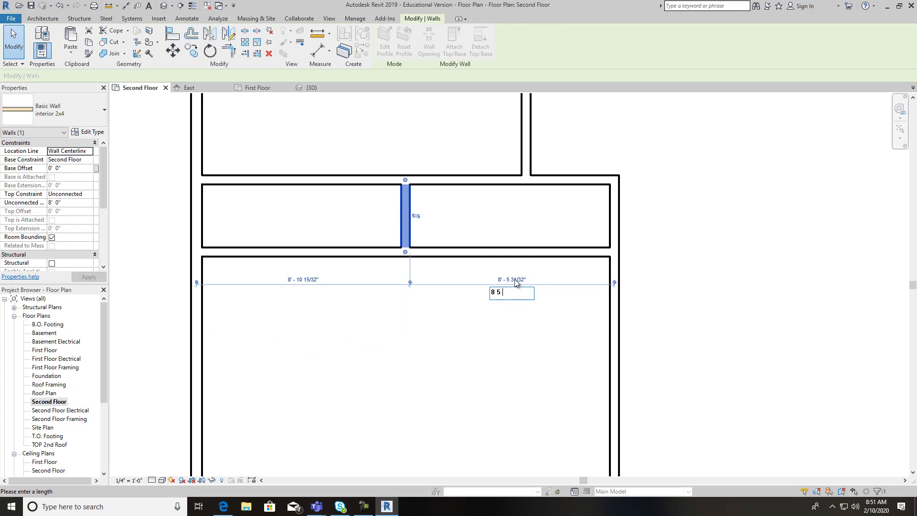
pyautogui.write(' 3/4')
pyautogui.press('Return')
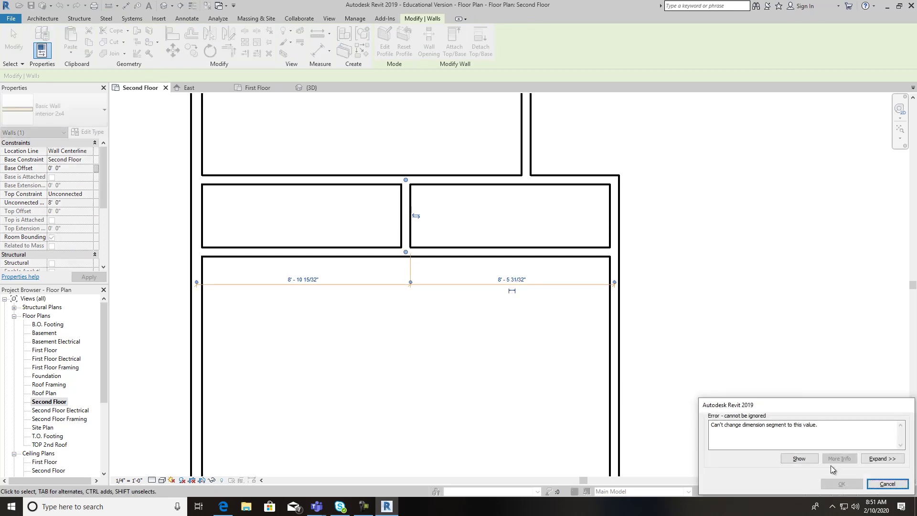
pyautogui.click(798, 458)
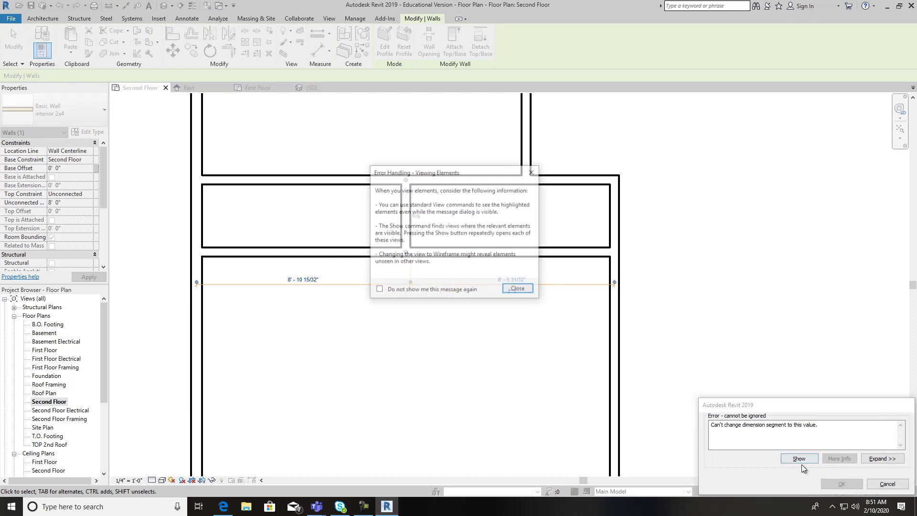
pyautogui.click(518, 289)
pyautogui.press('Escape')
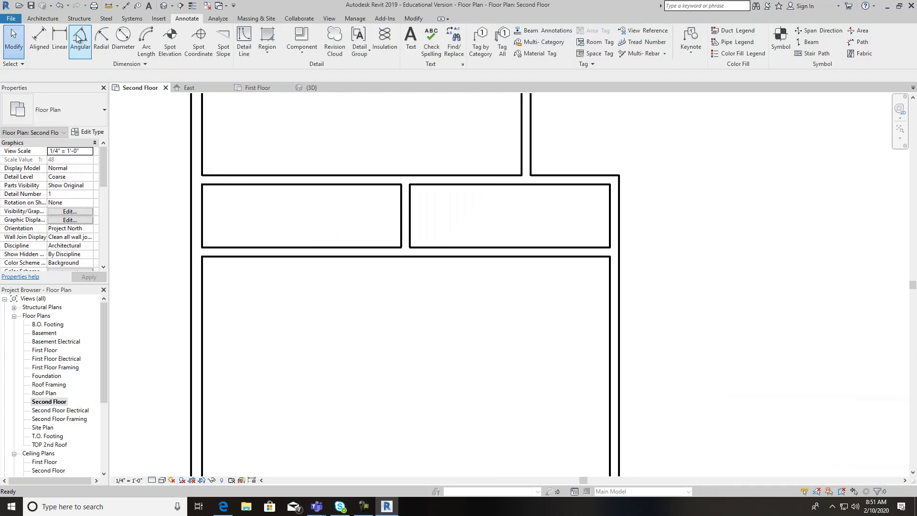
# Step: Place an aligned dimension from the right closet wall's inner face to the divider's center of core, just below the closets
pyautogui.click(39, 40)
pyautogui.click(133, 75)
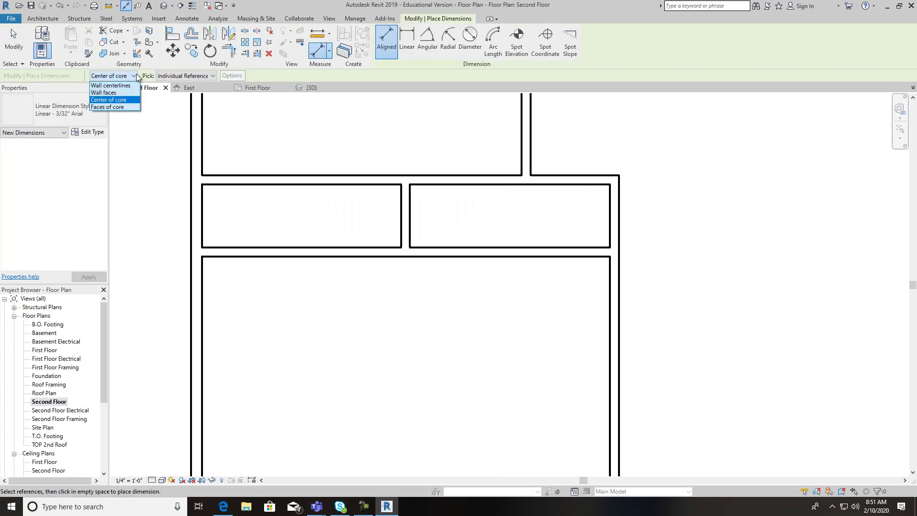
pyautogui.click(119, 93)
pyautogui.click(607, 274)
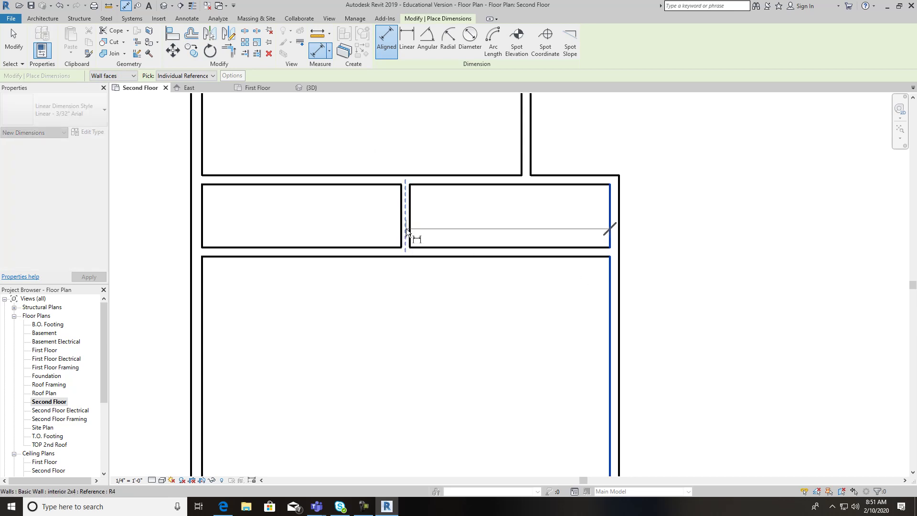
pyautogui.click(124, 76)
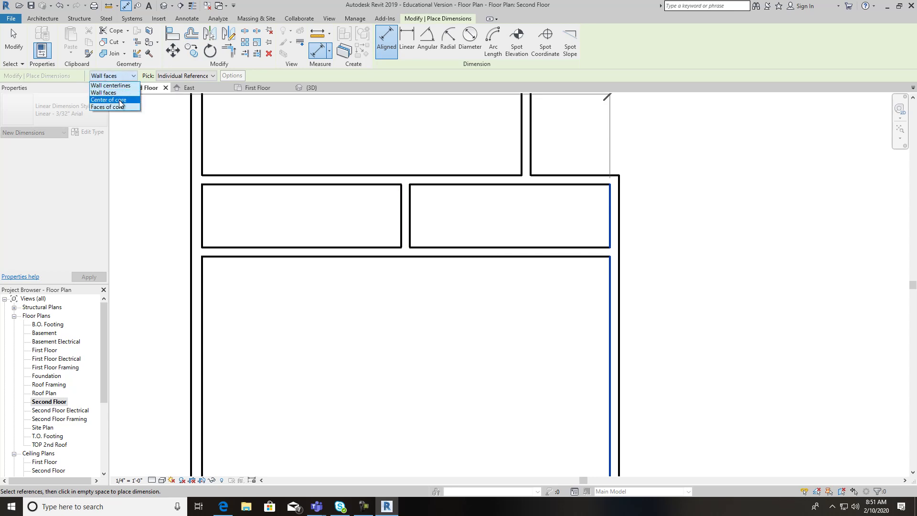
pyautogui.click(108, 99)
pyautogui.click(408, 219)
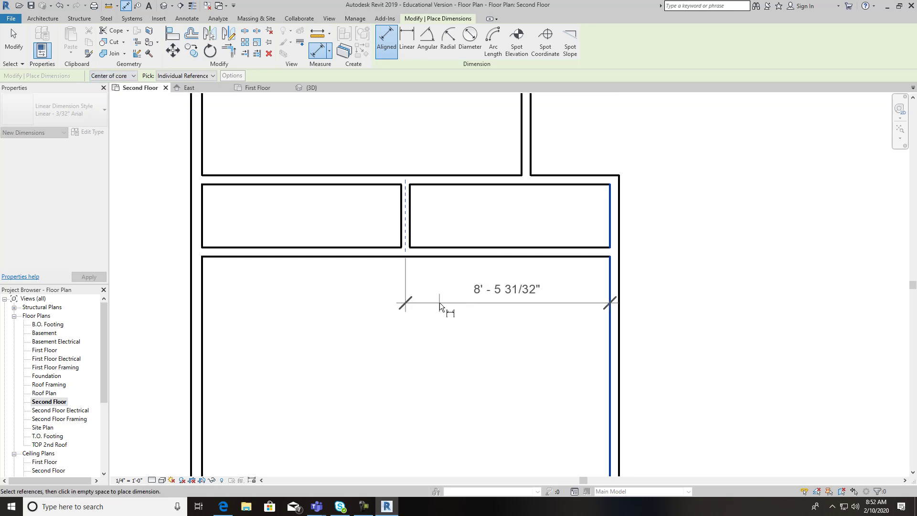
pyautogui.click(439, 300)
pyautogui.press('Escape')
pyautogui.press('Escape')
# Step: Move the closet divider by setting its aligned dimension to the right closet wall to 8' 5 3/4"
pyautogui.click(412, 232)
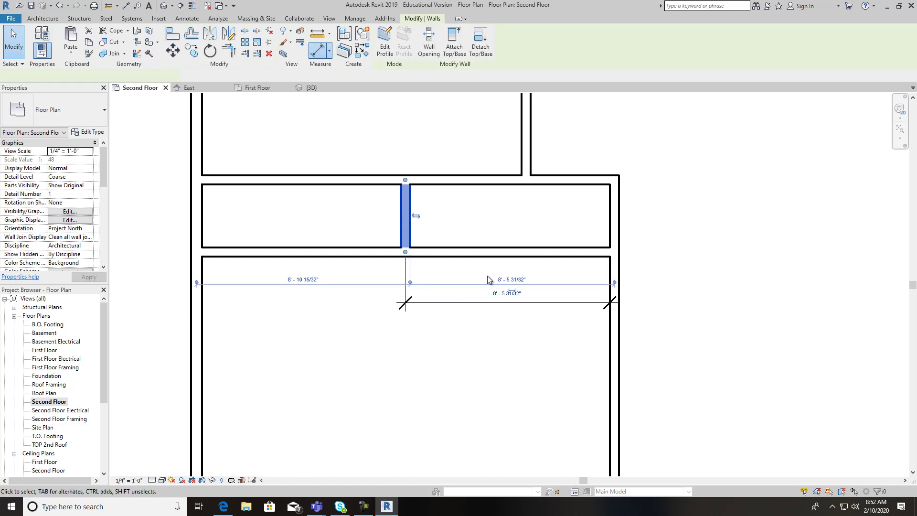
pyautogui.click(518, 298)
pyautogui.write("8' - 5")
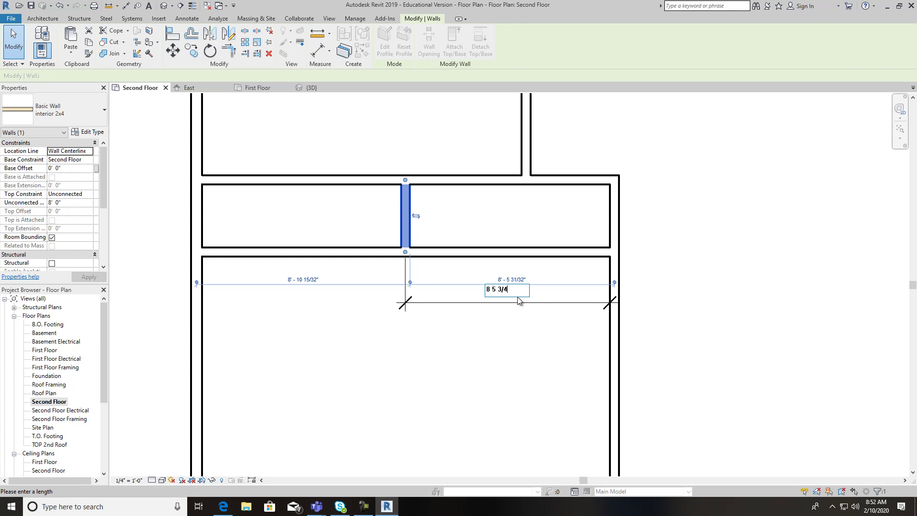
pyautogui.write(' 3/4')
pyautogui.press('Return')
pyautogui.click(525, 335)
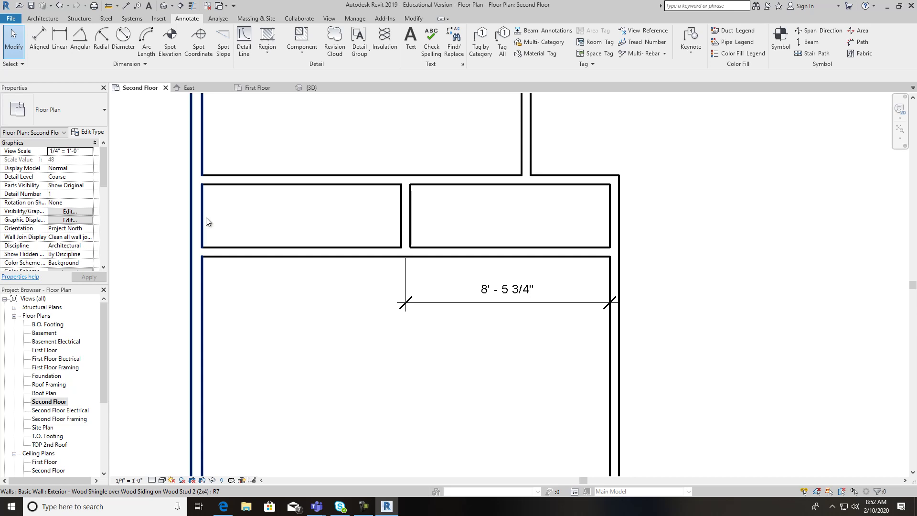
pyautogui.scroll(-1, 270, 290)
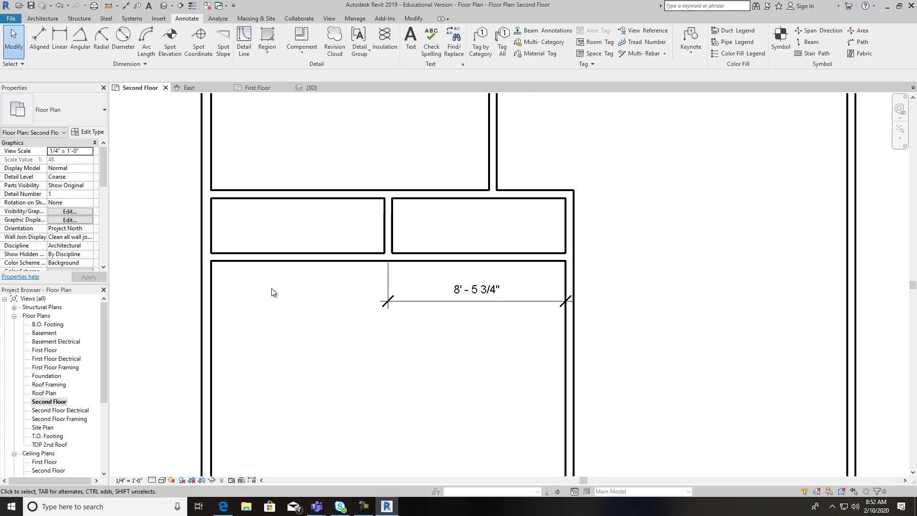
pyautogui.click(46, 43)
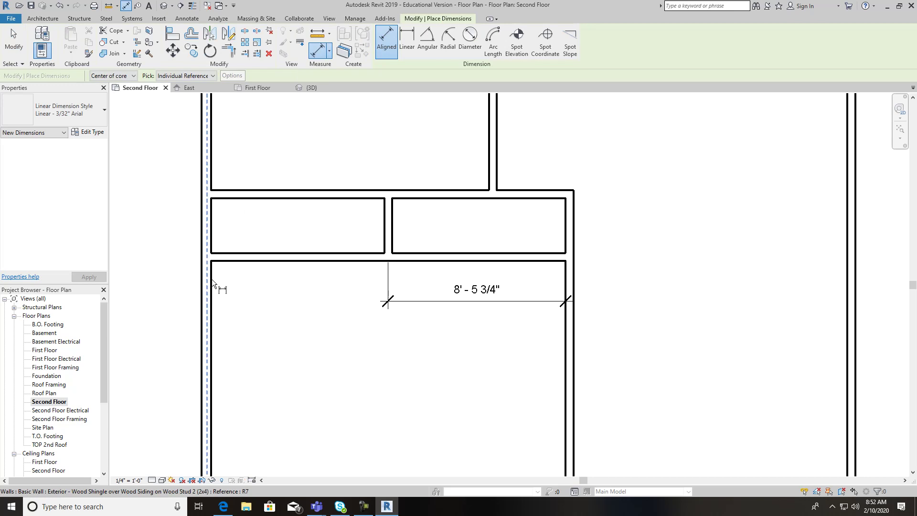
pyautogui.click(210, 280)
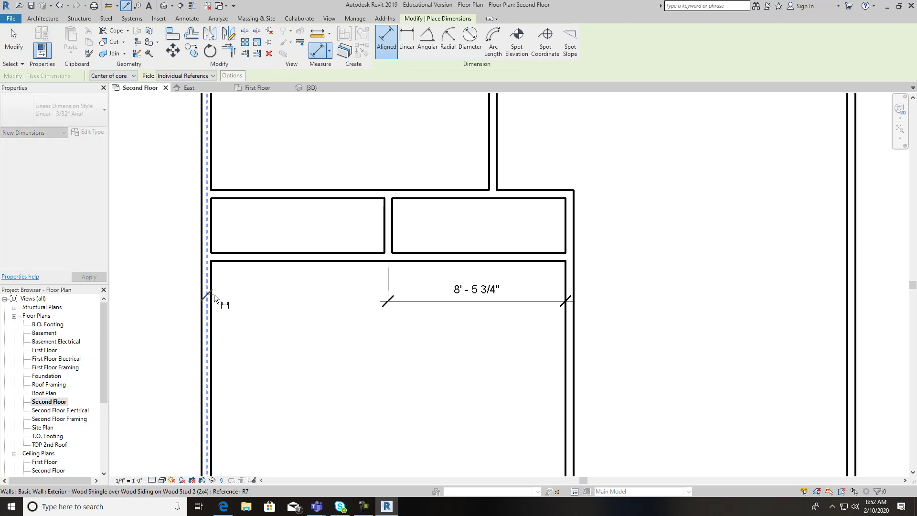
pyautogui.press('Escape')
pyautogui.press('Escape')
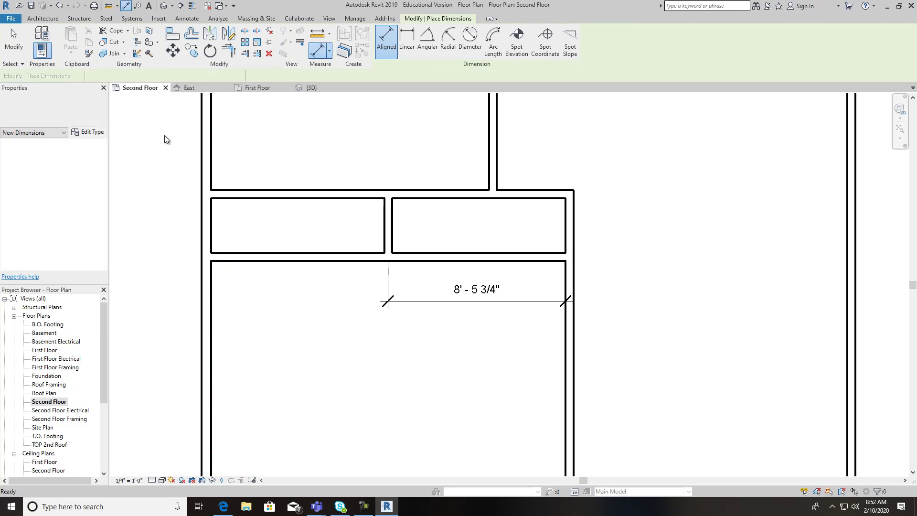
pyautogui.click(390, 225)
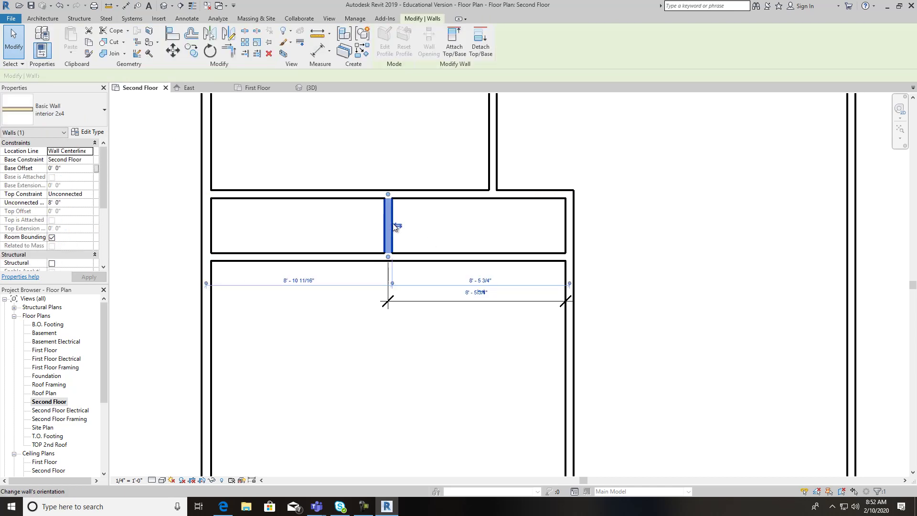
pyautogui.click(102, 119)
pyautogui.click(102, 120)
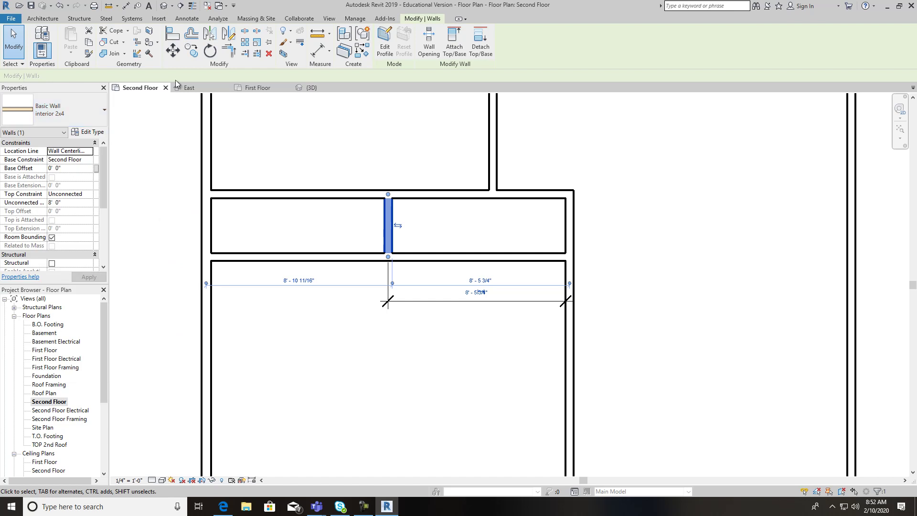
pyautogui.press('Escape')
# Step: Place an aligned dimension from the left exterior wall's inner face to the closet divider's center of core, in line with the existing one
pyautogui.click(187, 19)
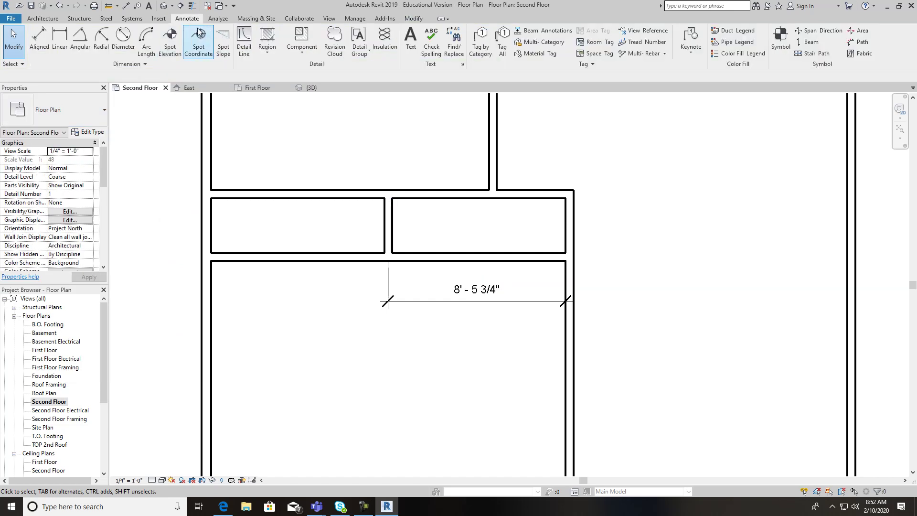
pyautogui.click(39, 38)
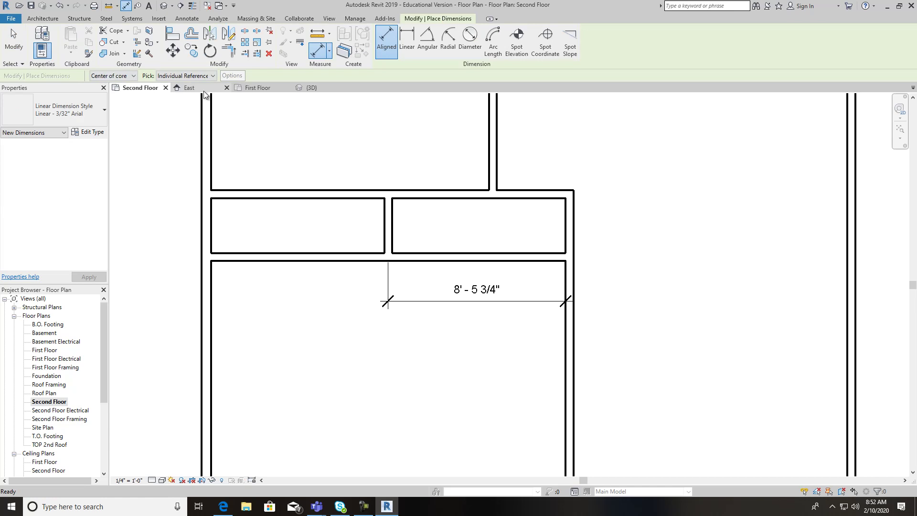
pyautogui.click(135, 75)
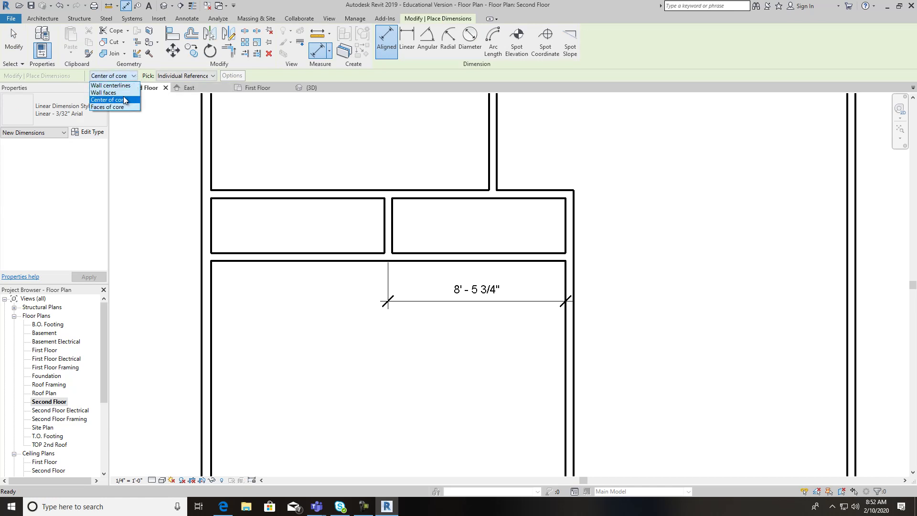
pyautogui.click(123, 92)
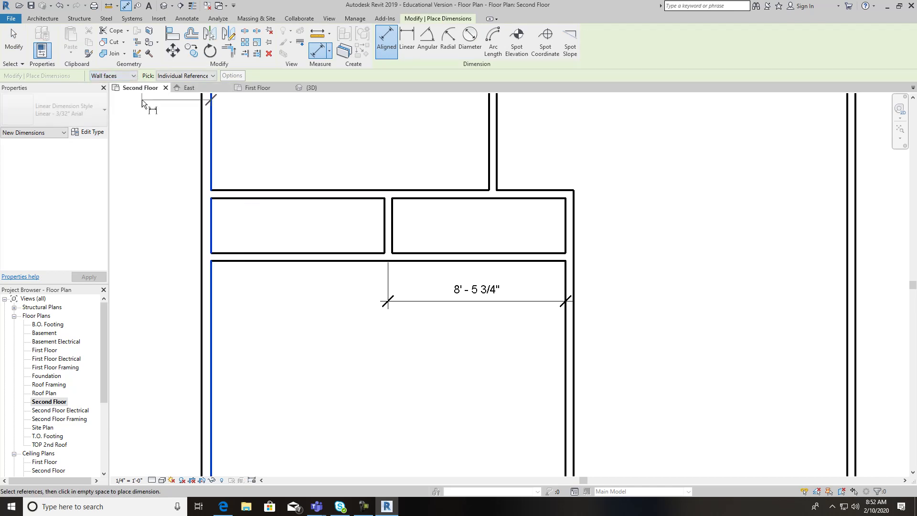
pyautogui.click(133, 76)
pyautogui.click(129, 102)
pyautogui.click(207, 160)
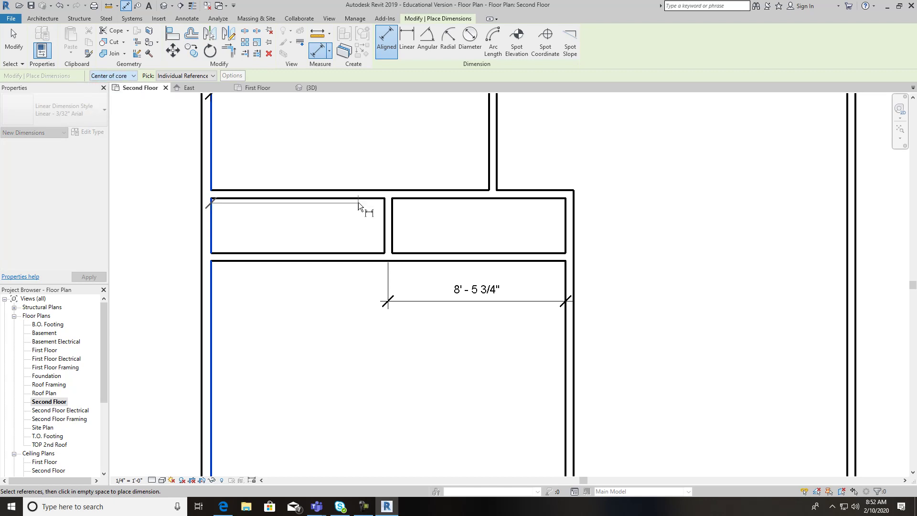
pyautogui.click(387, 222)
pyautogui.click(371, 299)
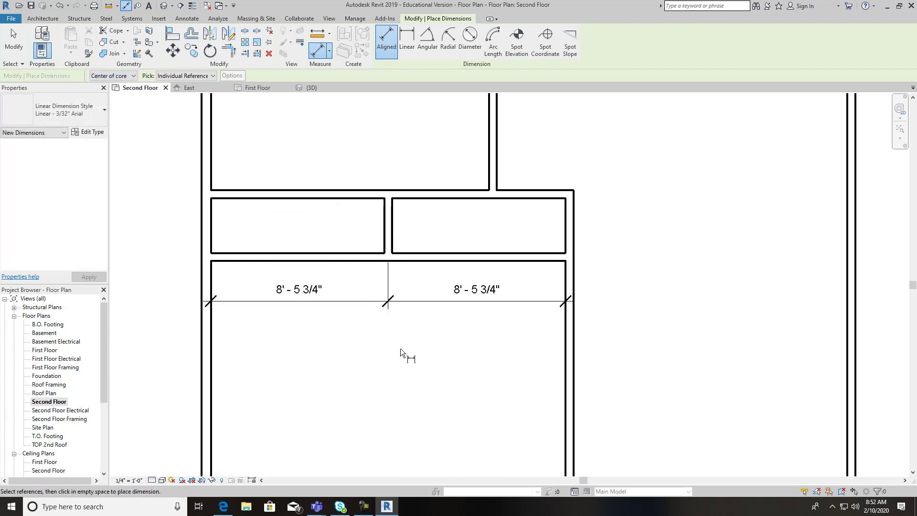
# Step: Examine the two aligned dimensions below the closets to compare the spacing on both sides of the divider
pyautogui.scroll(-3, 400, 348)
pyautogui.scroll(-2, 478, 396)
pyautogui.scroll(3, 268, 305)
pyautogui.scroll(4, 196, 279)
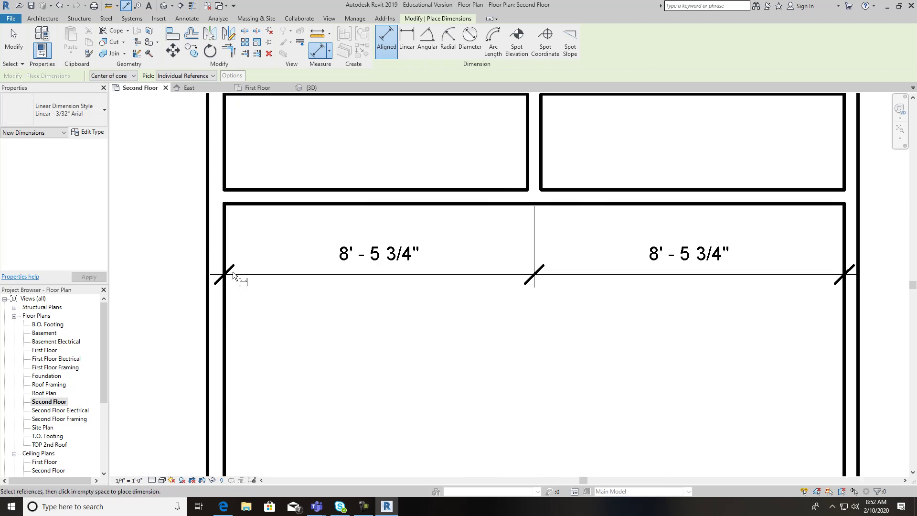
pyautogui.scroll(-3, 231, 260)
pyautogui.scroll(-2, 465, 315)
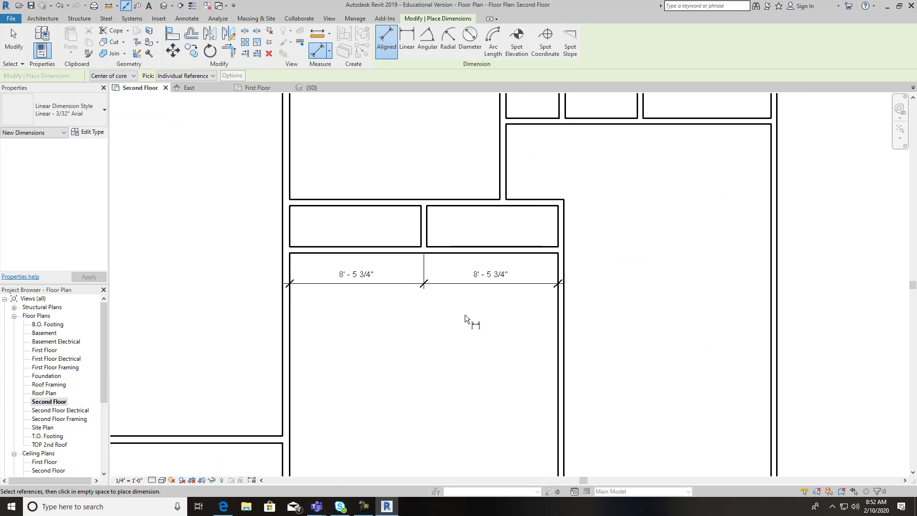
pyautogui.scroll(-1, 699, 287)
pyautogui.moveTo(653, 263); pyautogui.dragTo(576, 293, button='middle')
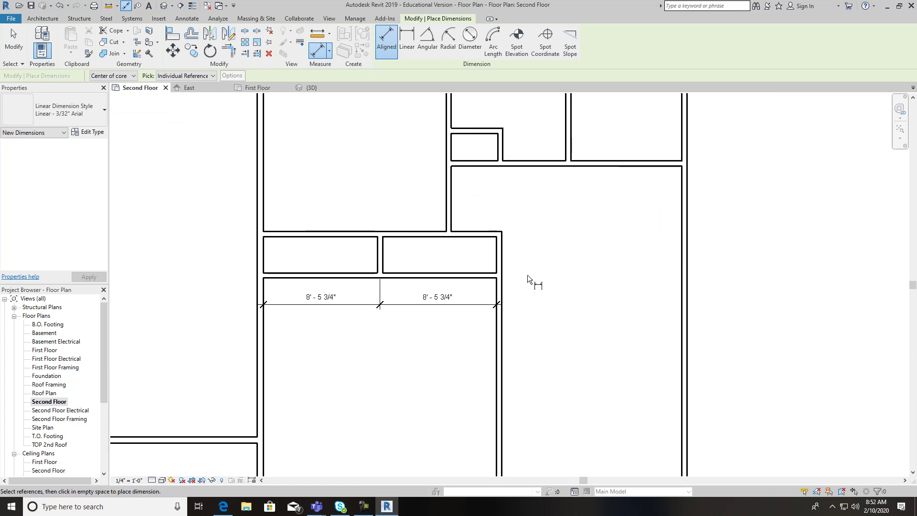
pyautogui.press('Escape')
# Step: Move the closets' lower wall by setting its temporary dimension to the closets' upper wall to 2' 4 1/2"
pyautogui.click(487, 275)
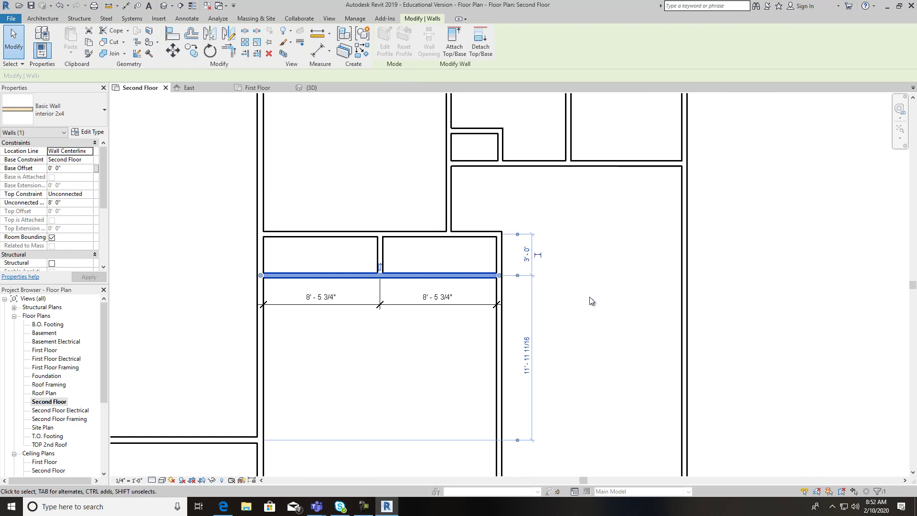
pyautogui.click(527, 254)
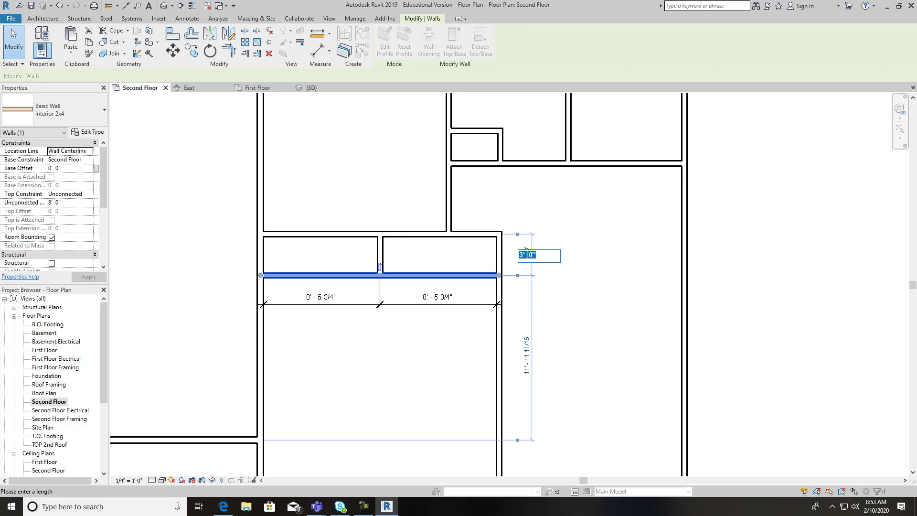
pyautogui.write("2' - 4 1/2")
pyautogui.press('Return')
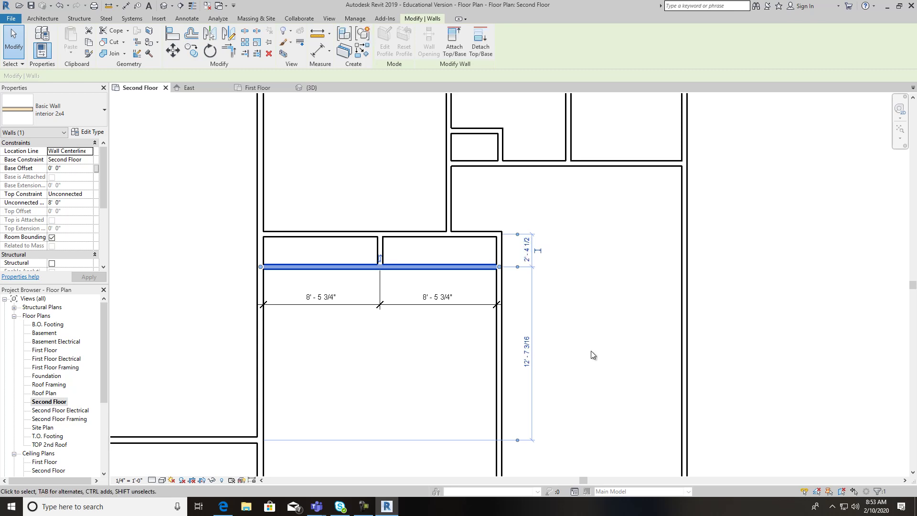
pyautogui.click(606, 311)
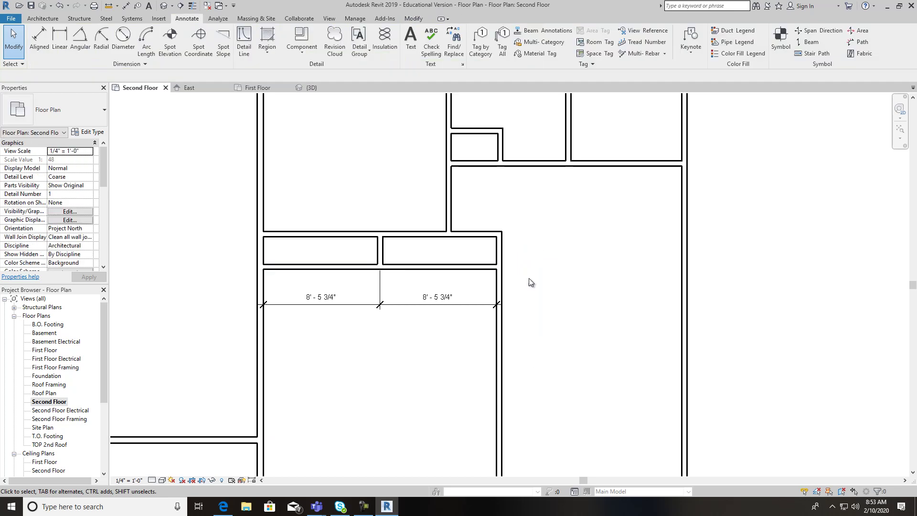
# Step: Measure the right closet's clear depth between wall faces with the Aligned dimension tool, without placing the dimension
pyautogui.click(42, 41)
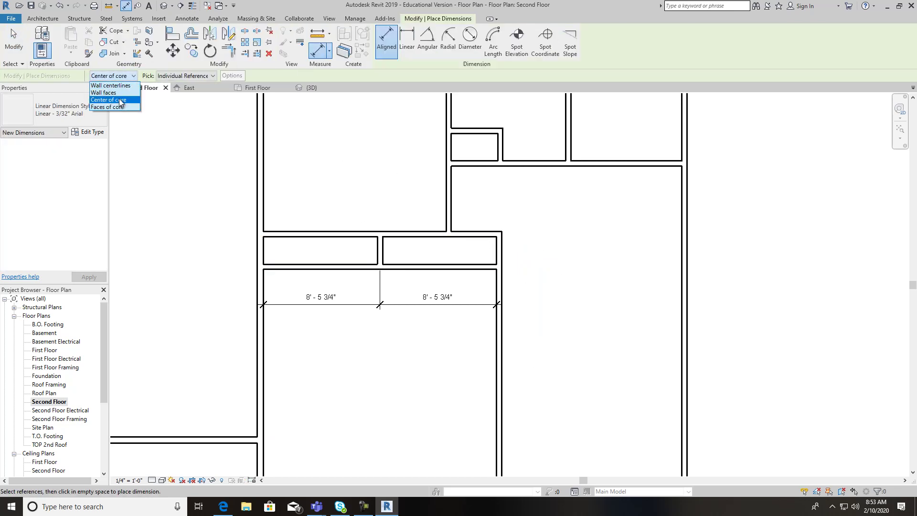
pyautogui.click(106, 93)
pyautogui.click(453, 237)
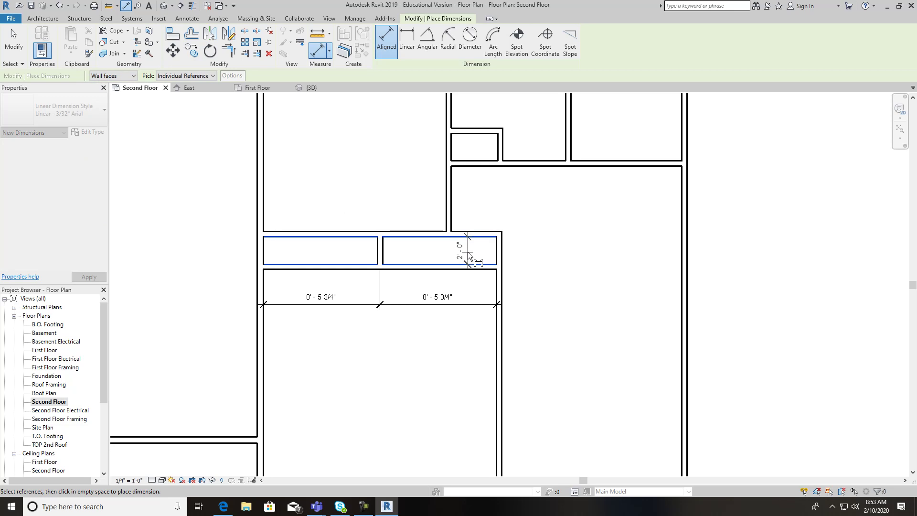
pyautogui.press('Escape')
pyautogui.press('Escape')
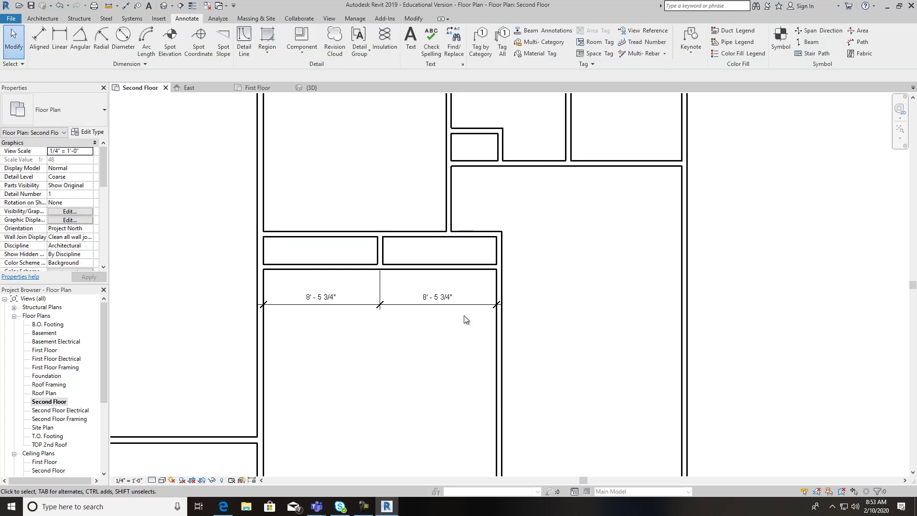
# Step: Check the temporary dimensions of the horizontal partition below the small rooms in the upper middle of the house
pyautogui.scroll(-1, 559, 303)
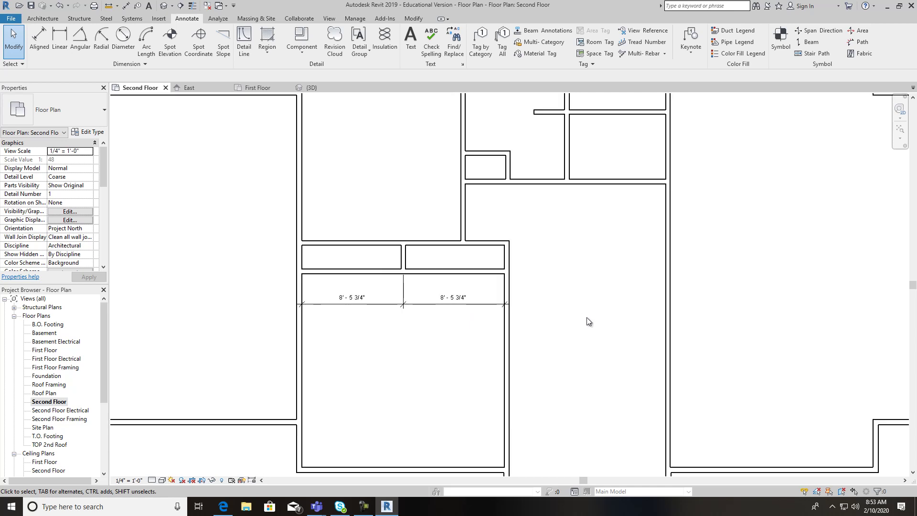
pyautogui.moveTo(586, 342); pyautogui.dragTo(438, 315, button='middle')
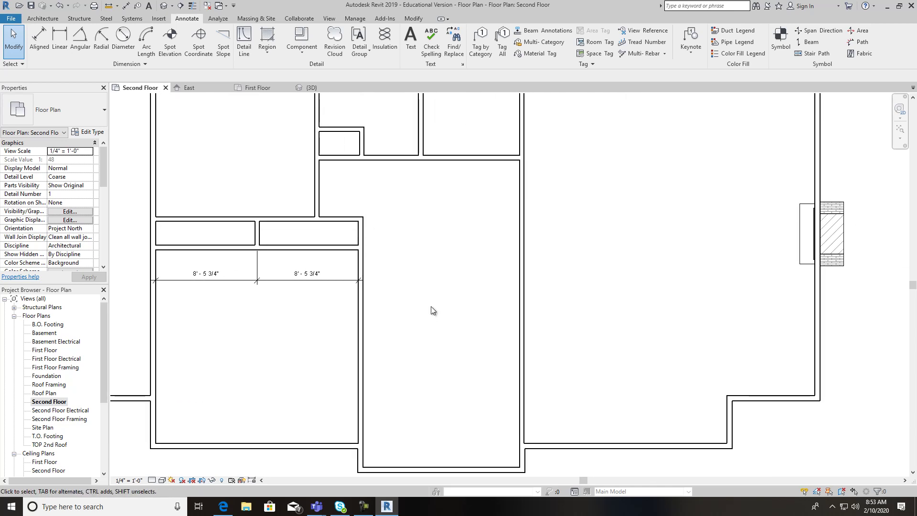
pyautogui.moveTo(430, 305)
pyautogui.mouseDown(button='middle')
pyautogui.moveTo(425, 348)
pyautogui.moveTo(411, 355)
pyautogui.mouseUp(button='middle')
pyautogui.moveTo(440, 285); pyautogui.dragTo(424, 370, button='middle')
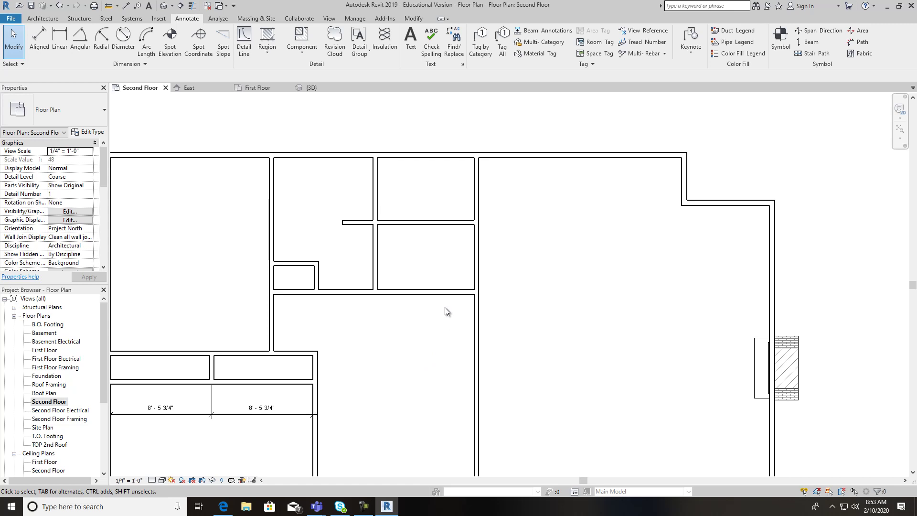
pyautogui.click(445, 294)
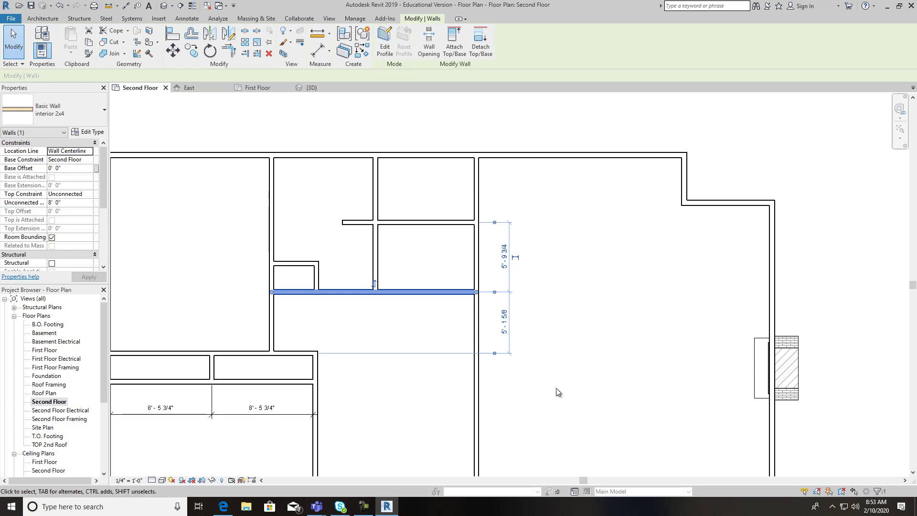
pyautogui.click(532, 359)
# Step: Draw a horizontal interior 2x4 wall from the long vertical partition to the fireplace-side exterior wall, about 12' below the small rooms' lower partition
pyautogui.scroll(-1, 533, 361)
pyautogui.moveTo(552, 374); pyautogui.dragTo(496, 311, button='middle')
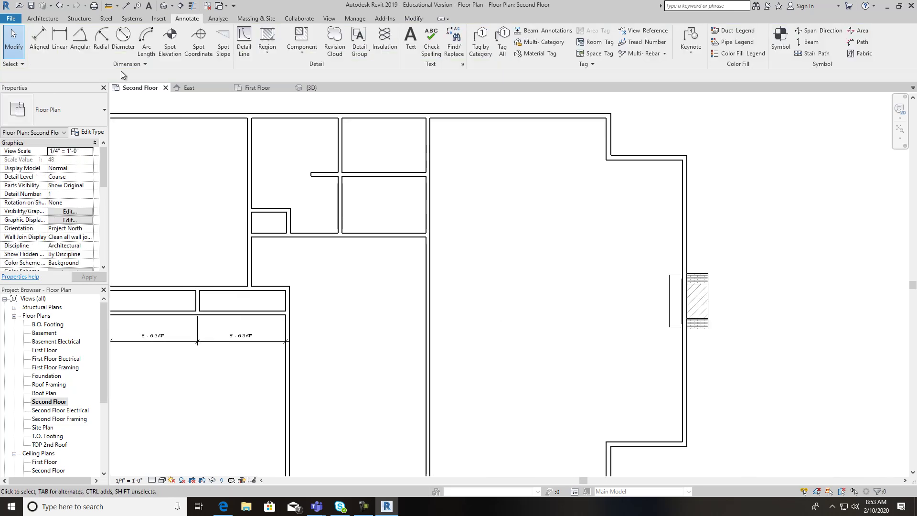
pyautogui.click(43, 18)
pyautogui.click(36, 39)
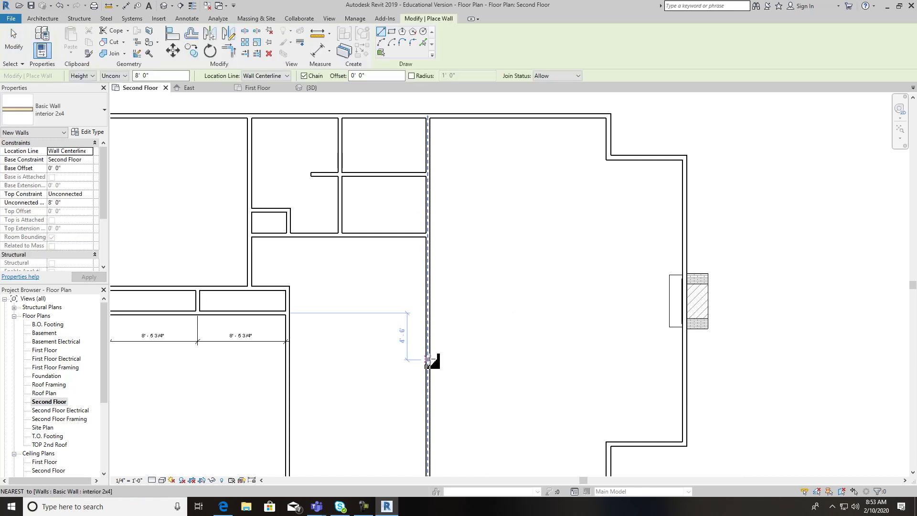
pyautogui.click(428, 359)
pyautogui.click(691, 359)
pyautogui.press('Escape')
pyautogui.press('Escape')
pyautogui.click(509, 362)
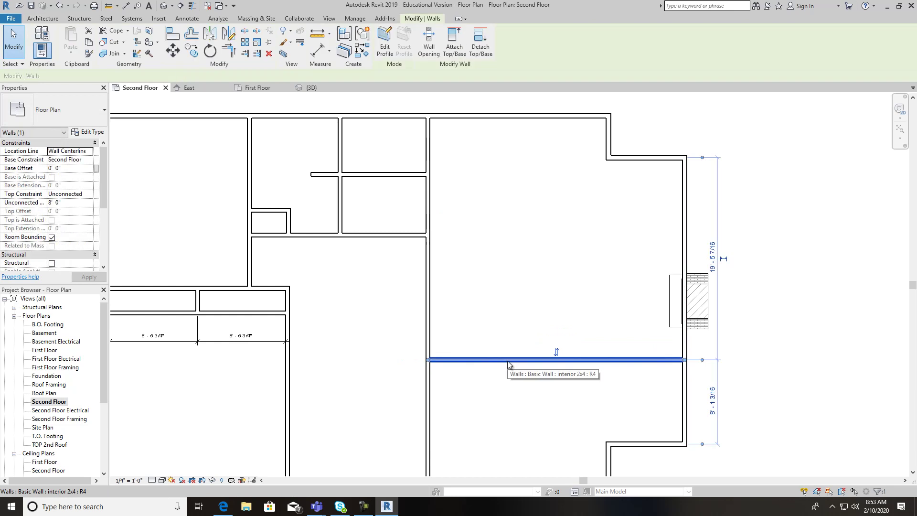
pyautogui.click(252, 98)
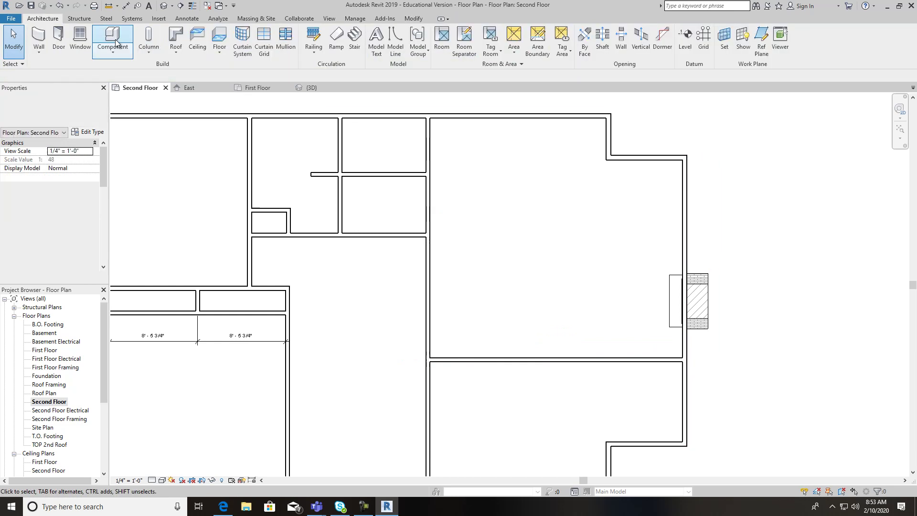
# Step: Place an aligned center-of-core dimension from the small rooms' lower partition to the new horizontal wall
pyautogui.click(187, 18)
pyautogui.click(39, 41)
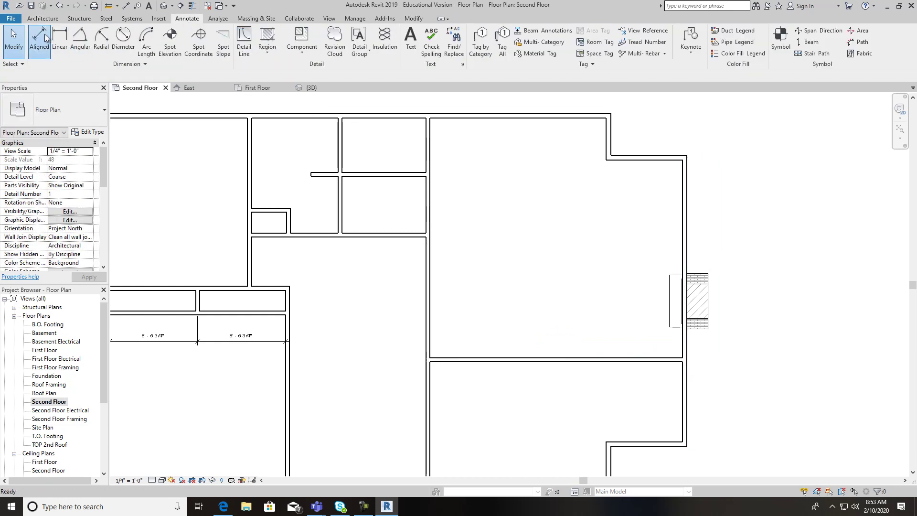
pyautogui.click(129, 76)
pyautogui.click(119, 99)
pyautogui.click(407, 233)
pyautogui.click(472, 360)
pyautogui.click(476, 317)
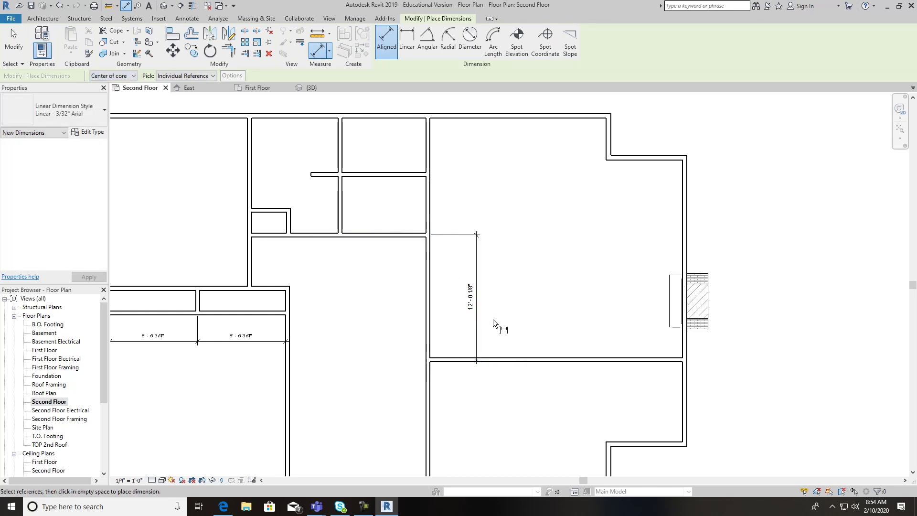
pyautogui.press('Escape')
pyautogui.press('Escape')
# Step: Move the new horizontal wall by setting its aligned dimension to the small rooms' lower partition to 9' 4"
pyautogui.click(497, 361)
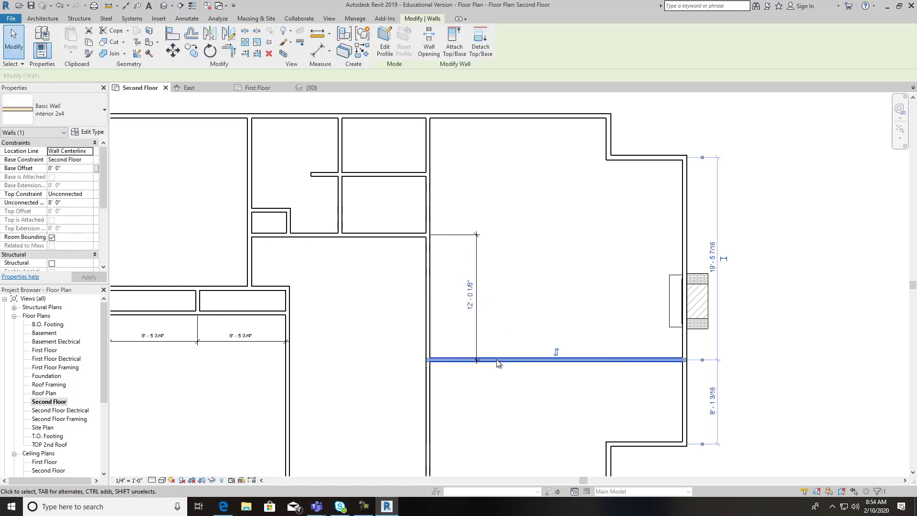
pyautogui.click(470, 296)
pyautogui.write('9 4')
pyautogui.press('Return')
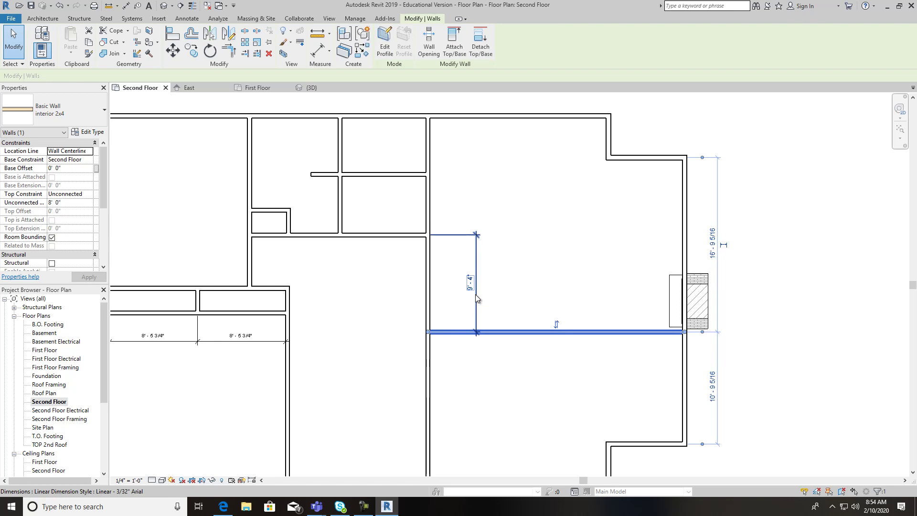
pyautogui.click(526, 271)
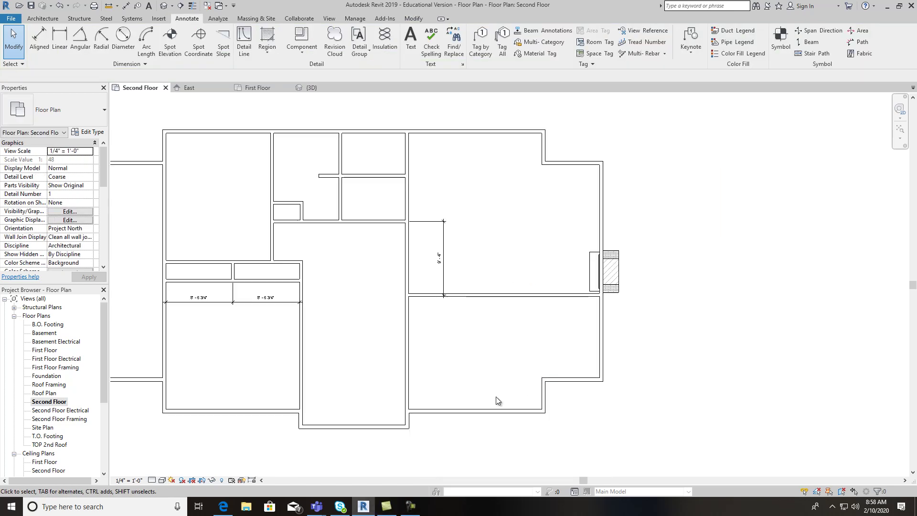
# Step: View the house model in 3D and return to the Second Floor plan
pyautogui.click(163, 6)
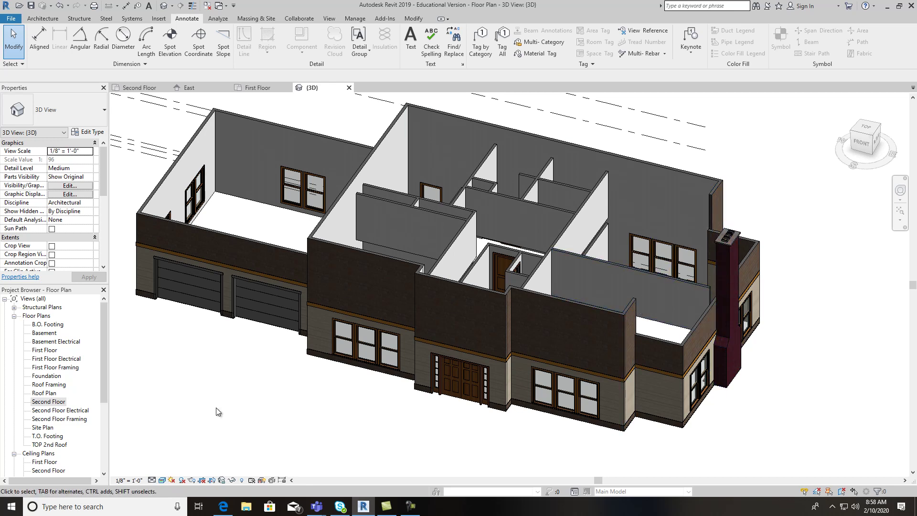
pyautogui.doubleClick(47, 402)
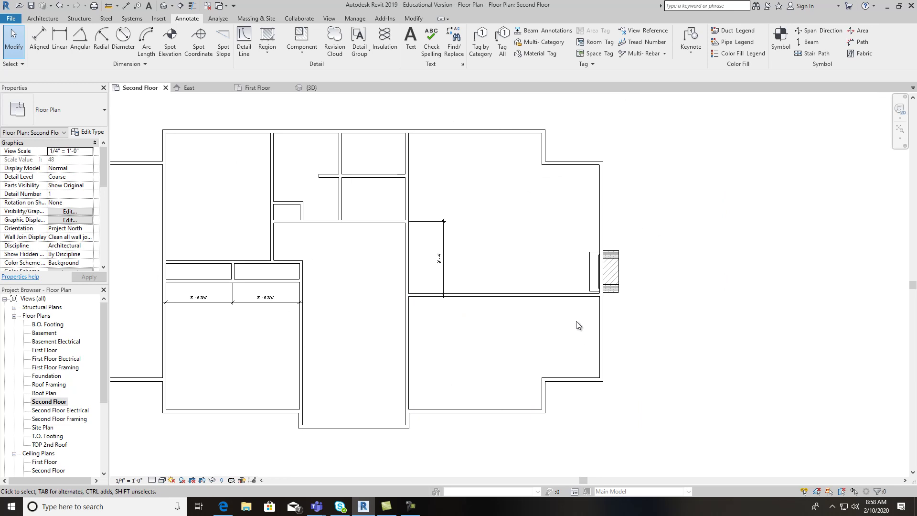
# Step: Shorten the horizontal wall below the fireplace by pulling its fireplace-side end back to a length of about 13' 6"
pyautogui.scroll(2, 575, 320)
pyautogui.click(586, 287)
pyautogui.moveTo(608, 287); pyautogui.dragTo(494, 286)
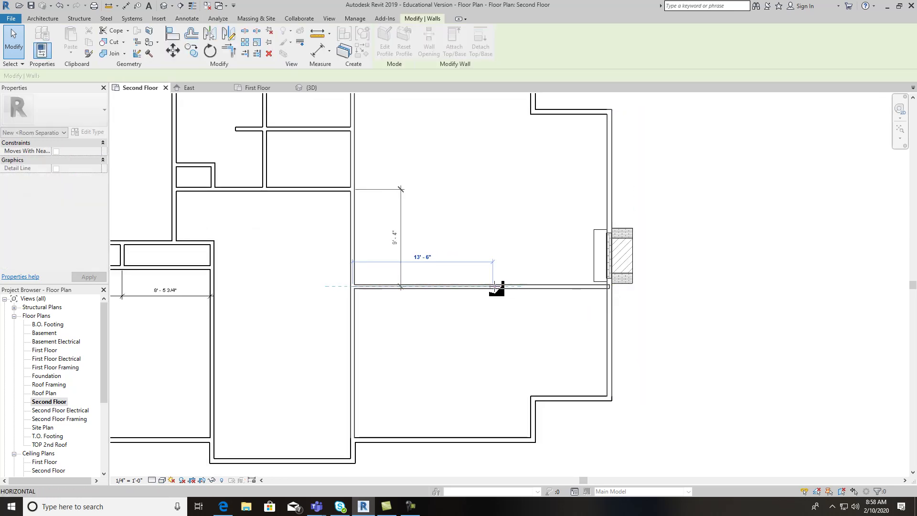
pyautogui.click(546, 348)
# Step: Start an architectural wall with the type Exterior - Wood Shingle over Wood Siding on Wood Stud
pyautogui.click(50, 20)
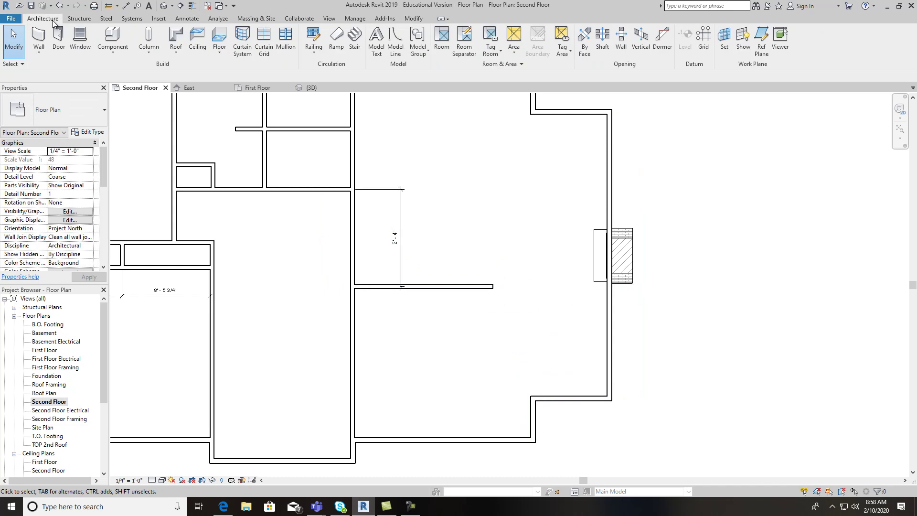
pyautogui.click(39, 51)
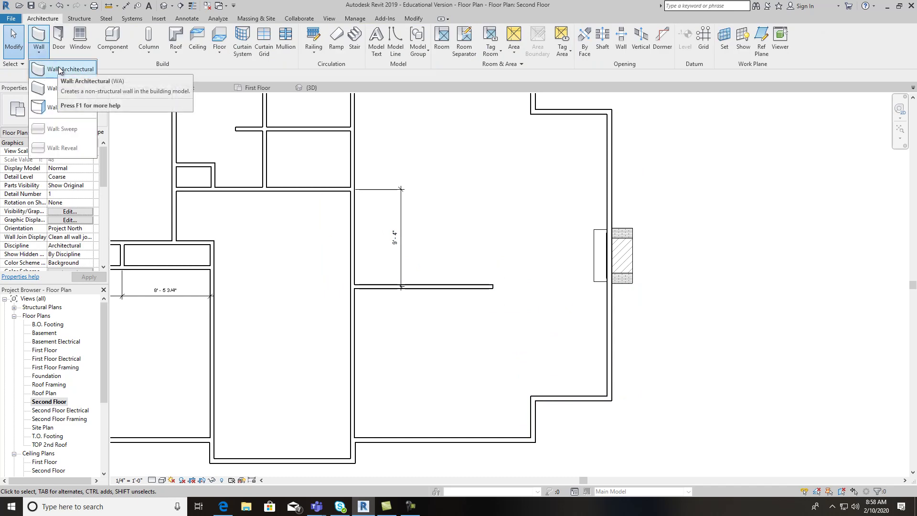
pyautogui.click(60, 70)
pyautogui.click(91, 121)
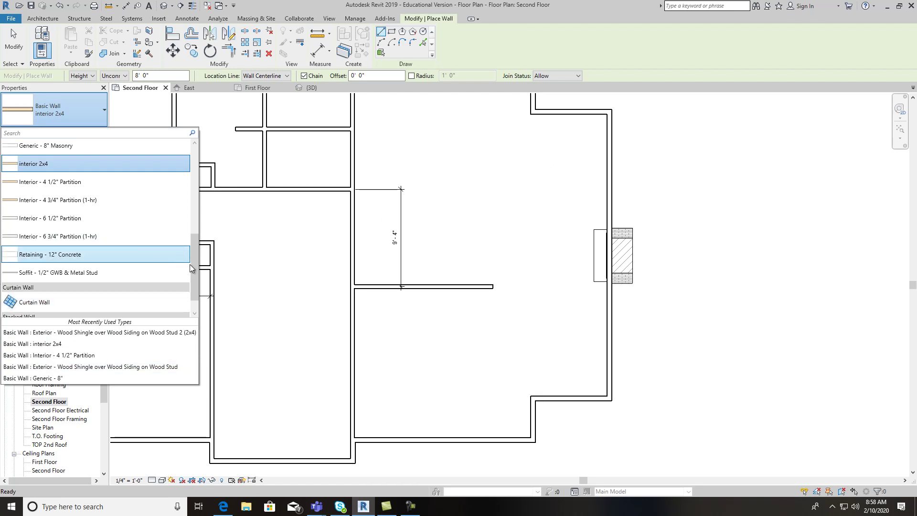
pyautogui.scroll(-1, 197, 279)
pyautogui.moveTo(197, 278); pyautogui.dragTo(193, 230)
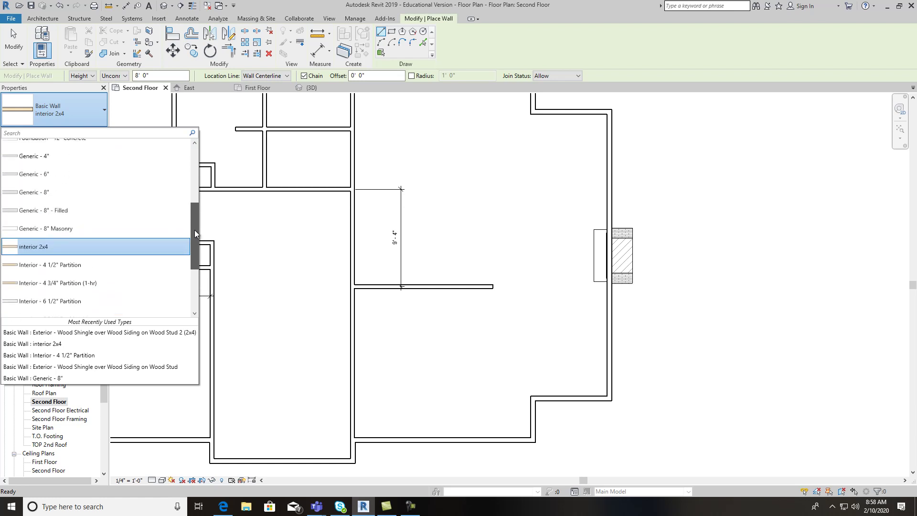
pyautogui.moveTo(478, 295); pyautogui.dragTo(806, 294, button='middle')
pyautogui.moveTo(580, 320); pyautogui.dragTo(358, 360, button='middle')
pyautogui.moveTo(743, 397); pyautogui.dragTo(615, 397, button='middle')
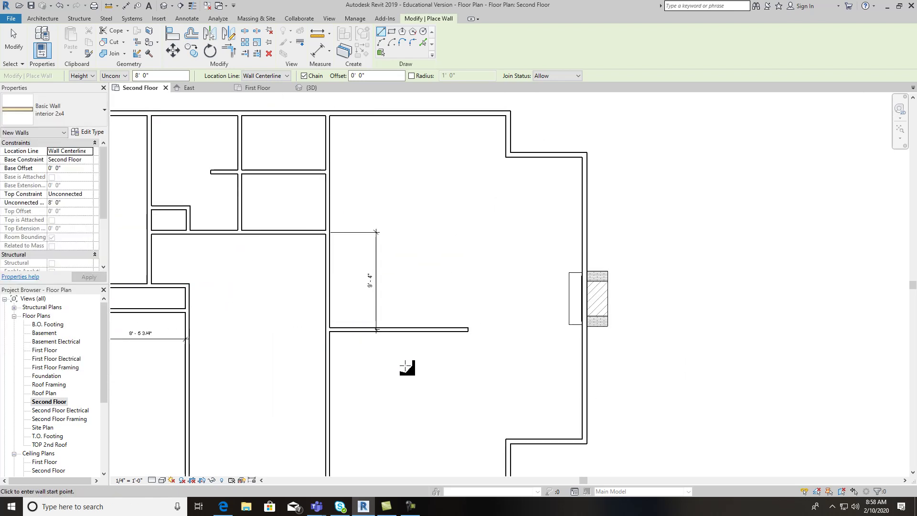
pyautogui.moveTo(450, 341); pyautogui.dragTo(446, 322, button='middle')
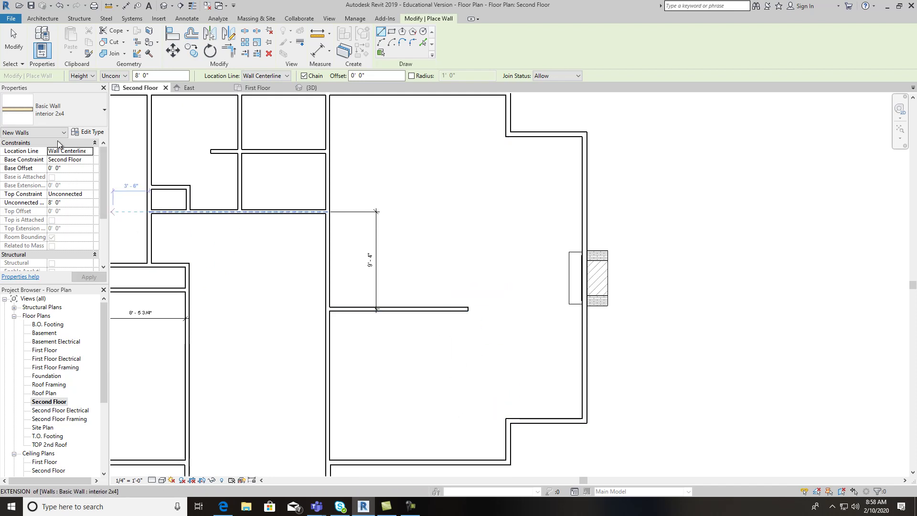
pyautogui.click(67, 118)
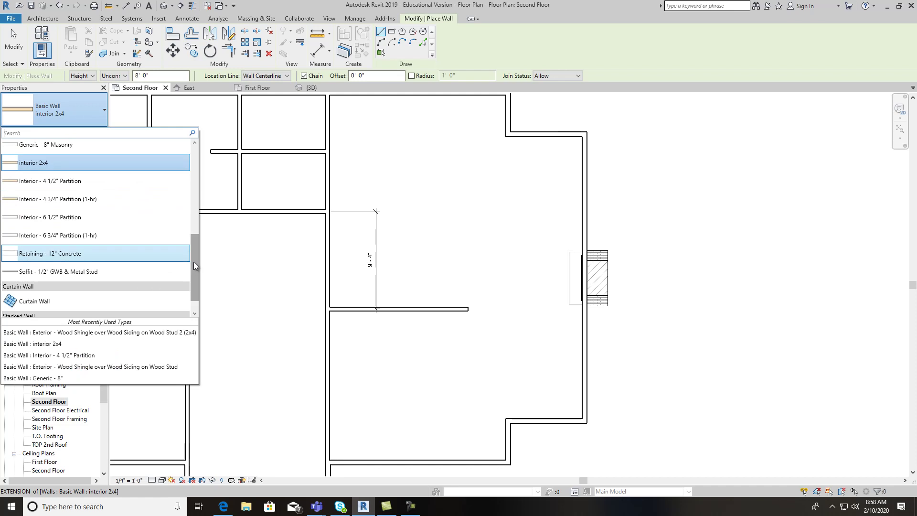
pyautogui.moveTo(194, 262); pyautogui.dragTo(193, 174)
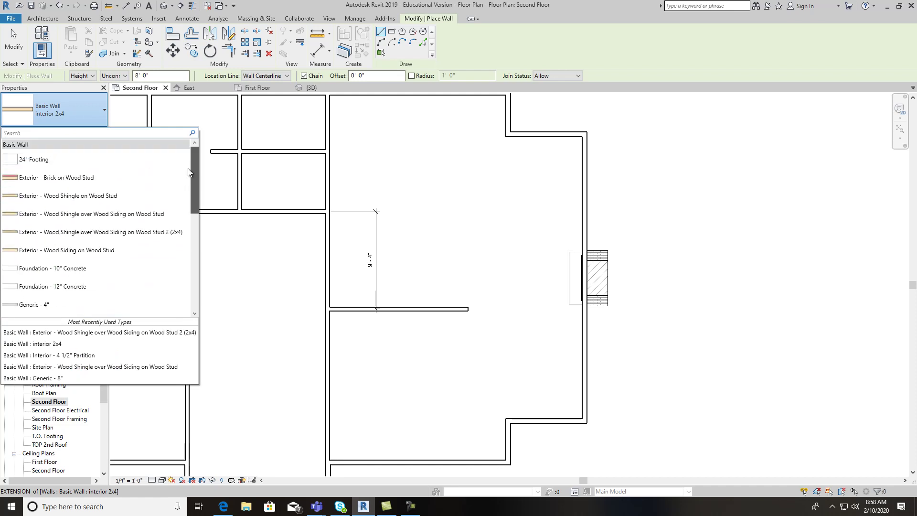
pyautogui.click(147, 216)
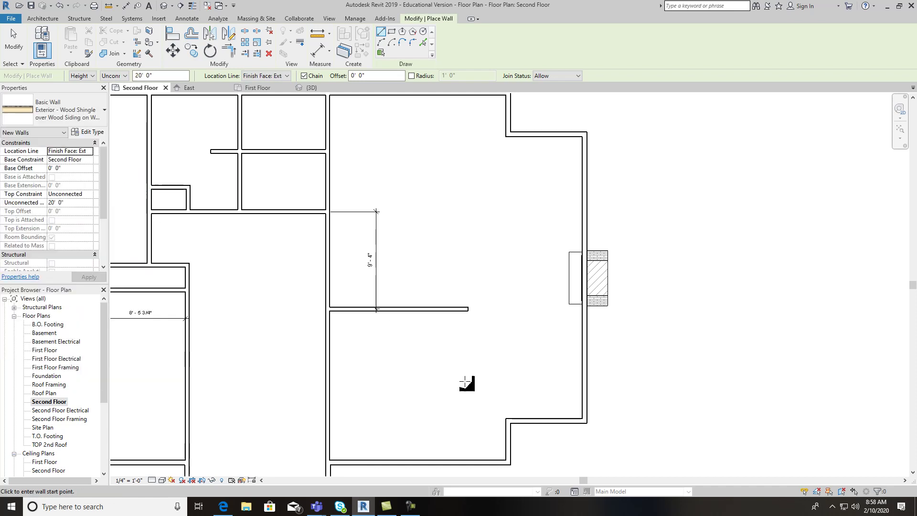
# Step: Draw a vertical exterior wall across the fireplace bay between its two horizontal walls, about 5' from the chimney wall
pyautogui.click(527, 419)
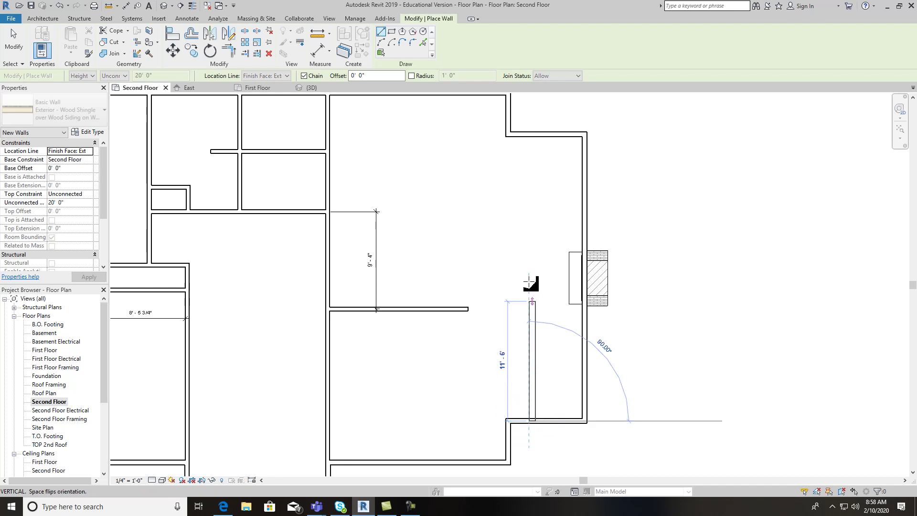
pyautogui.click(530, 136)
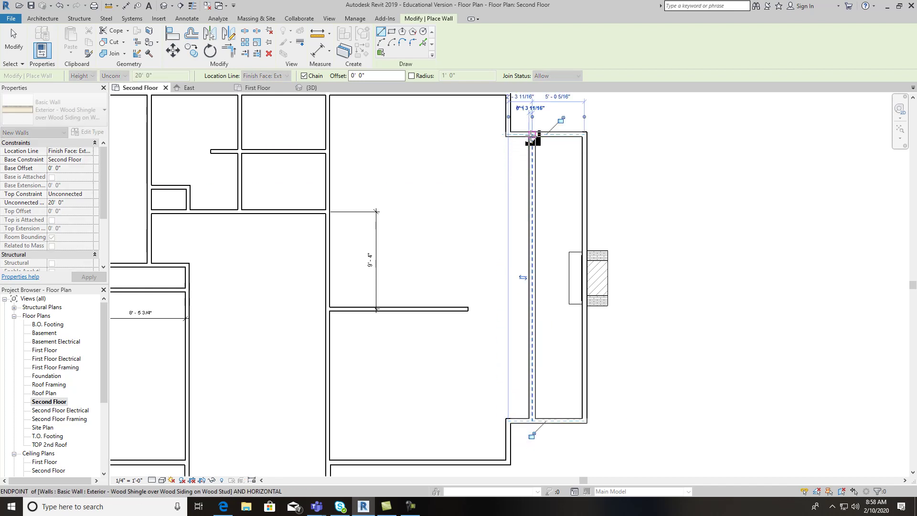
pyautogui.press('Escape')
pyautogui.press('Escape')
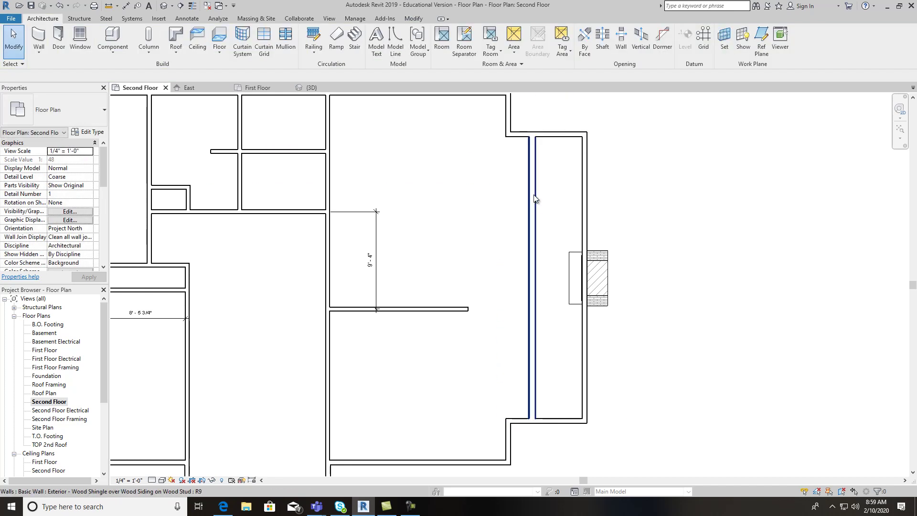
pyautogui.click(533, 196)
pyautogui.press('Escape')
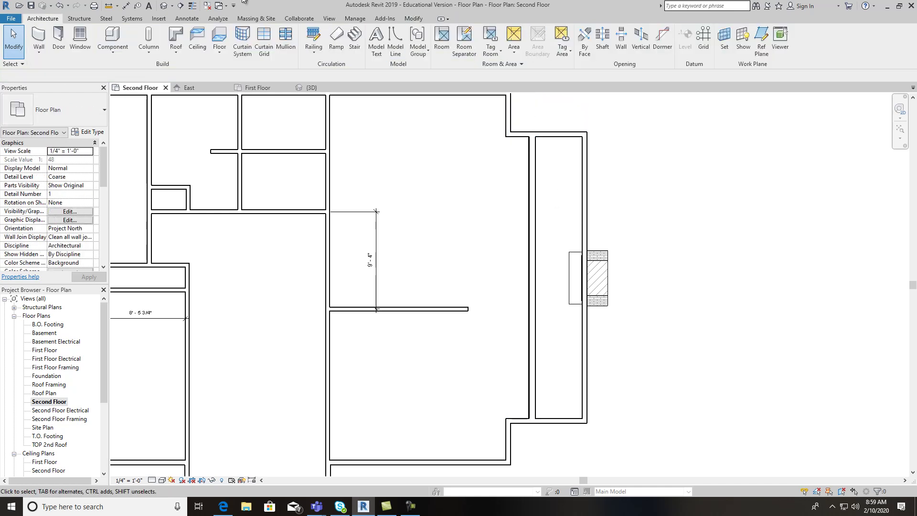
# Step: Flip the new bay wall in the 3D view so its exterior finish faces the chimney, and return to the Second Floor plan
pyautogui.click(171, 6)
pyautogui.click(184, 17)
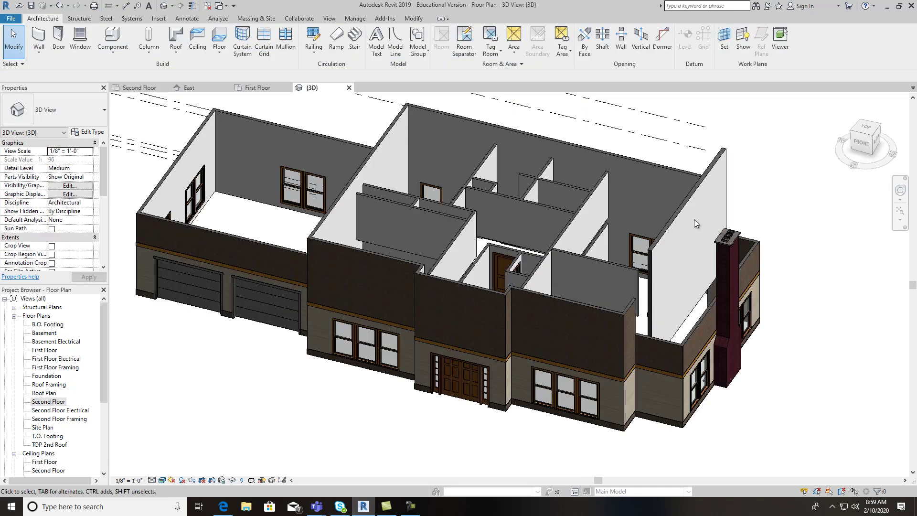
pyautogui.click(715, 165)
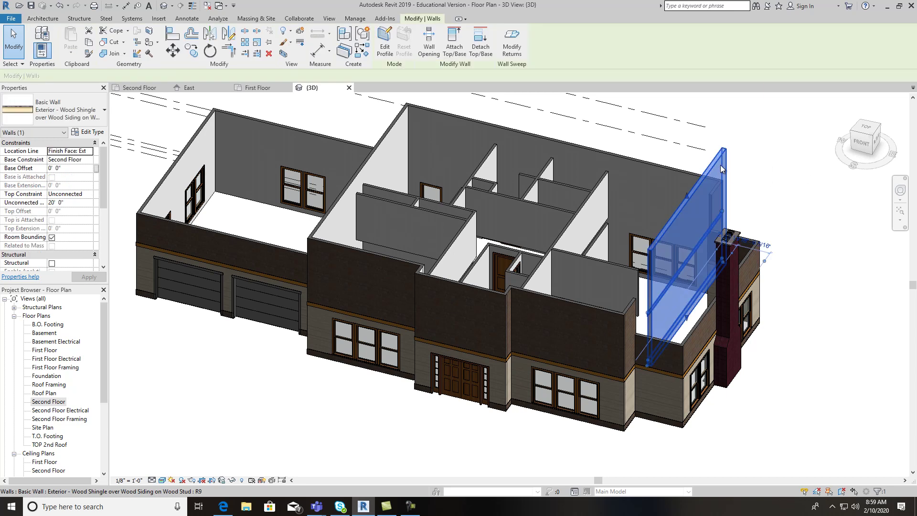
pyautogui.click(732, 173)
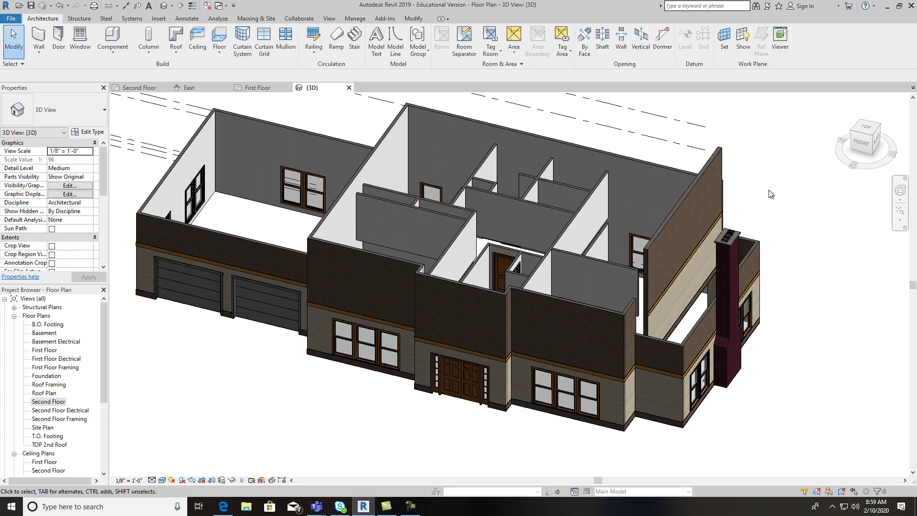
pyautogui.moveTo(862, 125); pyautogui.dragTo(868, 126)
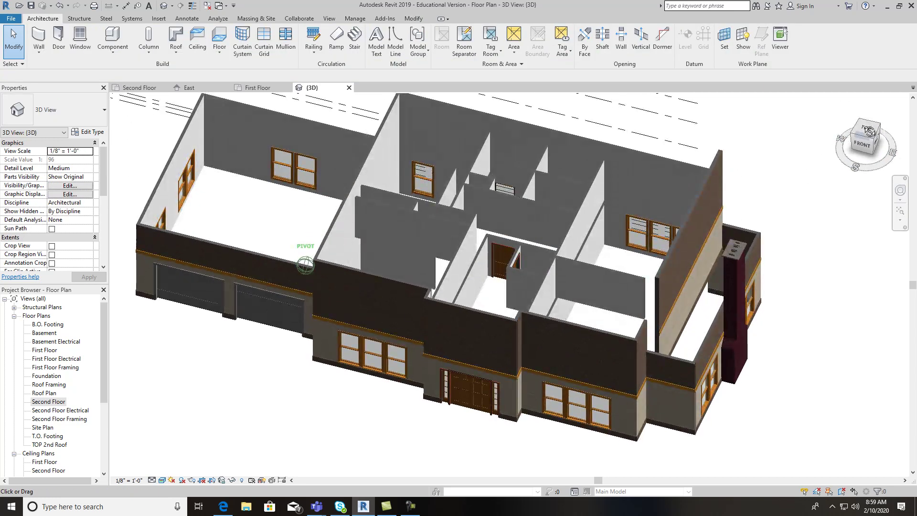
pyautogui.doubleClick(48, 402)
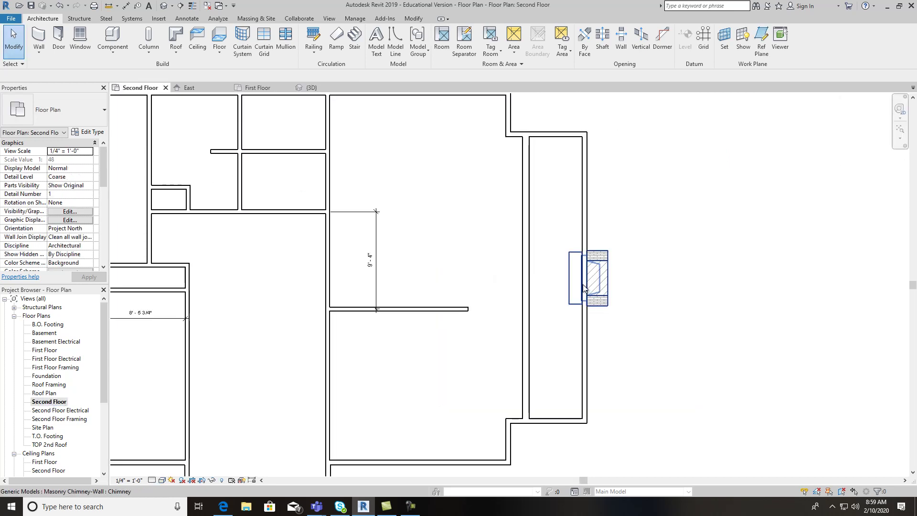
# Step: Examine the layer structure of the new bay wall's type and close it without changes
pyautogui.click(525, 205)
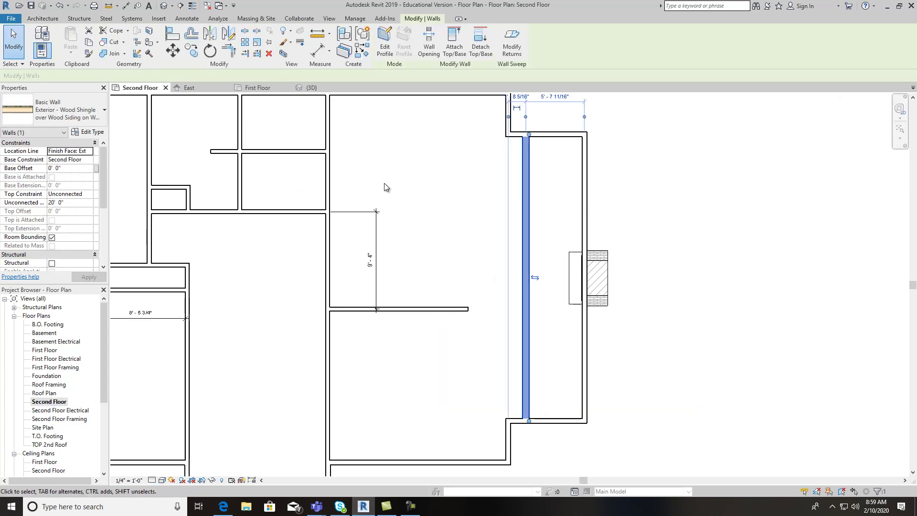
pyautogui.click(89, 133)
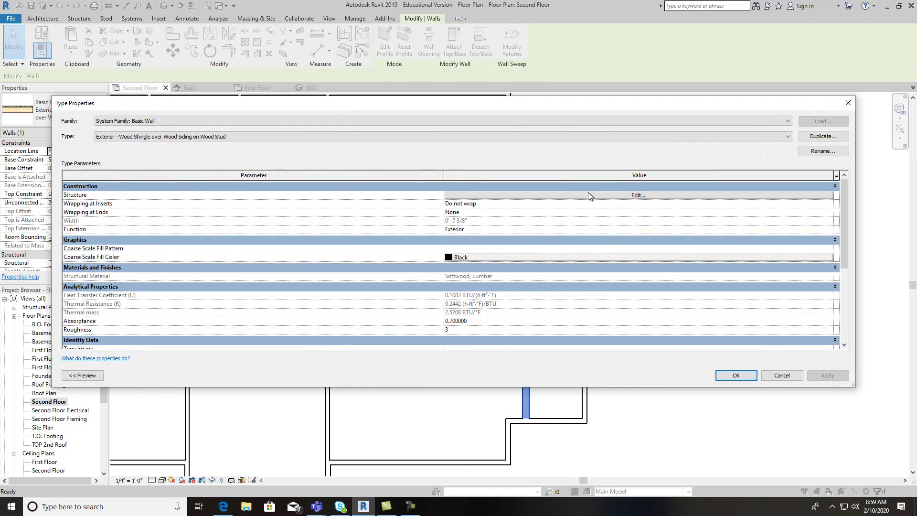
pyautogui.click(633, 197)
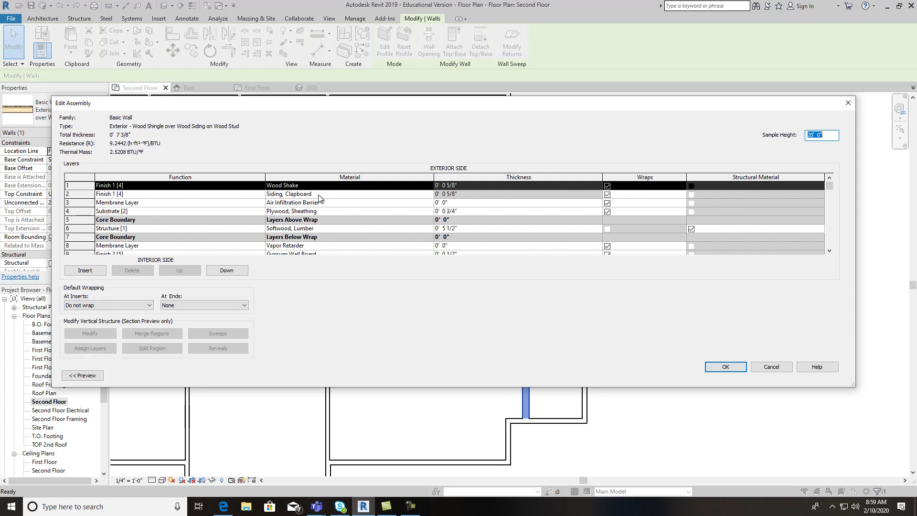
pyautogui.click(764, 366)
pyautogui.click(782, 375)
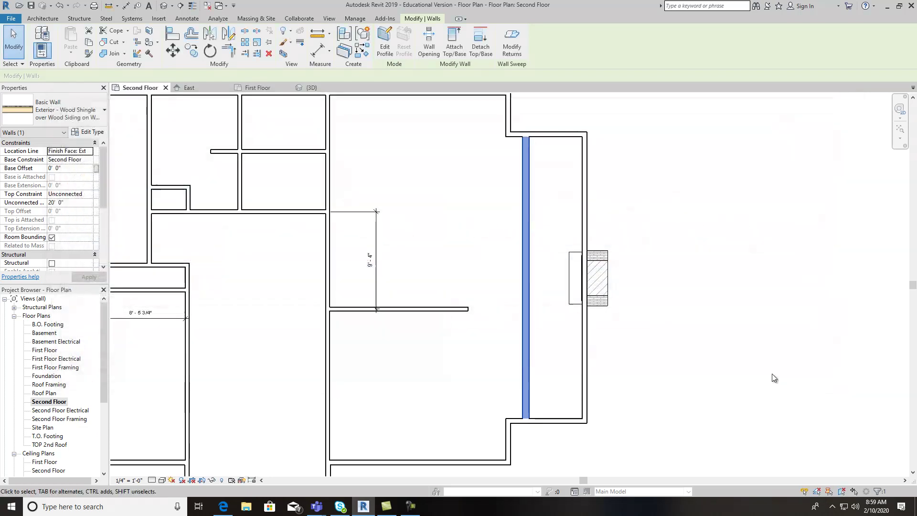
# Step: Select the tall wall beside the chimney in the 3D view and open its type's layer assembly
pyautogui.click(165, 9)
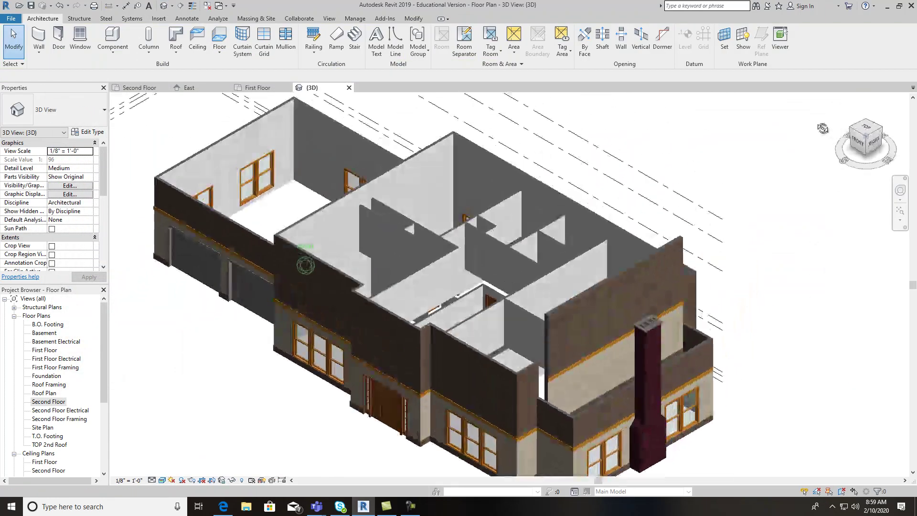
pyautogui.moveTo(798, 122)
pyautogui.keyDown('shift'); pyautogui.mouseDown(button='middle')
pyautogui.moveTo(756, 143)
pyautogui.moveTo(879, 139)
pyautogui.moveTo(875, 117)
pyautogui.moveTo(872, 141)
pyautogui.mouseUp(button='middle'); pyautogui.keyUp('shift')
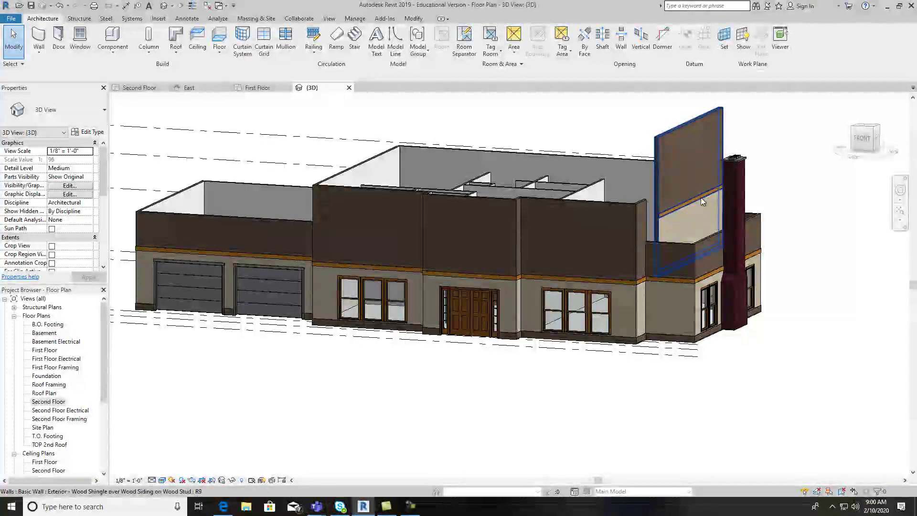
pyautogui.click(683, 125)
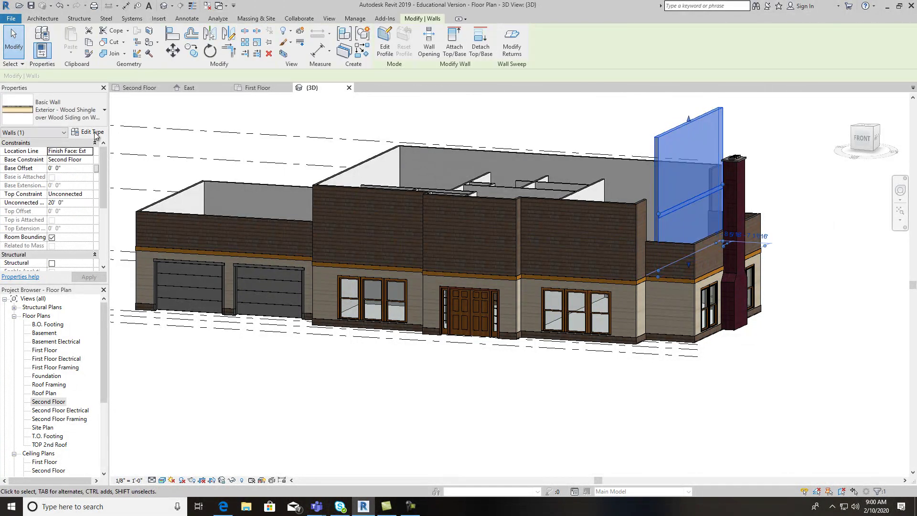
pyautogui.click(92, 132)
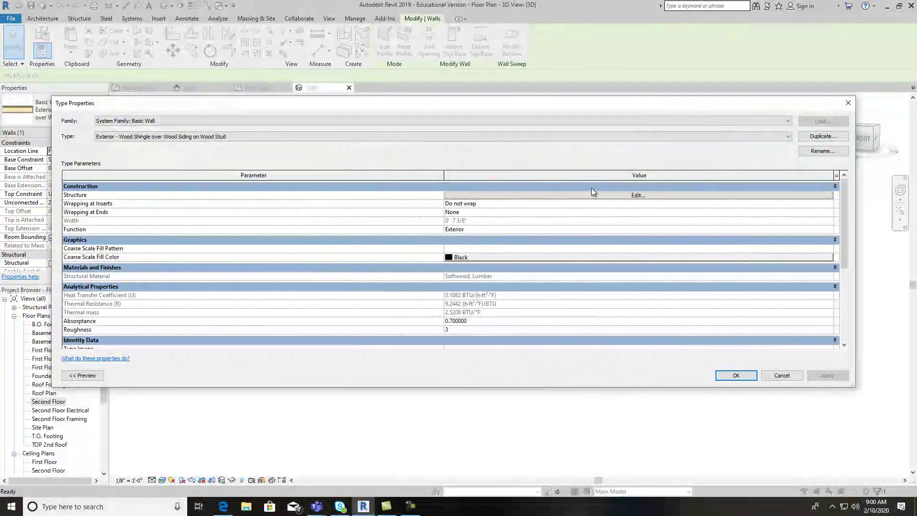
pyautogui.click(599, 194)
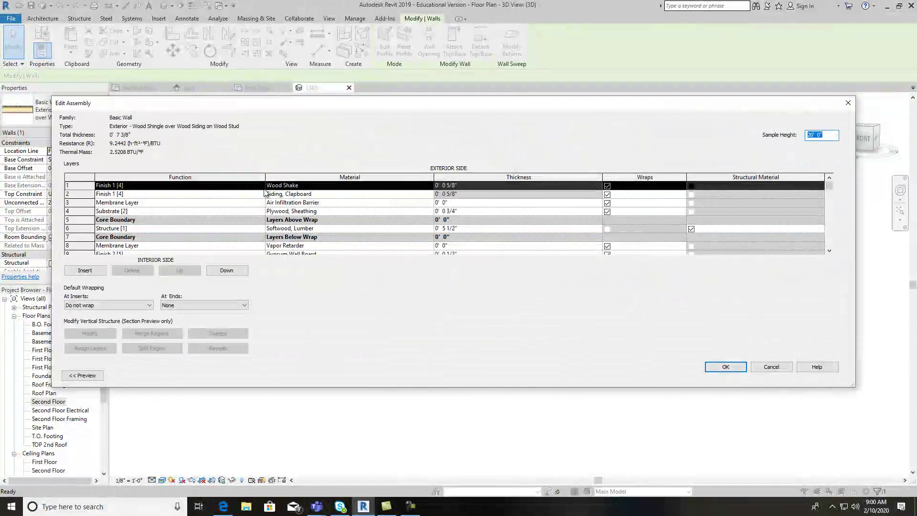
# Step: Show the wall assembly's section preview and inspect the Siding, Clapboard layer around its boundary with the Wood Shake
pyautogui.click(83, 375)
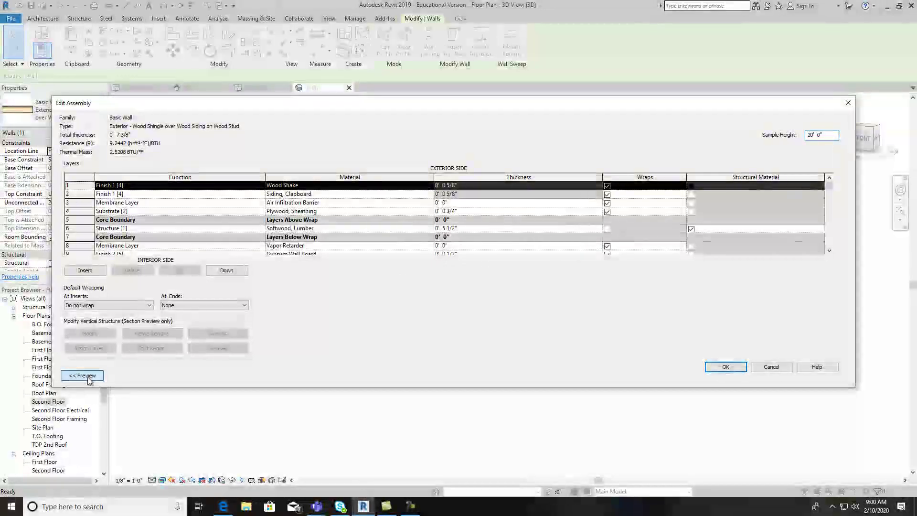
pyautogui.click(171, 377)
pyautogui.click(172, 391)
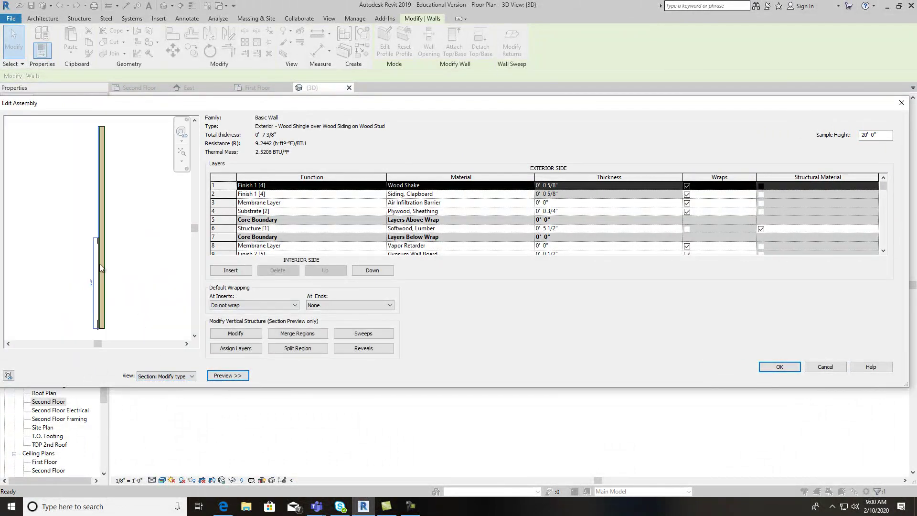
pyautogui.scroll(2, 115, 292)
pyautogui.scroll(3, 138, 272)
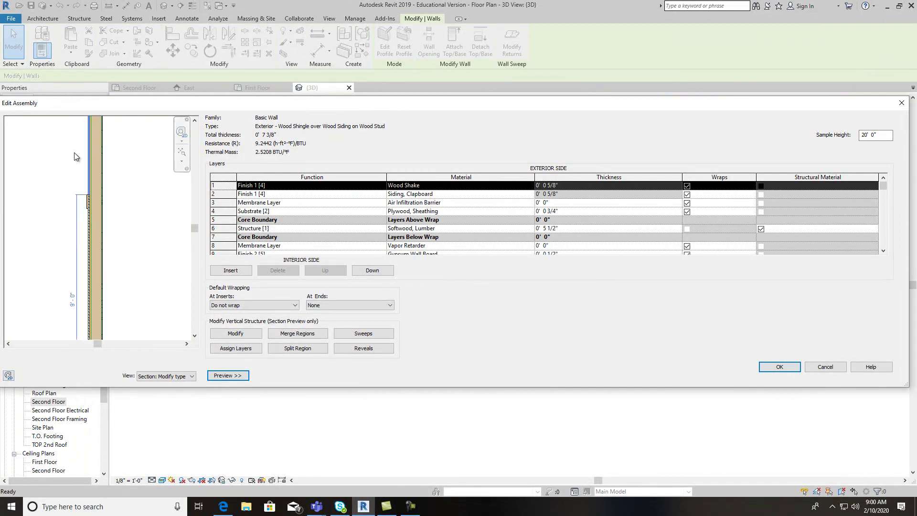
pyautogui.scroll(2, 78, 152)
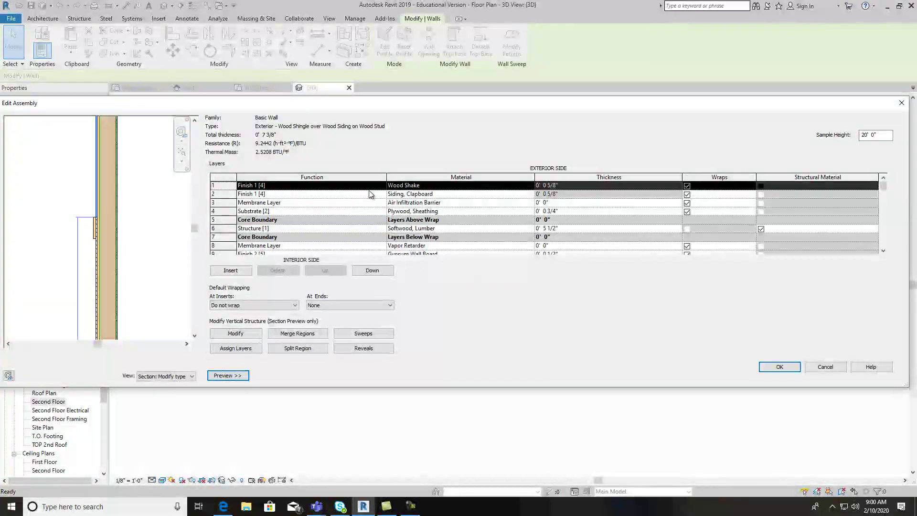
pyautogui.click(299, 195)
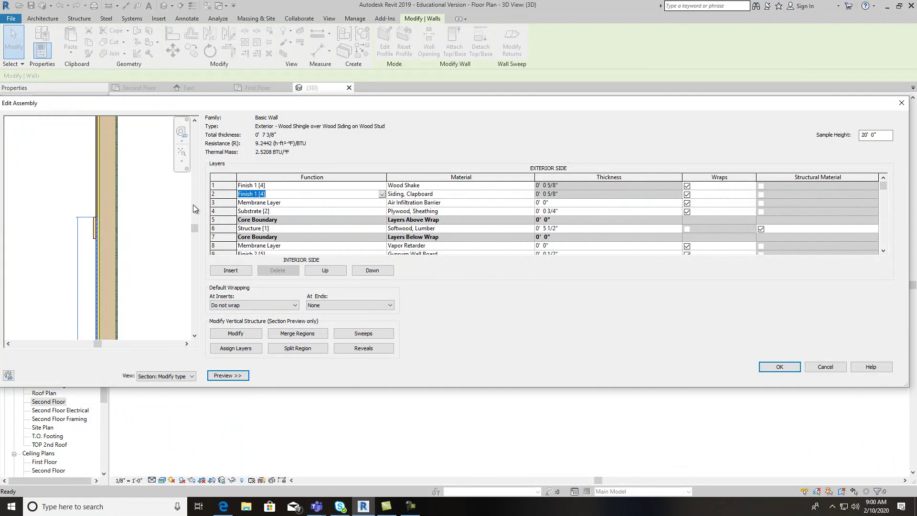
pyautogui.click(218, 194)
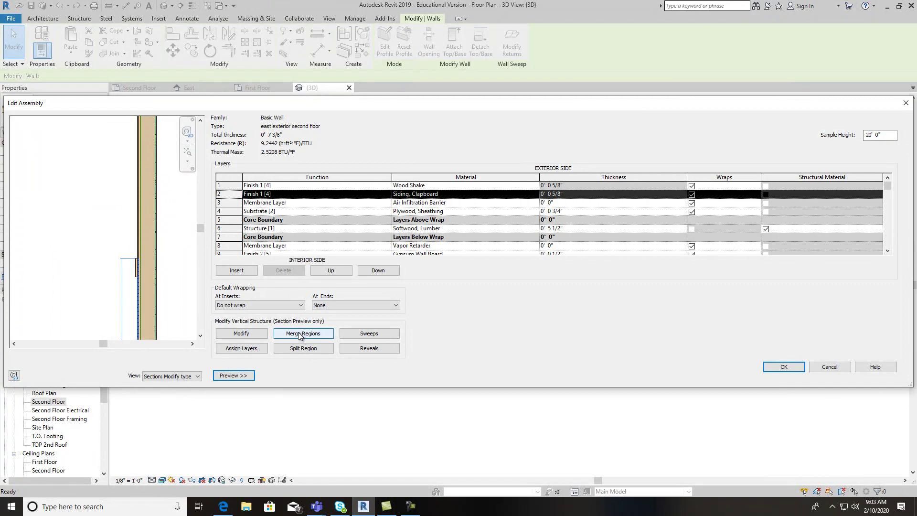
# Step: Merge the Wood Shake and Siding, Clapboard regions in the section preview and delete the Siding, Clapboard layer
pyautogui.click(263, 334)
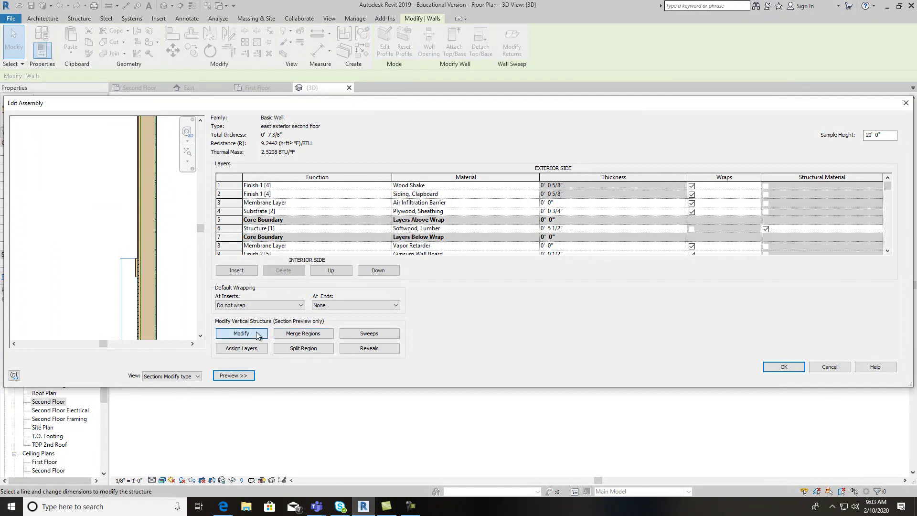
pyautogui.click(308, 334)
pyautogui.scroll(5, 136, 273)
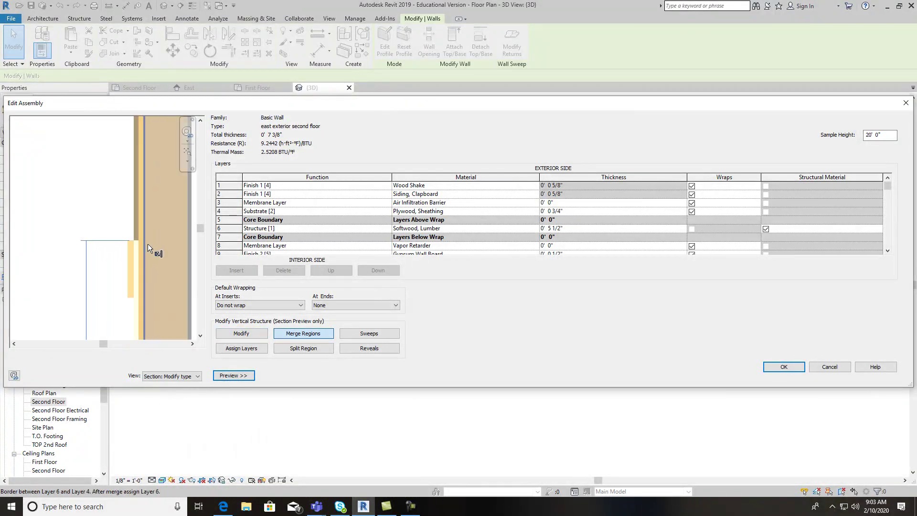
pyautogui.click(125, 237)
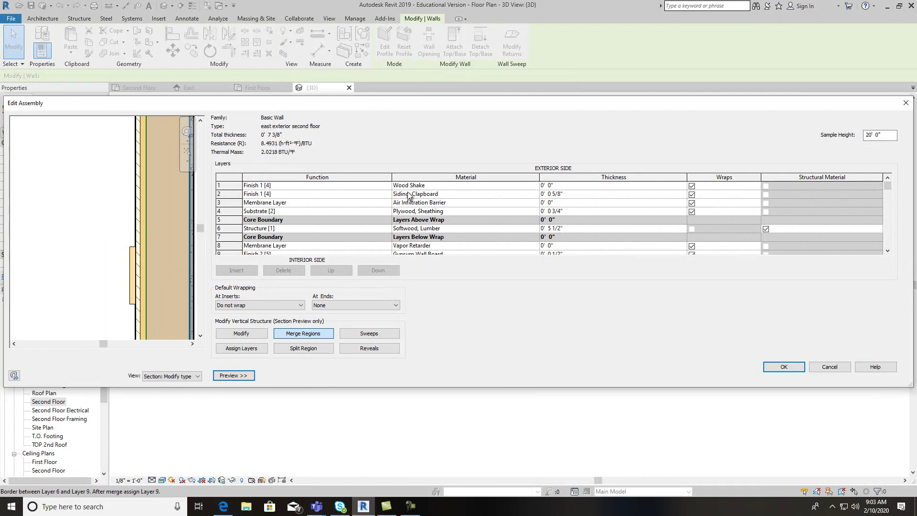
pyautogui.click(221, 193)
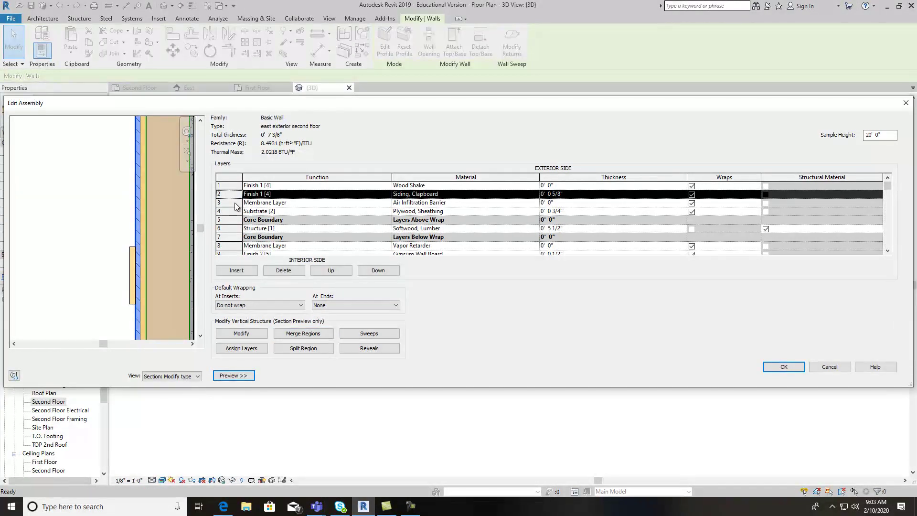
pyautogui.click(283, 270)
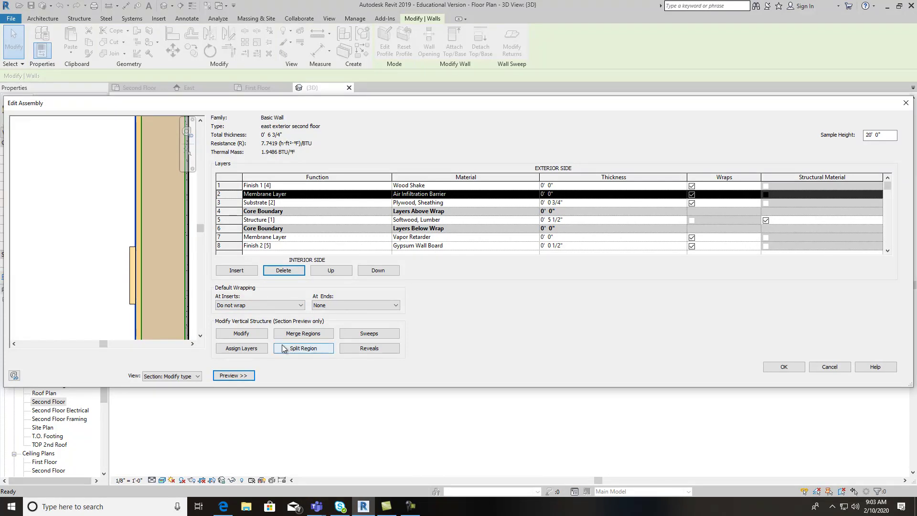
# Step: Delete the Pine and Wood Shake wall sweeps from the east exterior second floor wall type
pyautogui.click(377, 334)
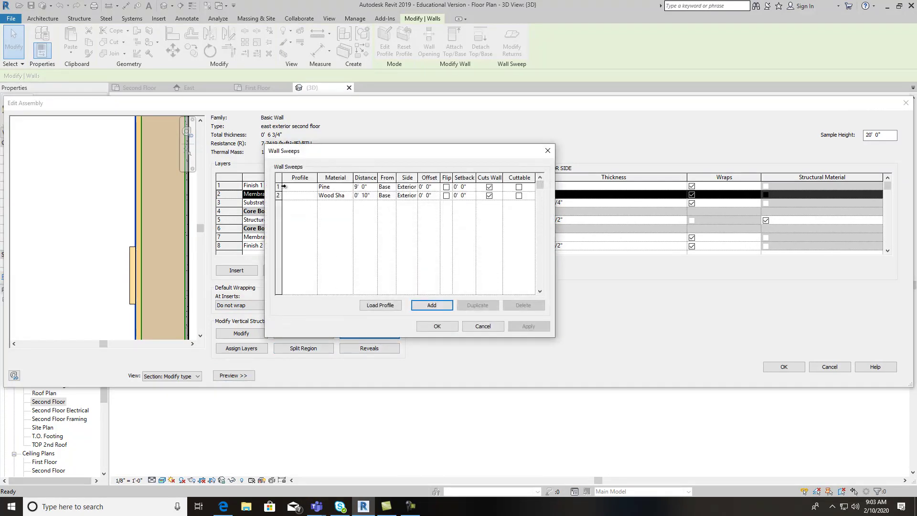
pyautogui.click(278, 187)
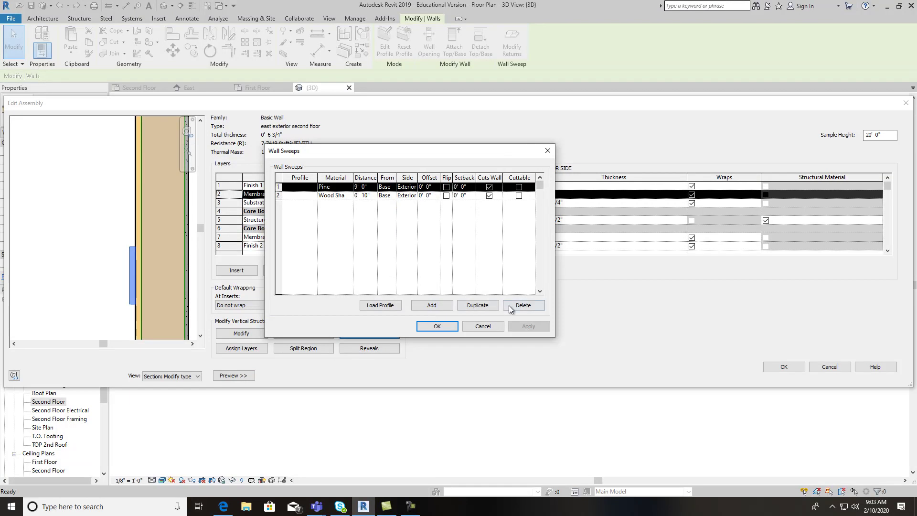
pyautogui.click(522, 305)
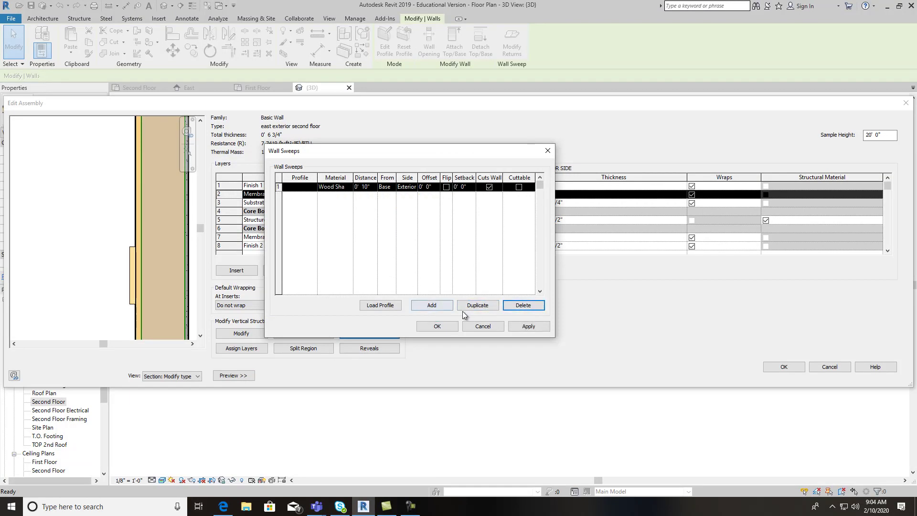
pyautogui.click(517, 305)
pyautogui.click(530, 324)
pyautogui.click(443, 326)
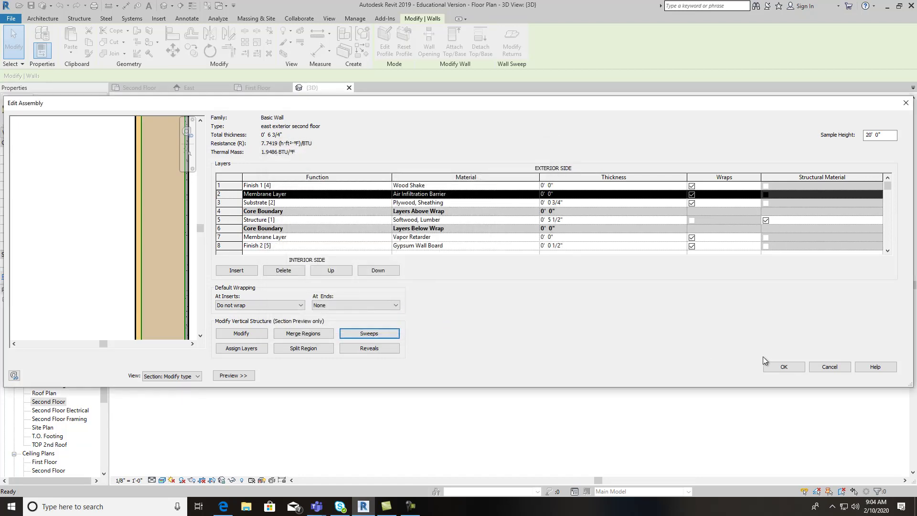
# Step: Delete the Air Infiltration Barrier layer, set the Wood Shake layer's thickness to 5/8", and accept the wall type changes
pyautogui.click(784, 367)
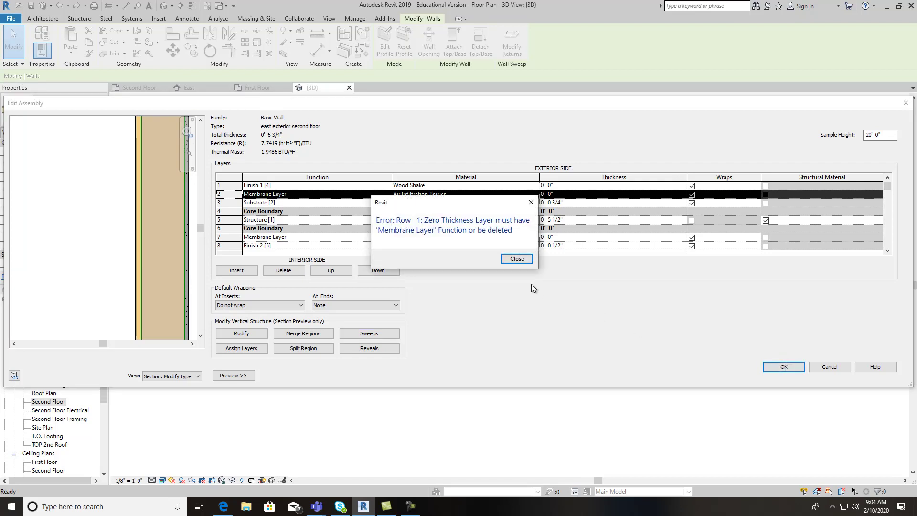
pyautogui.click(516, 259)
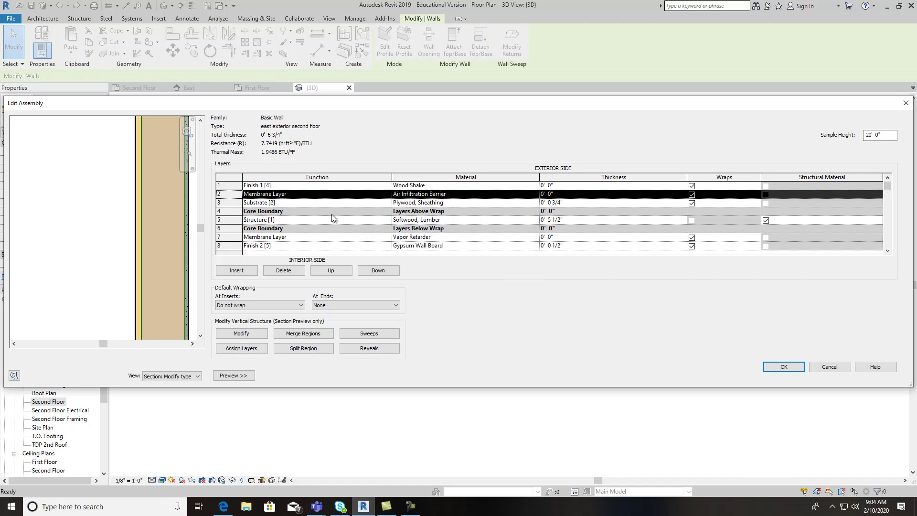
pyautogui.press('Delete')
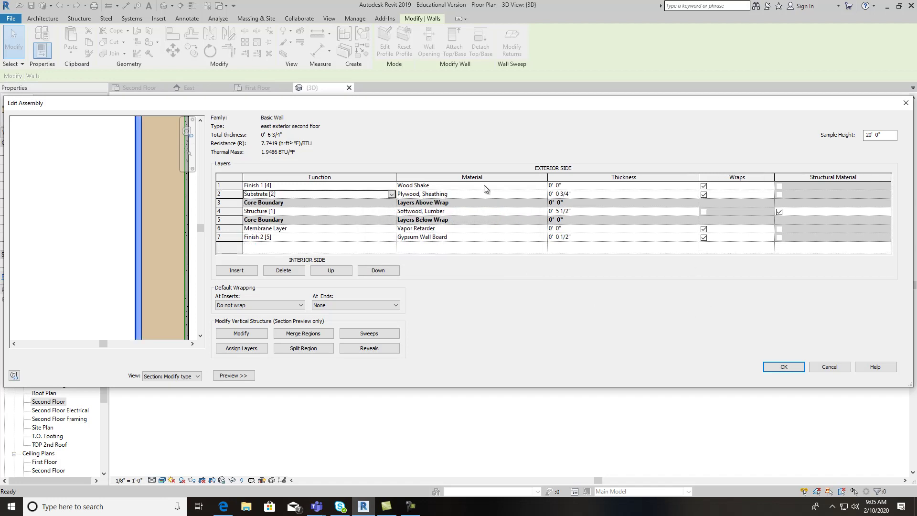
pyautogui.click(560, 187)
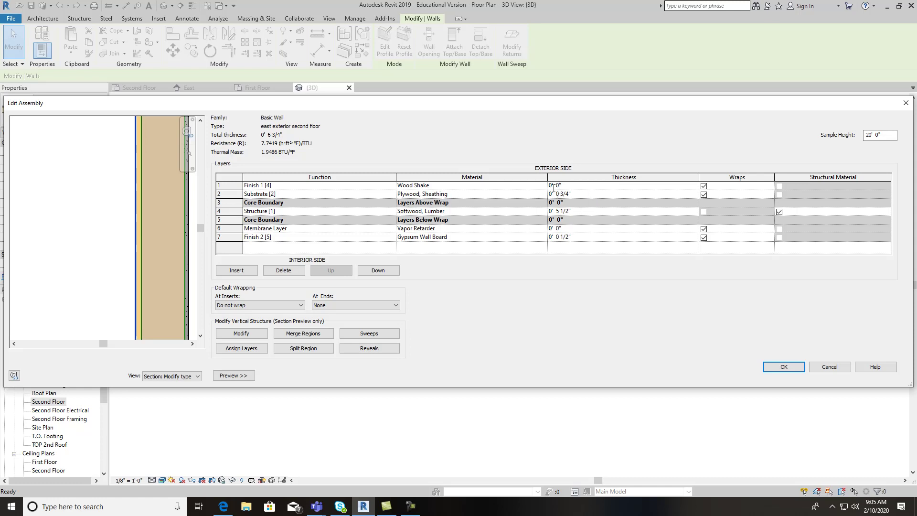
pyautogui.write('5/8')
pyautogui.click(783, 368)
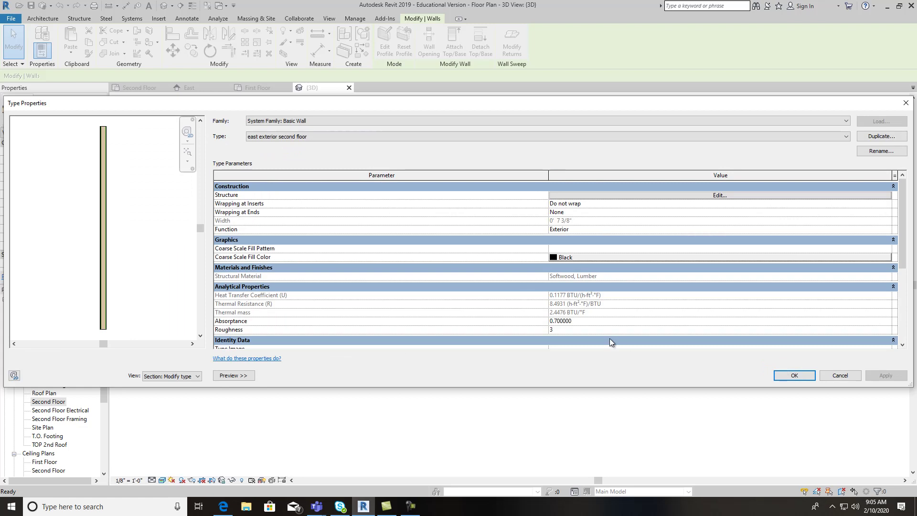
pyautogui.click(790, 375)
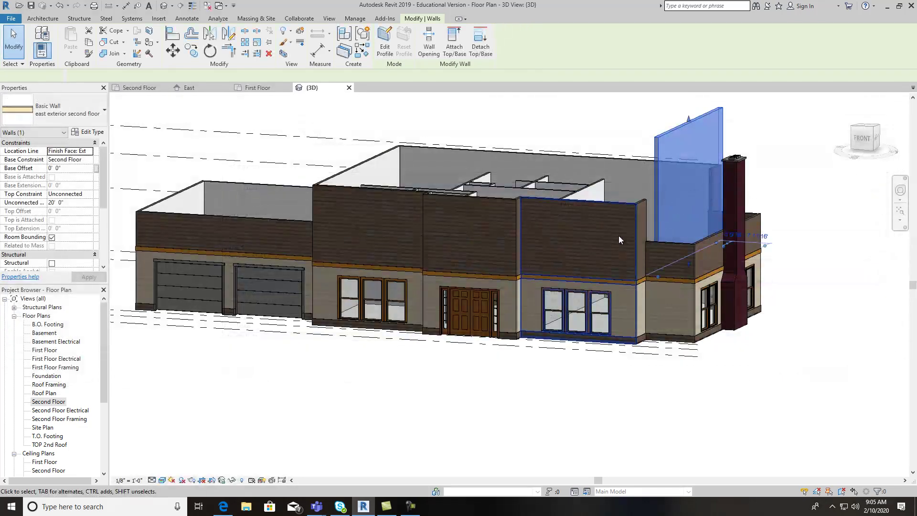
# Step: In the Second Floor plan, align the tall wall's interior face with the interior face of the exterior wall south of the bay
pyautogui.click(767, 124)
pyautogui.click(862, 140)
pyautogui.moveTo(855, 141); pyautogui.dragTo(798, 152)
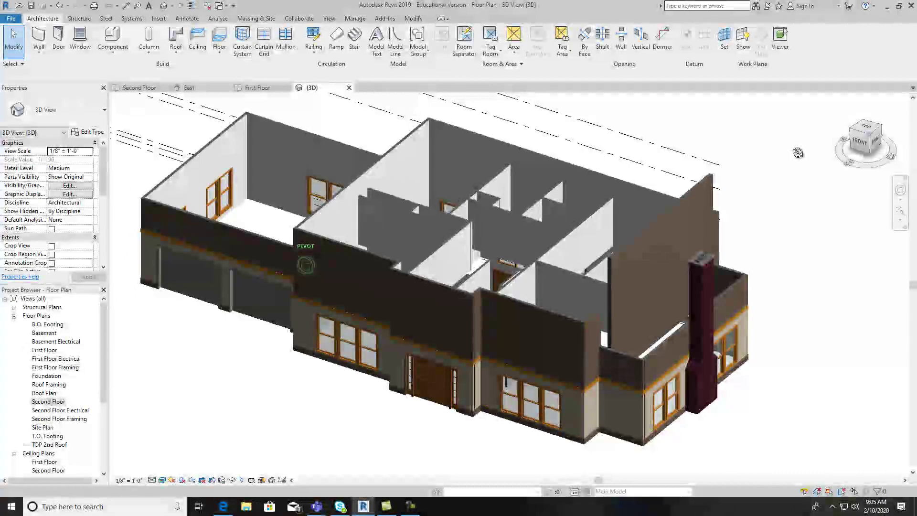
pyautogui.doubleClick(48, 401)
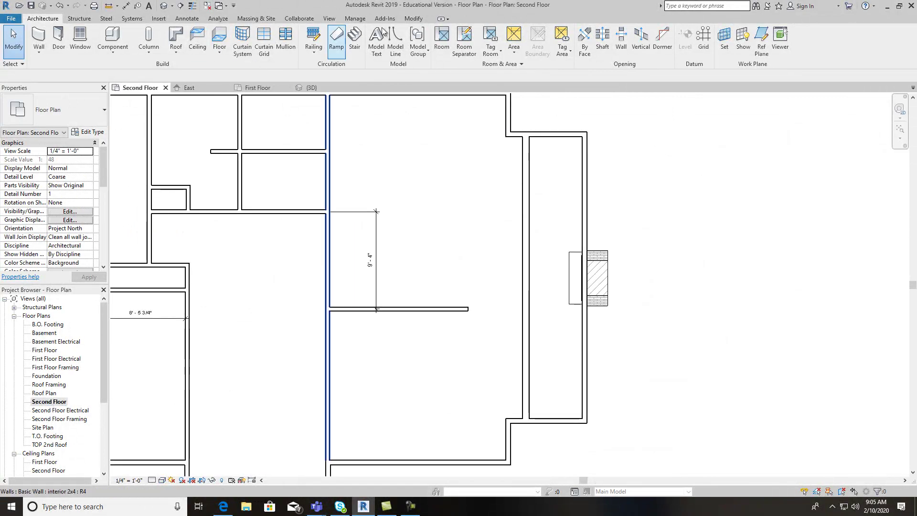
pyautogui.click(413, 18)
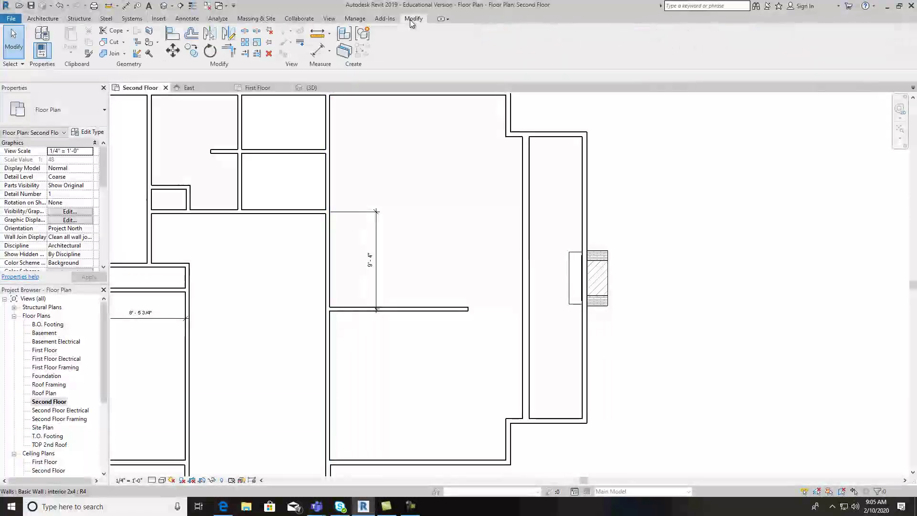
pyautogui.click(173, 33)
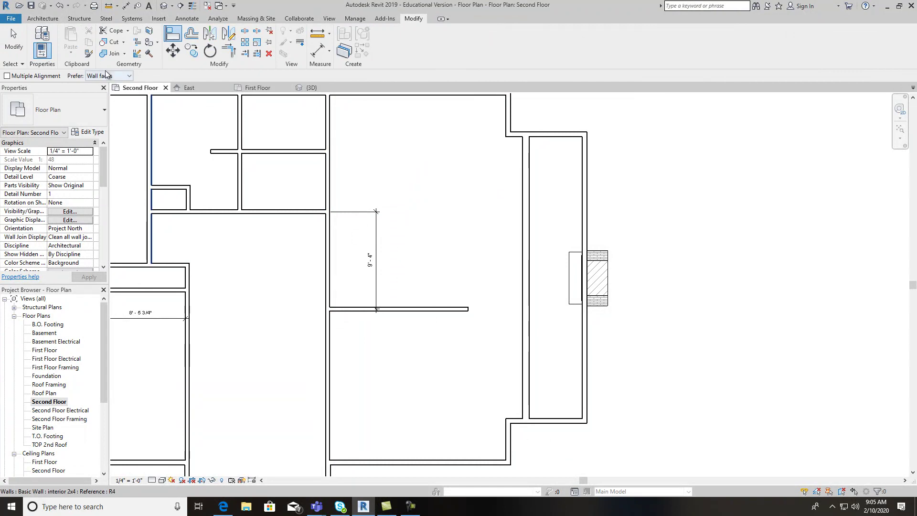
pyautogui.scroll(3, 526, 442)
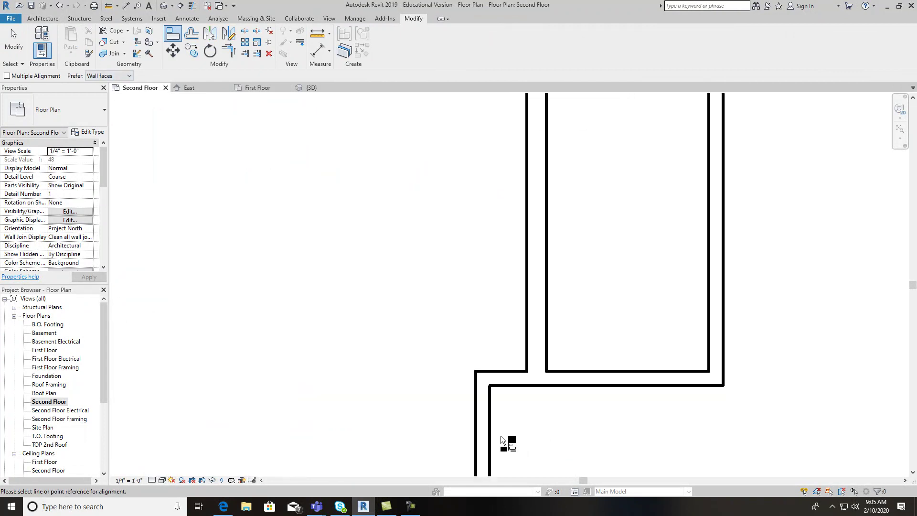
pyautogui.click(473, 408)
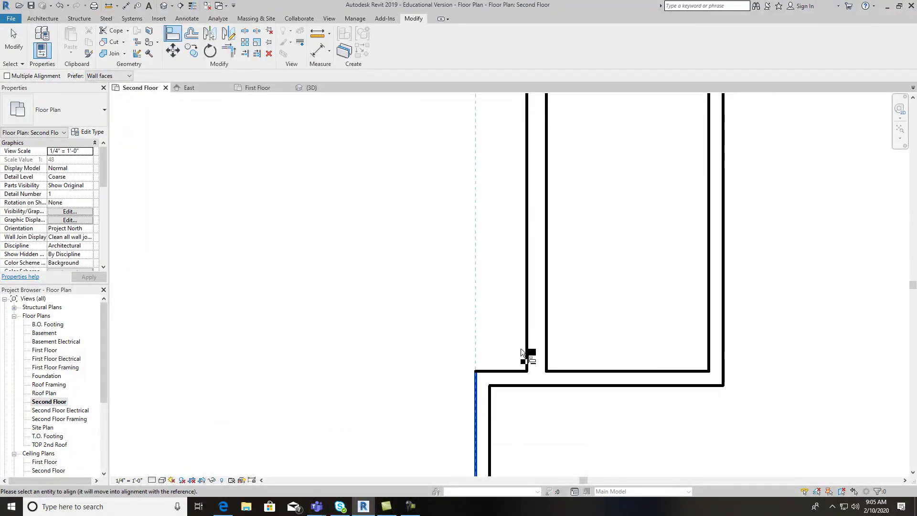
pyautogui.click(524, 343)
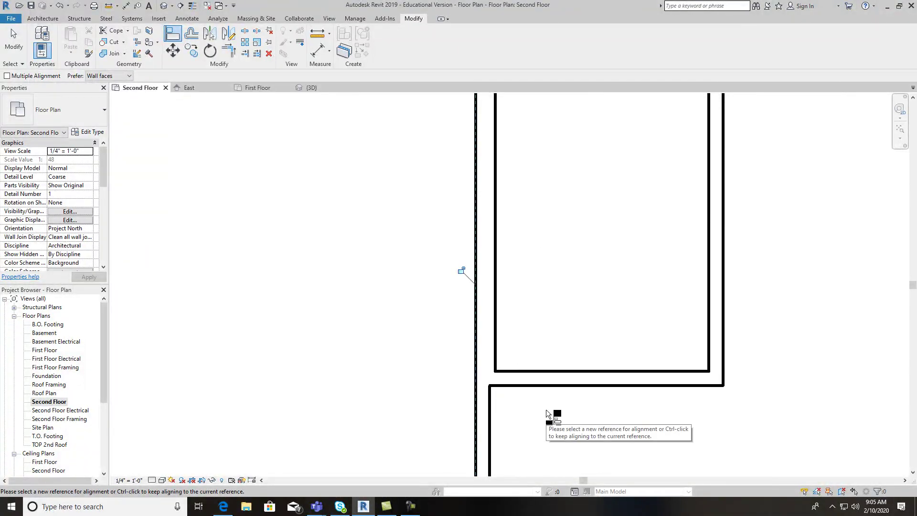
# Step: Inspect how the aligned wall meets the neighbouring exterior walls at both ends of the bay, in plan and in 3D
pyautogui.scroll(-1, 546, 409)
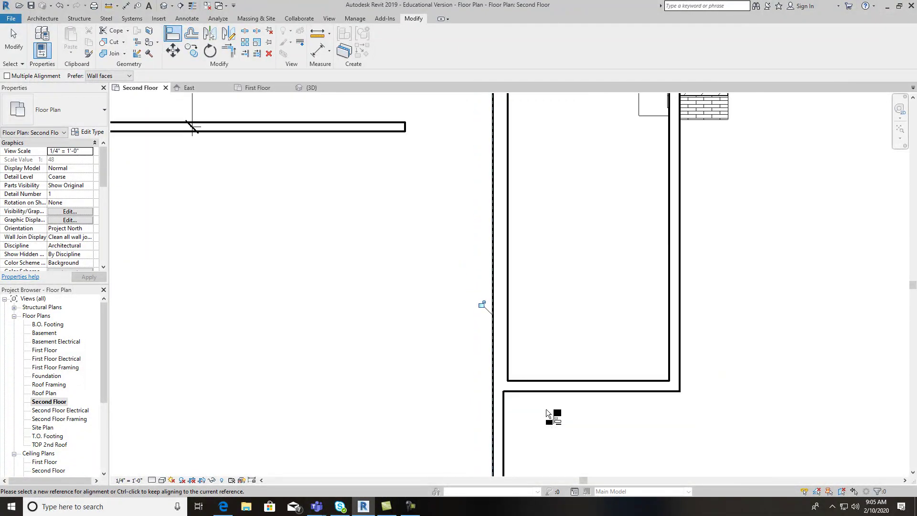
pyautogui.scroll(-2, 537, 411)
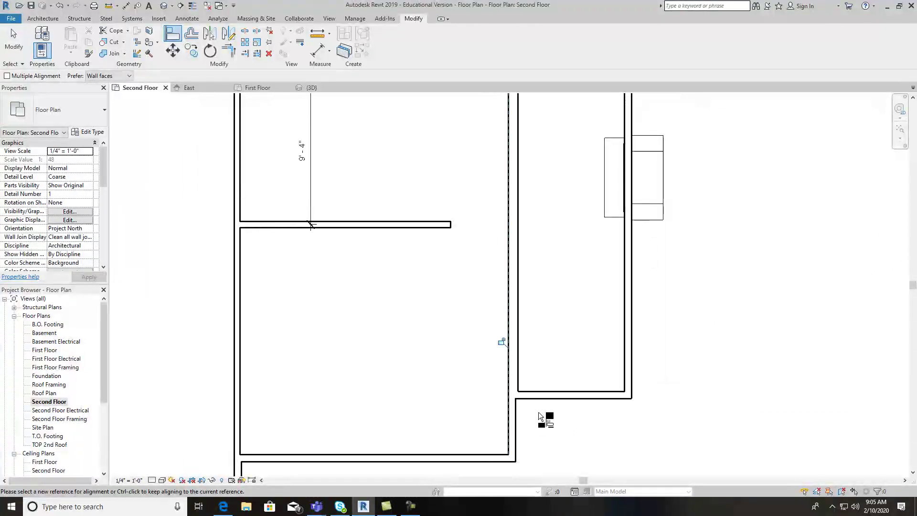
pyautogui.scroll(-1, 538, 411)
pyautogui.moveTo(549, 153); pyautogui.dragTo(502, 252, button='middle')
pyautogui.scroll(3, 499, 239)
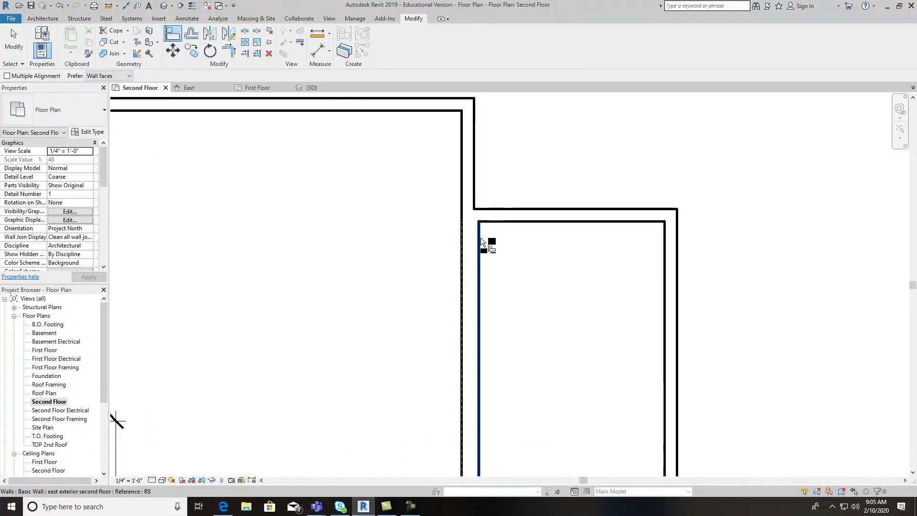
pyautogui.click(163, 5)
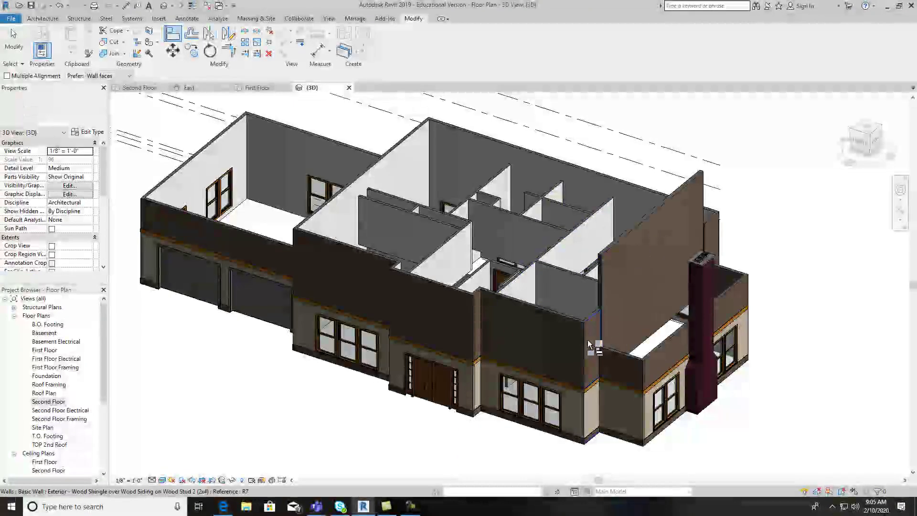
pyautogui.scroll(5, 597, 343)
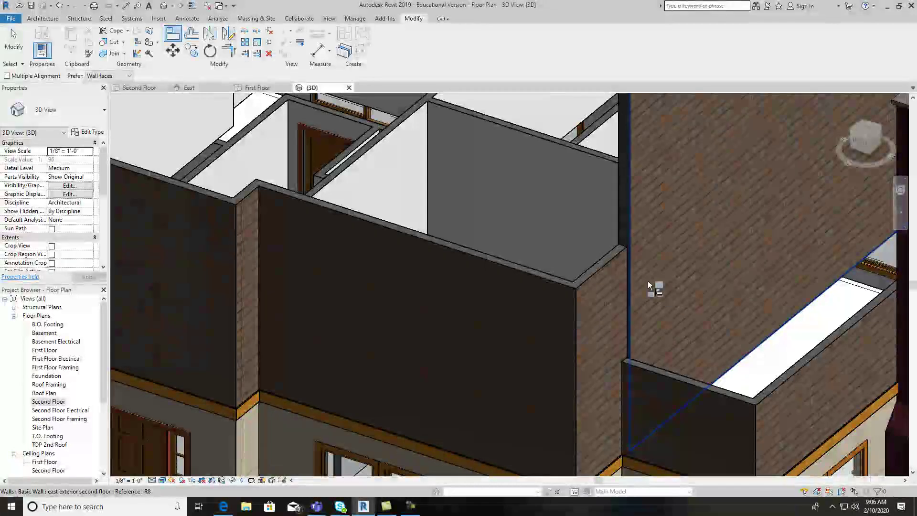
pyautogui.press('Escape')
# Step: Examine the layer structure of the short exterior wall adjoining the tall wall and close its type without changes
pyautogui.click(616, 260)
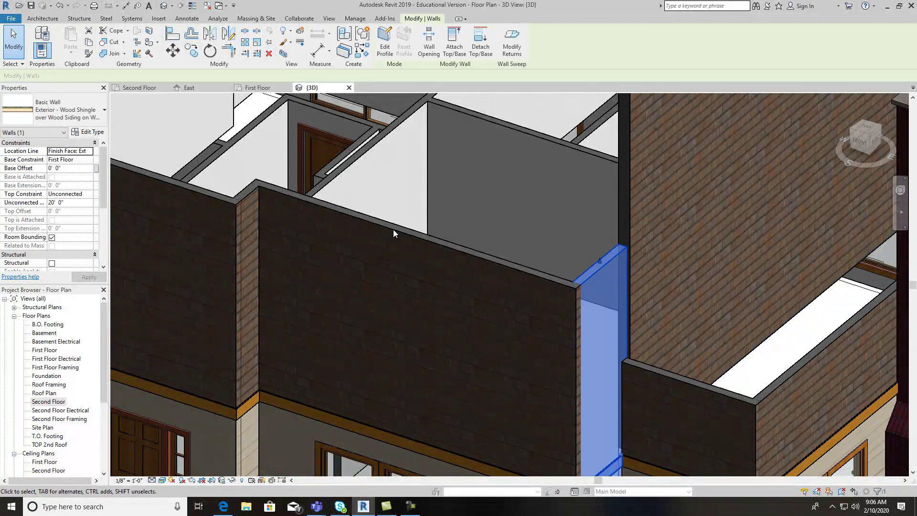
pyautogui.click(88, 132)
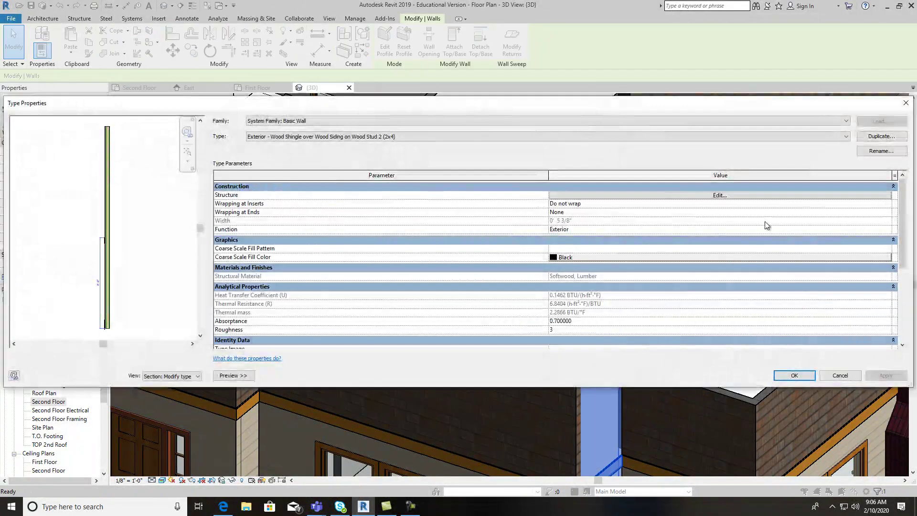
pyautogui.click(734, 195)
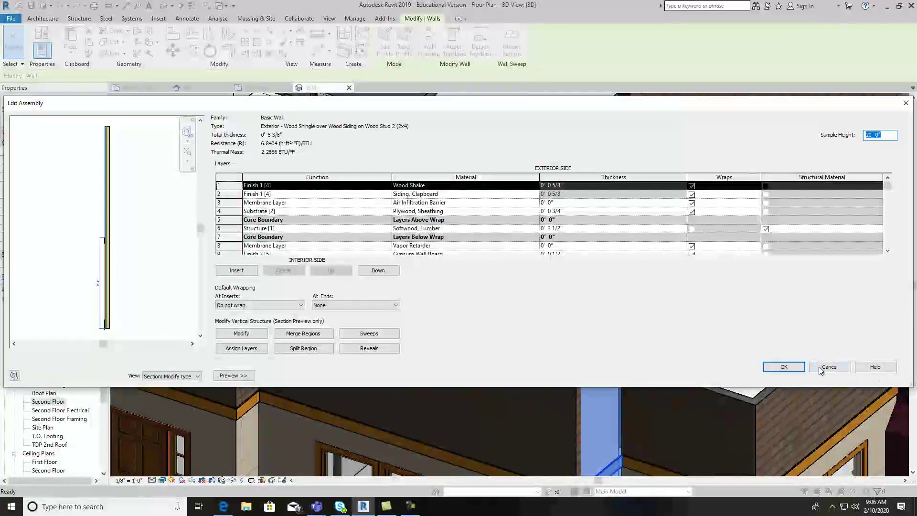
pyautogui.click(783, 366)
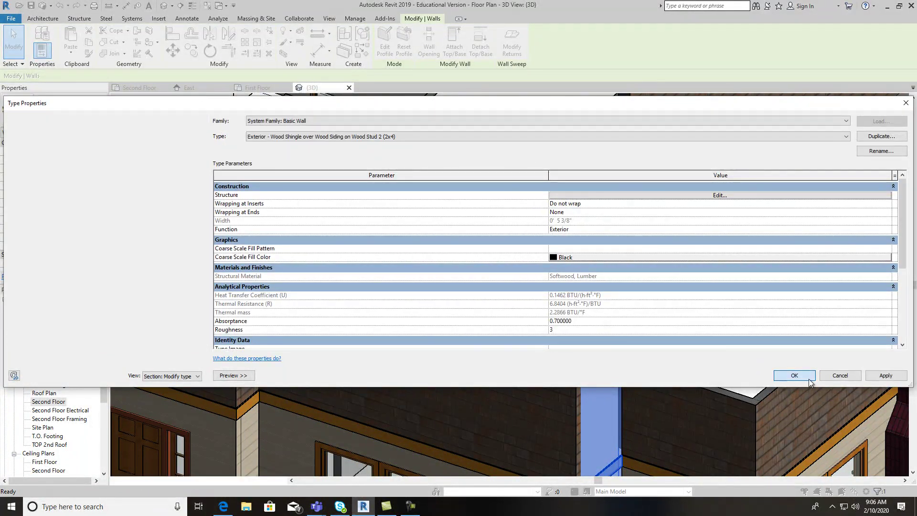
pyautogui.click(789, 374)
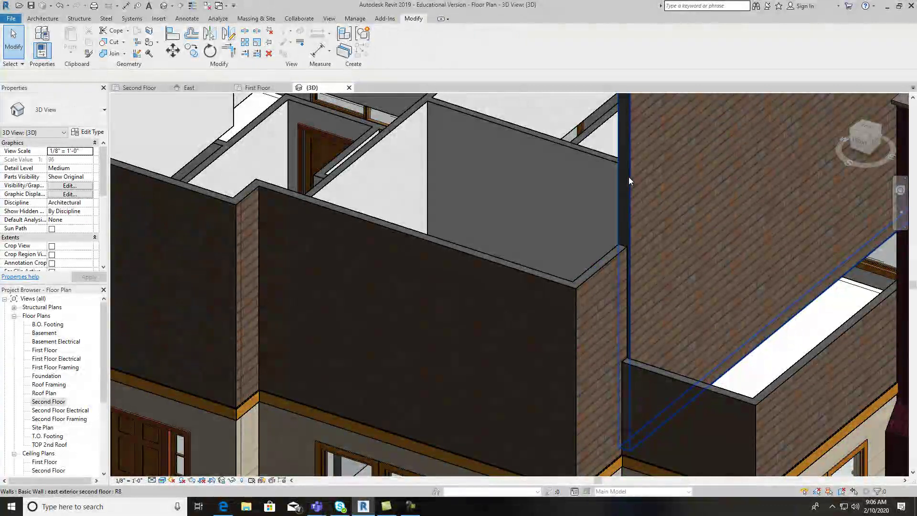
# Step: In the tall wall's east exterior second floor type, reduce the Softwood, Lumber structure layer to 3 1/2" and accept the type changes
pyautogui.click(628, 177)
pyautogui.click(89, 131)
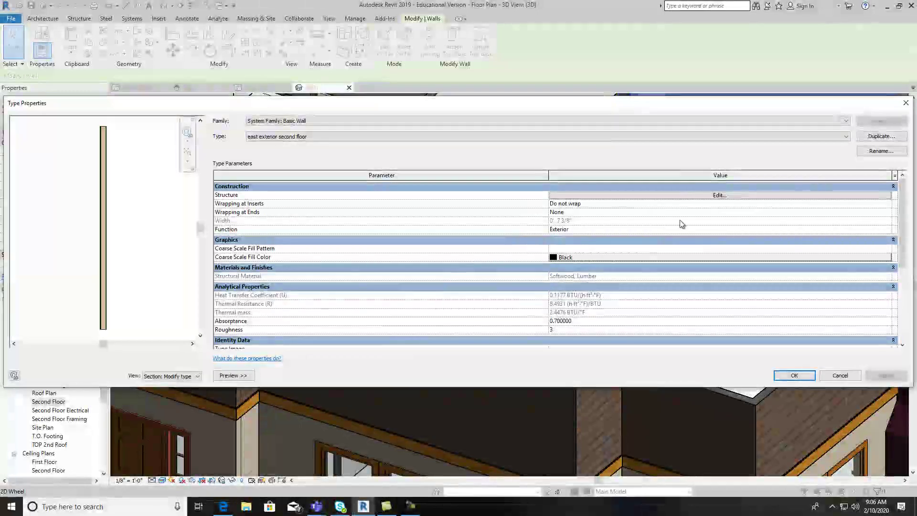
pyautogui.click(712, 196)
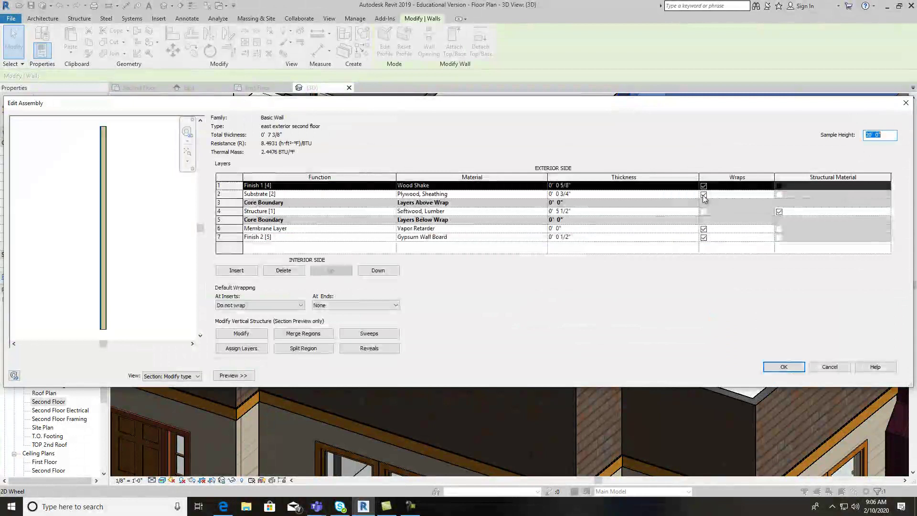
pyautogui.click(561, 213)
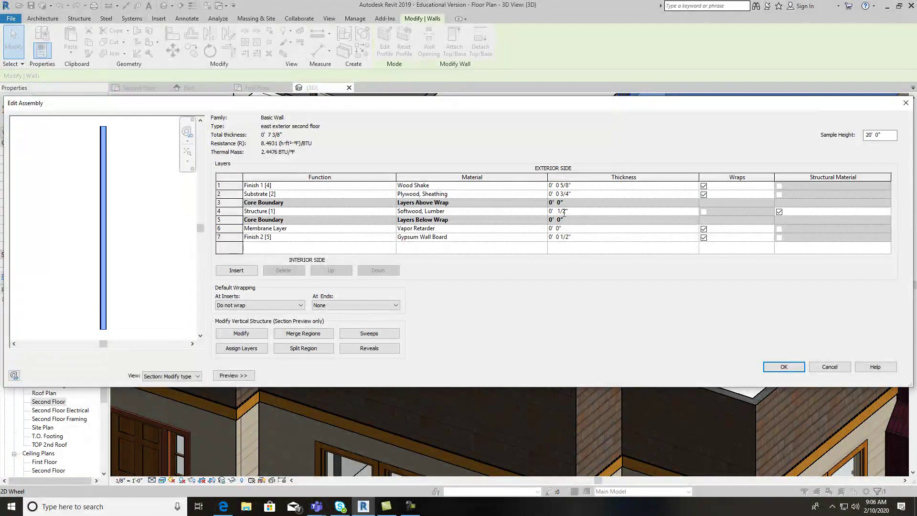
pyautogui.click(783, 366)
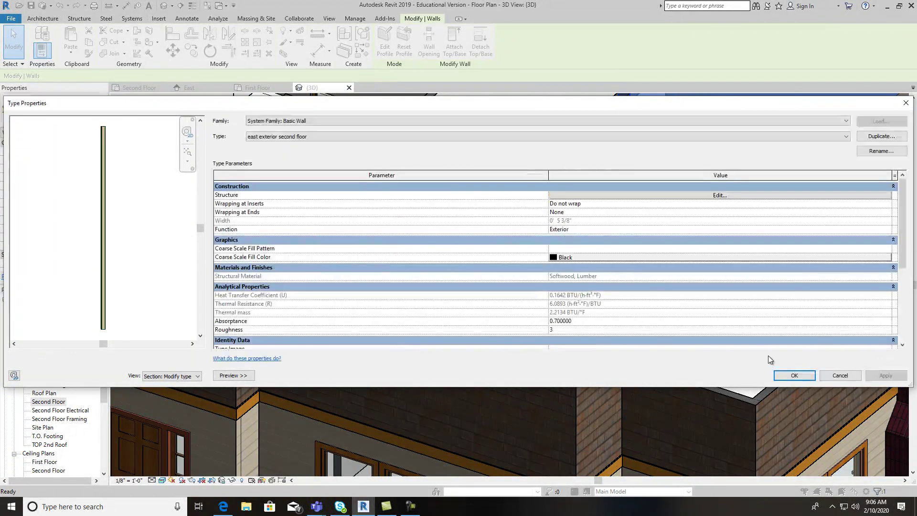
pyautogui.click(883, 375)
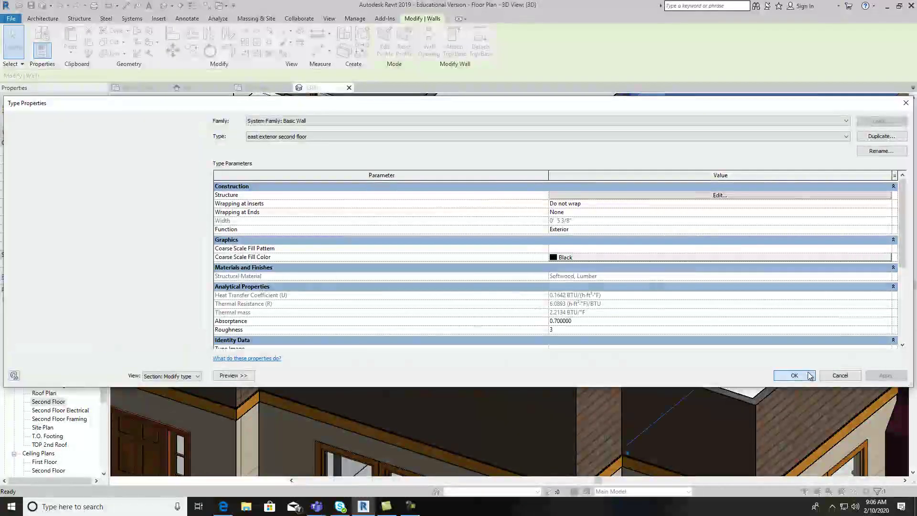
pyautogui.click(794, 374)
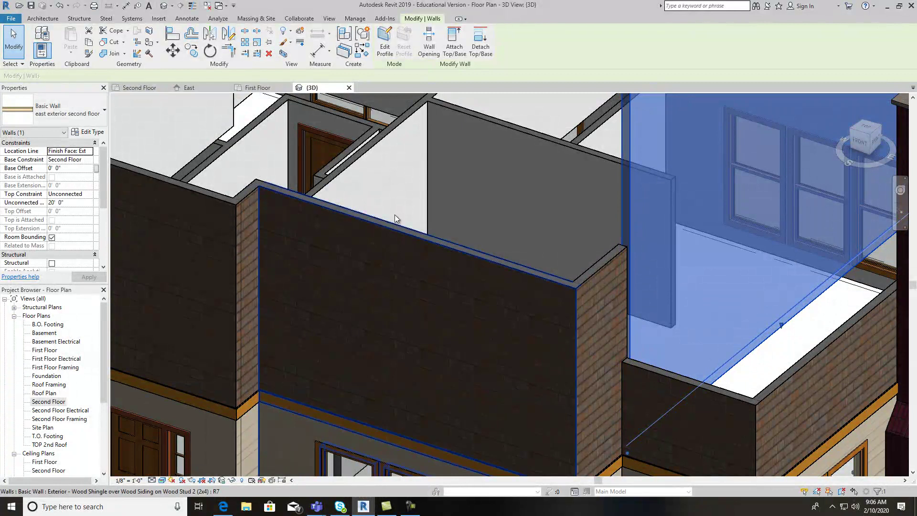
# Step: In the Second Floor plan, align the tall wall's interior face with the interior face of the exterior wall north of the bay
pyautogui.scroll(-5, 385, 196)
pyautogui.press('Escape')
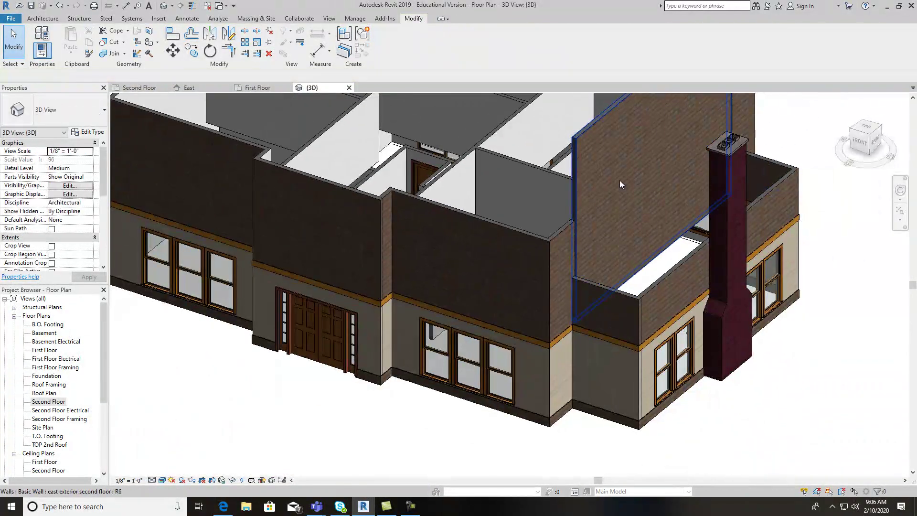
pyautogui.scroll(5, 586, 208)
pyautogui.scroll(5, 586, 229)
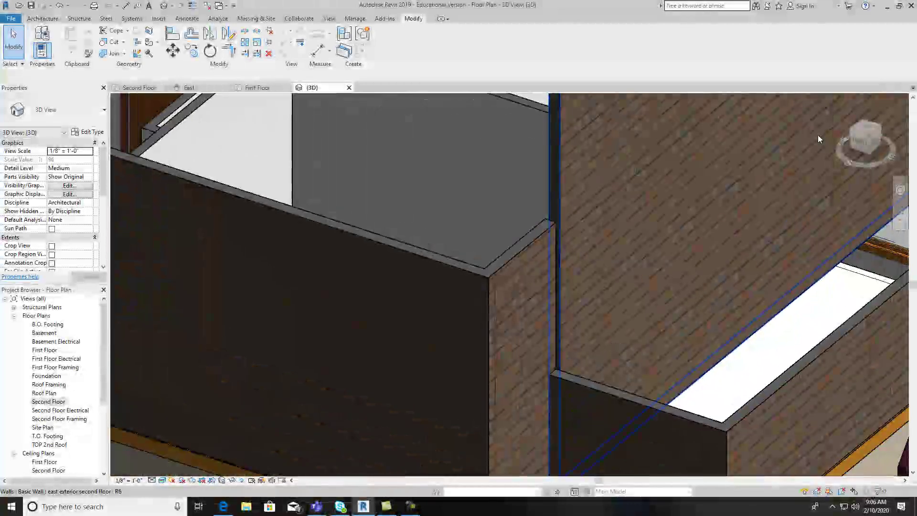
pyautogui.click(859, 148)
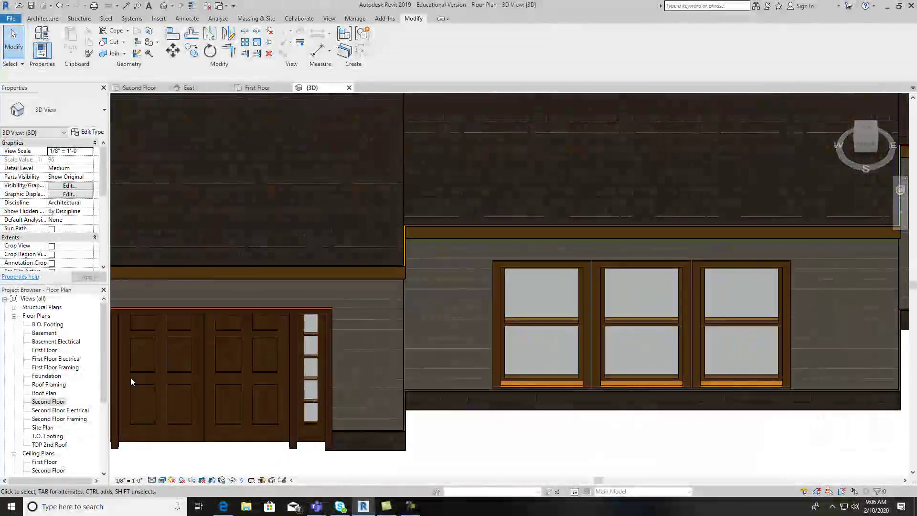
pyautogui.doubleClick(49, 401)
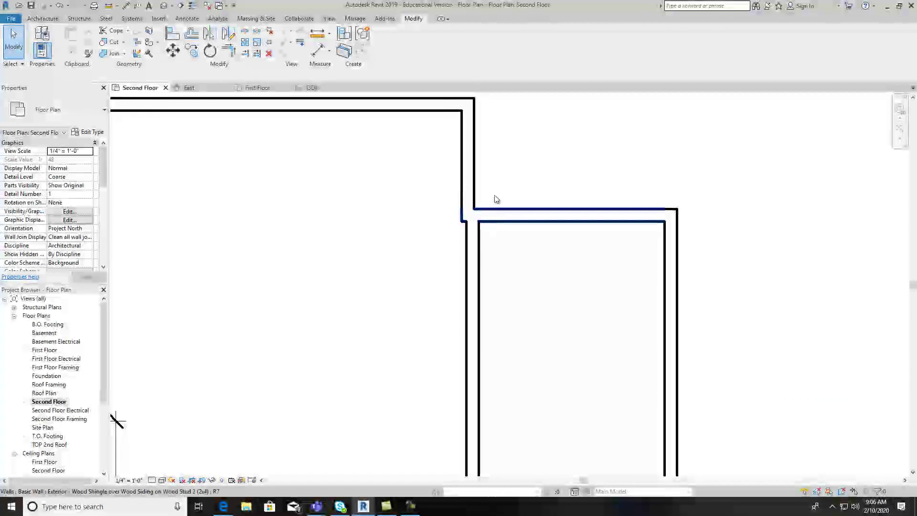
pyautogui.click(173, 33)
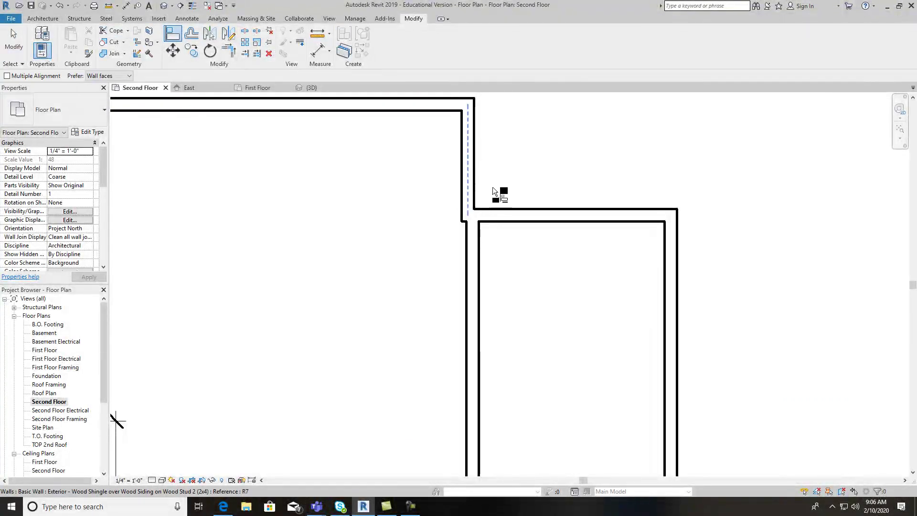
pyautogui.click(462, 187)
pyautogui.click(472, 229)
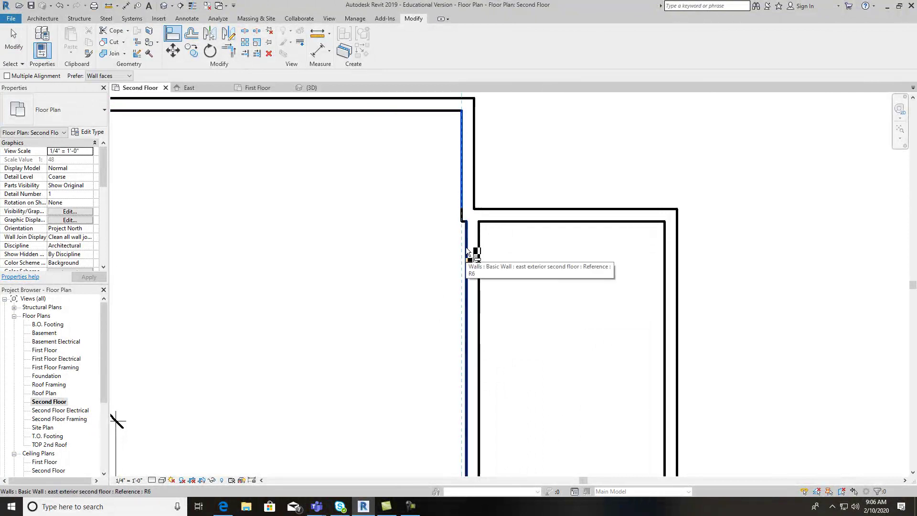
# Step: Inspect the aligned tall wall in 3D and compare its height with the building levels in the East elevation
pyautogui.click(164, 7)
pyautogui.scroll(-4, 482, 274)
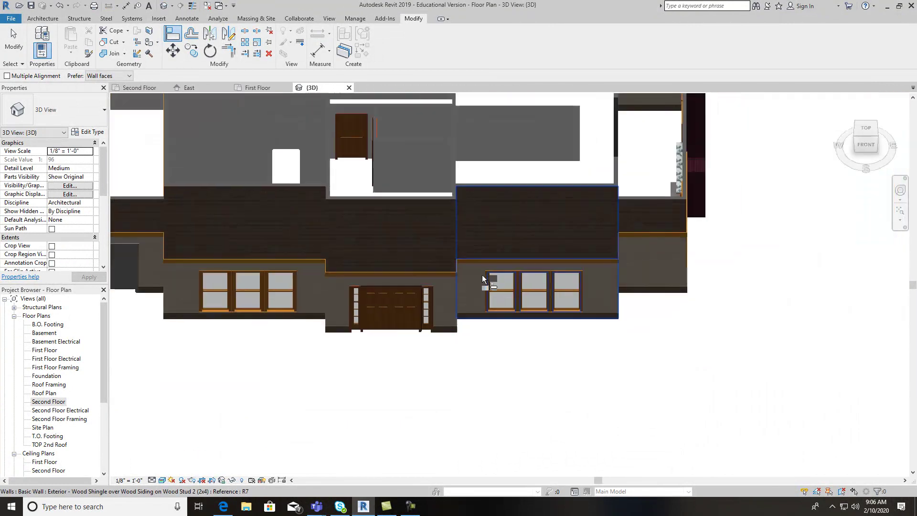
pyautogui.moveTo(798, 123)
pyautogui.keyDown('shift'); pyautogui.mouseDown(button='middle')
pyautogui.moveTo(812, 126)
pyautogui.moveTo(789, 116)
pyautogui.mouseUp(button='middle'); pyautogui.keyUp('shift')
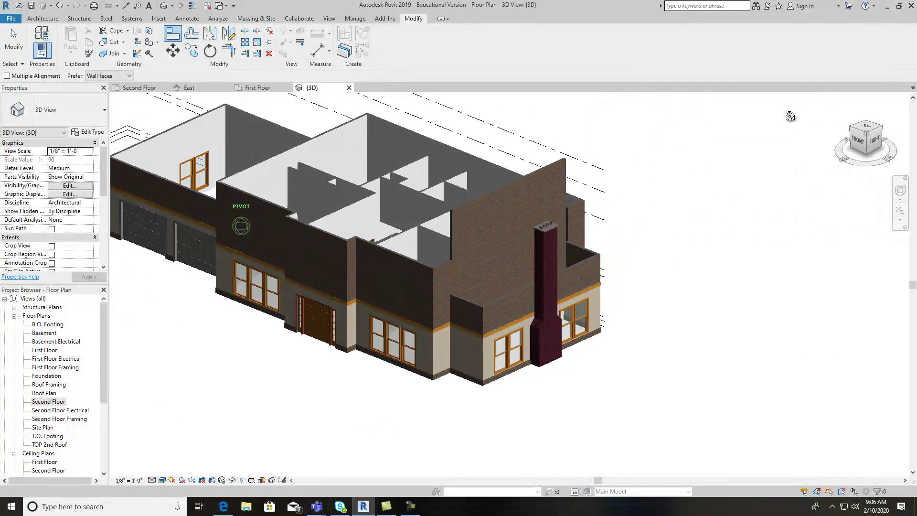
pyautogui.scroll(6, 493, 291)
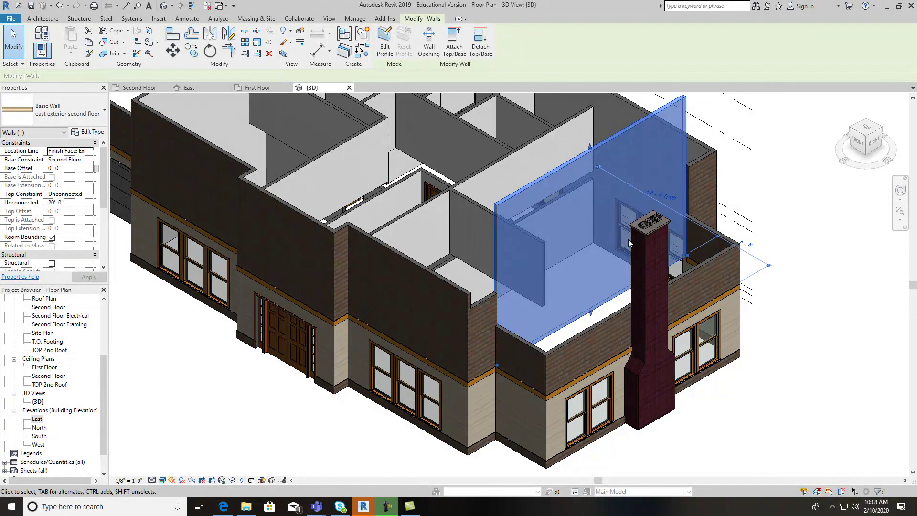
pyautogui.scroll(-1, 628, 239)
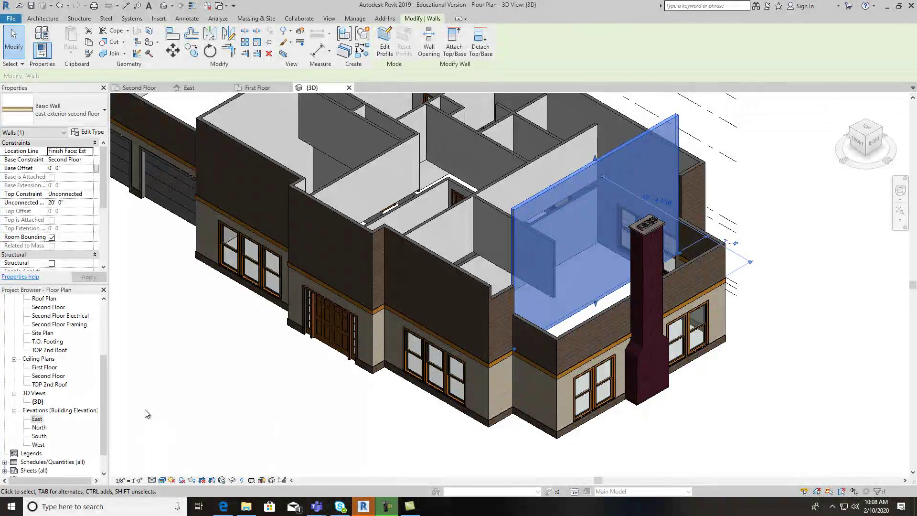
pyautogui.doubleClick(37, 419)
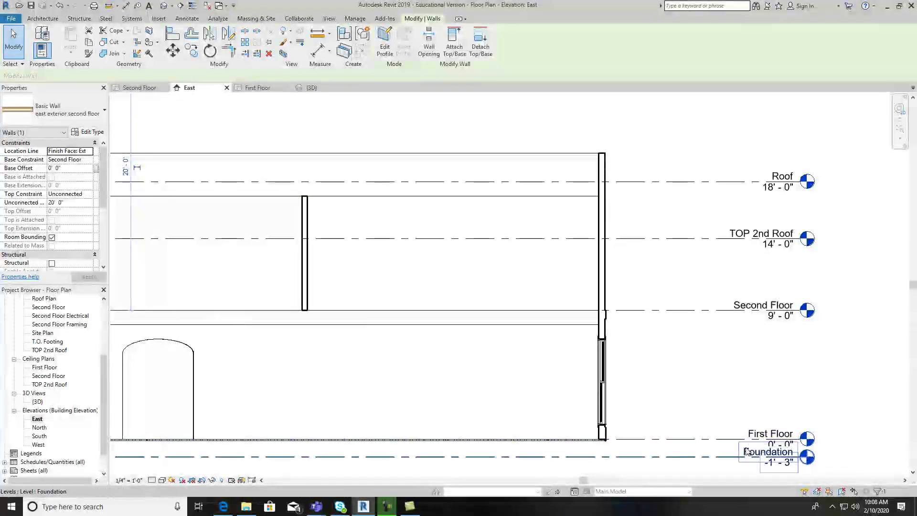
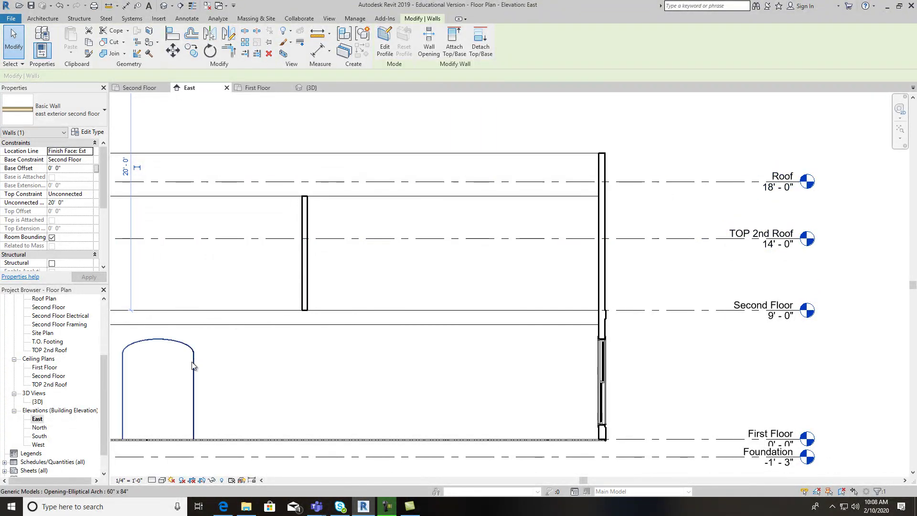
# Step: Open the Second Floor ceiling plan and save the project at the reminder
pyautogui.doubleClick(53, 376)
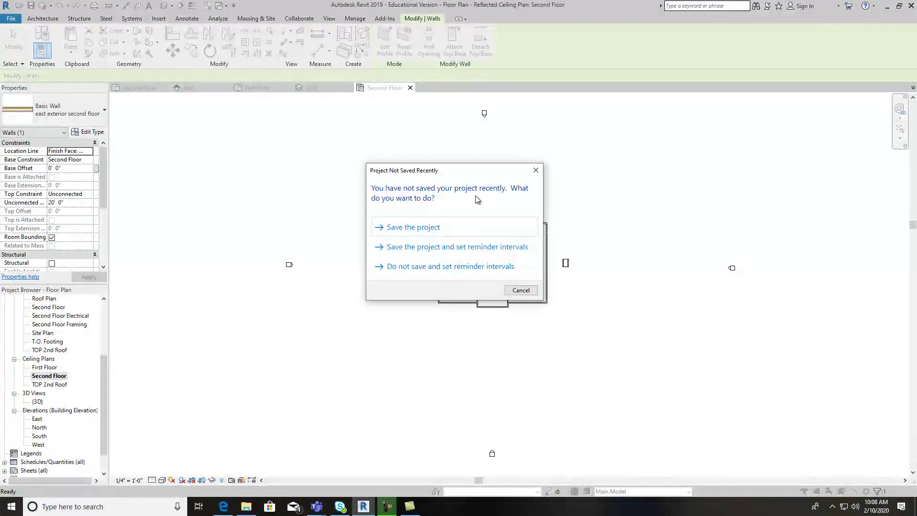
pyautogui.click(453, 231)
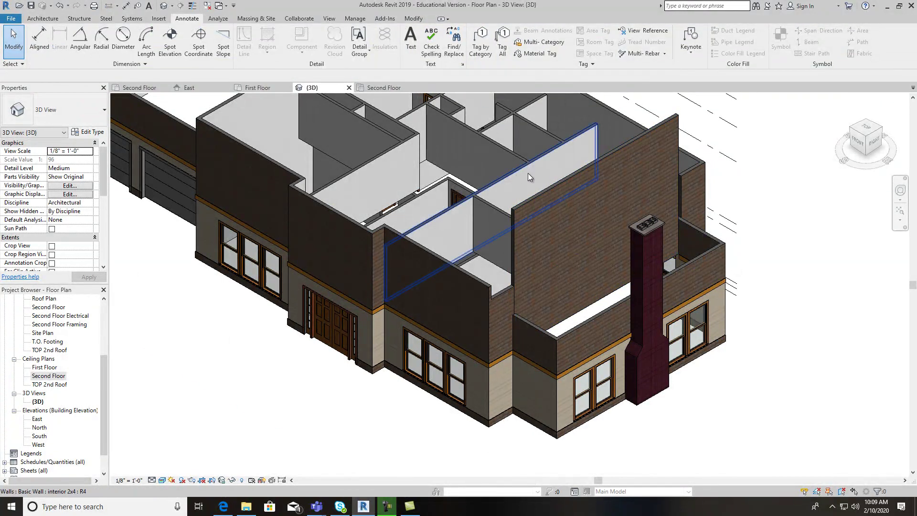
# Step: Set the tall wall's Top Constraint to Up to level: Roof and deselect the wall
pyautogui.click(554, 190)
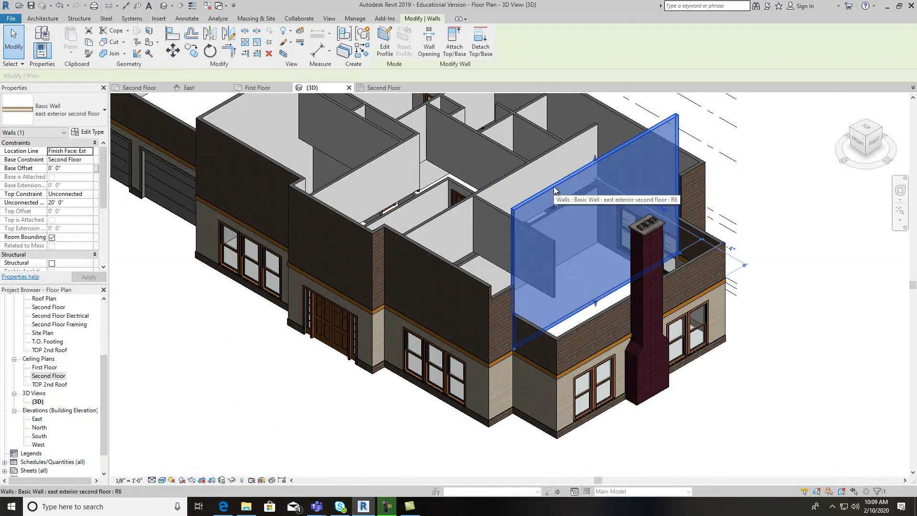
pyautogui.click(88, 194)
pyautogui.moveTo(115, 218); pyautogui.dragTo(116, 228)
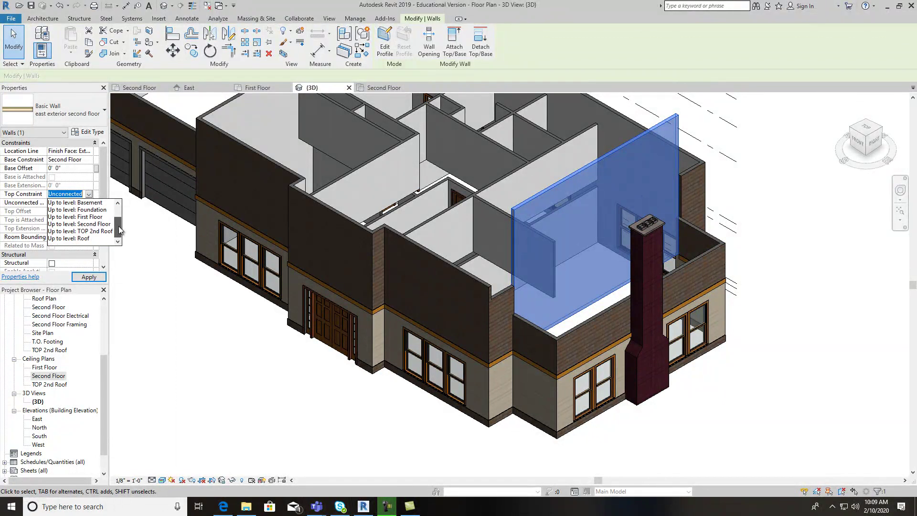
pyautogui.click(89, 277)
pyautogui.click(779, 144)
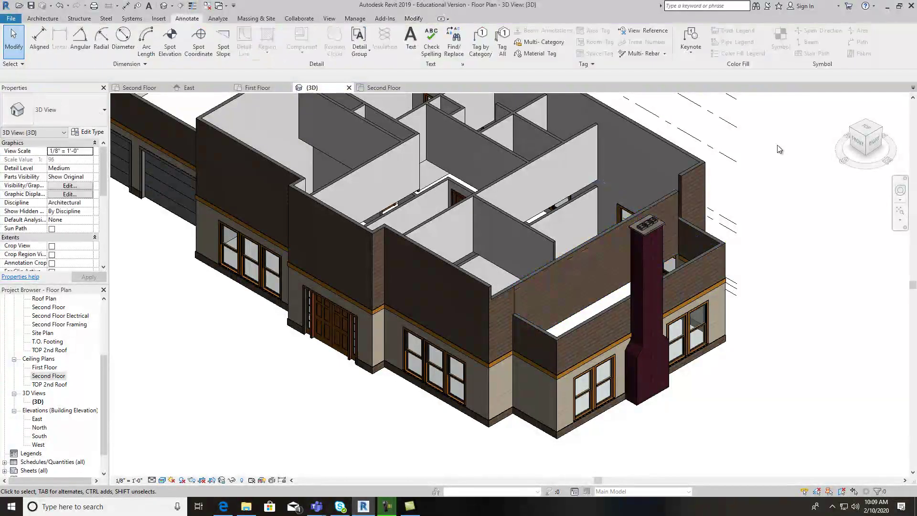
# Step: Examine in 3D and in the Second Floor plan how the fireplace-side wall's end and top meet the adjoining exterior walls
pyautogui.scroll(3, 687, 198)
pyautogui.moveTo(861, 140); pyautogui.dragTo(128, 141)
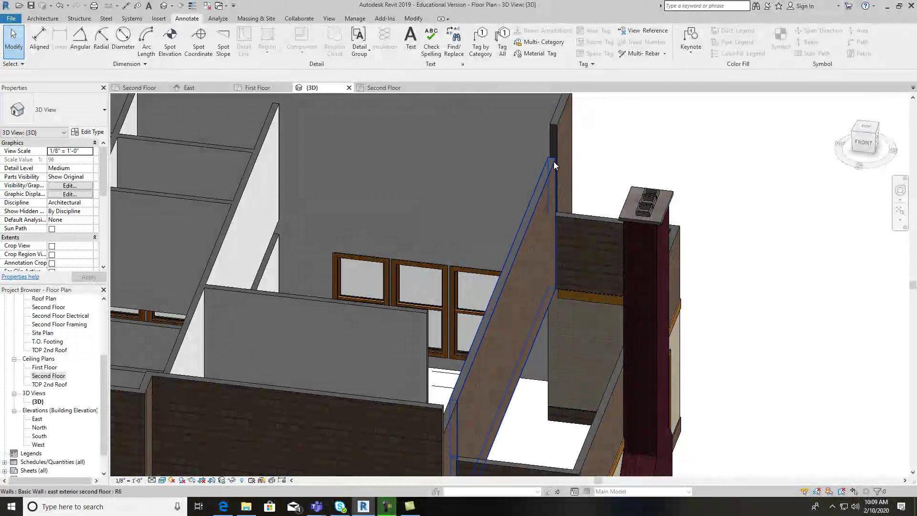
pyautogui.doubleClick(48, 307)
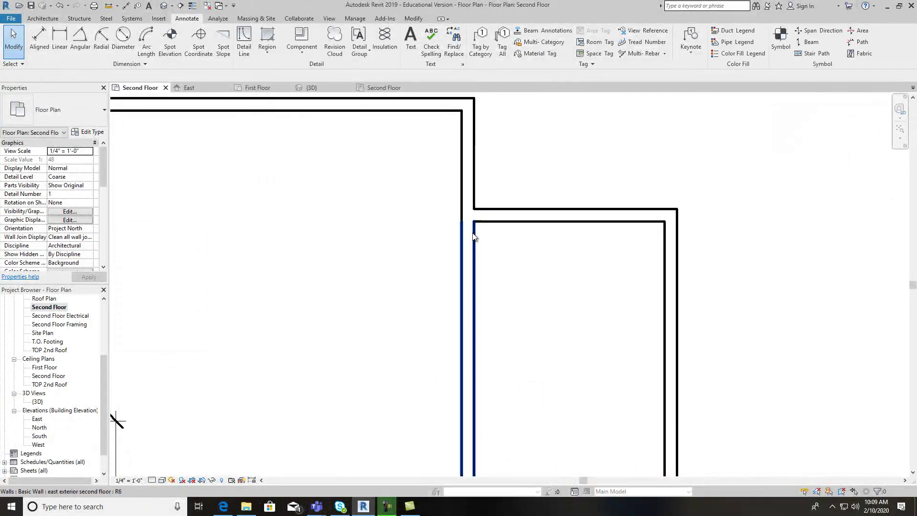
pyautogui.click(163, 6)
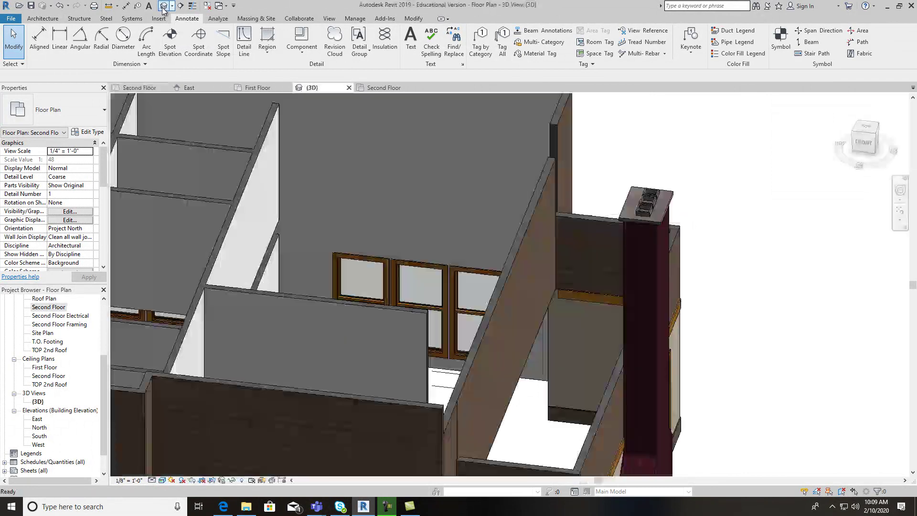
pyautogui.scroll(6, 556, 153)
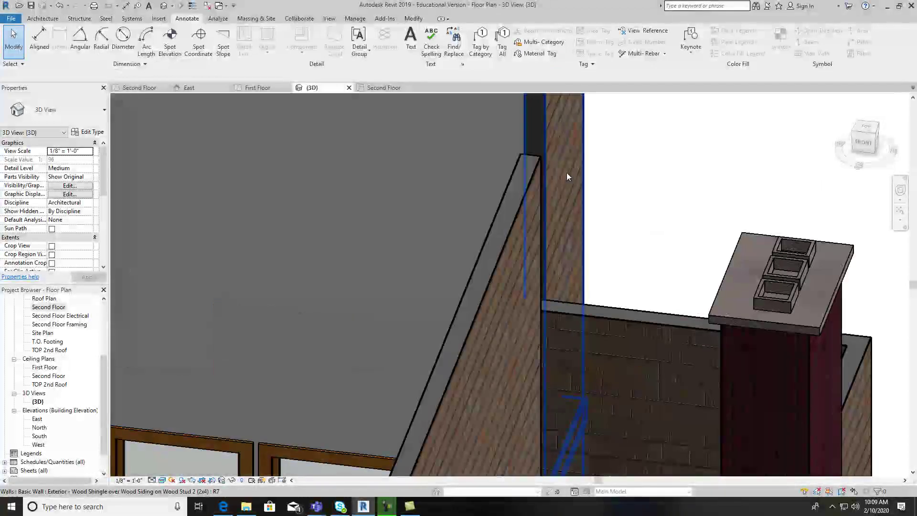
pyautogui.scroll(-5, 827, 203)
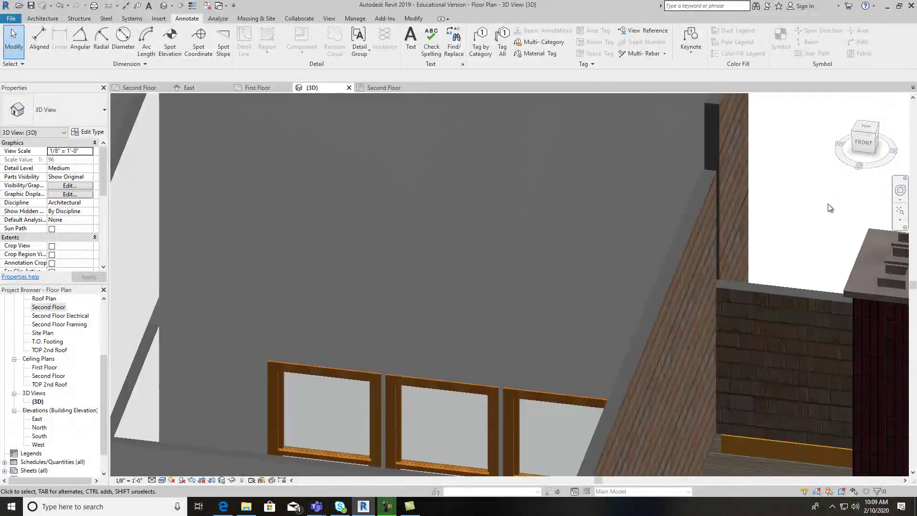
pyautogui.moveTo(820, 202); pyautogui.dragTo(787, 99, button='middle')
pyautogui.scroll(-2, 641, 374)
pyautogui.moveTo(641, 374); pyautogui.dragTo(692, 468, button='middle')
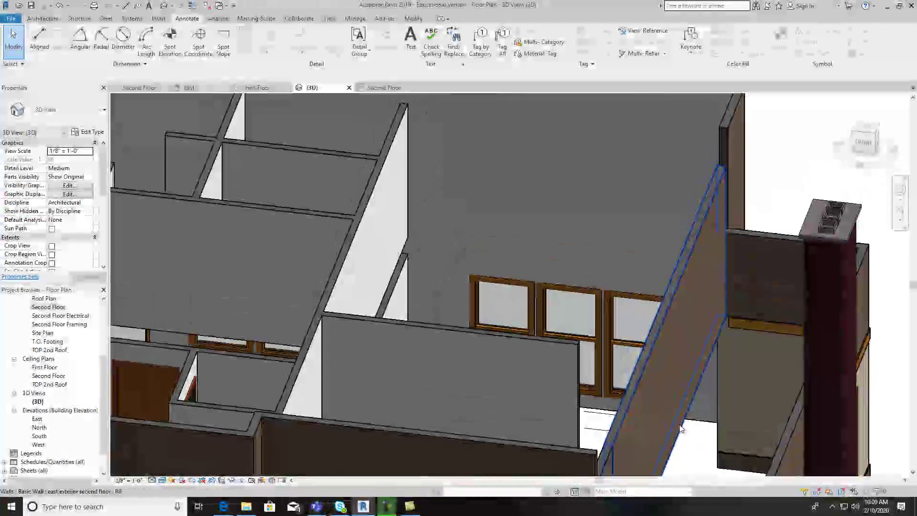
pyautogui.click(863, 141)
pyautogui.keyDown('shift'); pyautogui.moveTo(191, 286); pyautogui.dragTo(123, 134, button='middle'); pyautogui.keyUp('shift')
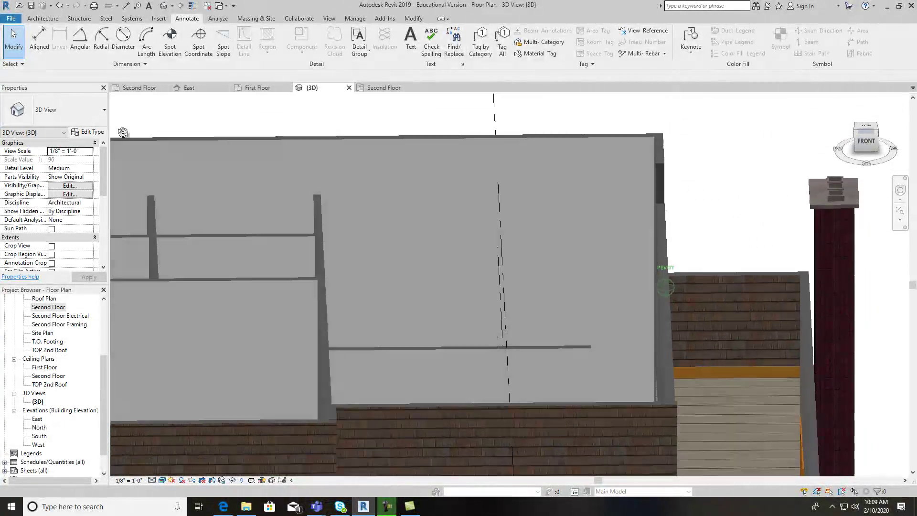
# Step: In 3D, set the Top Constraint of the nine tall exterior walls around the main house block to Up to level: Roof
pyautogui.click(865, 143)
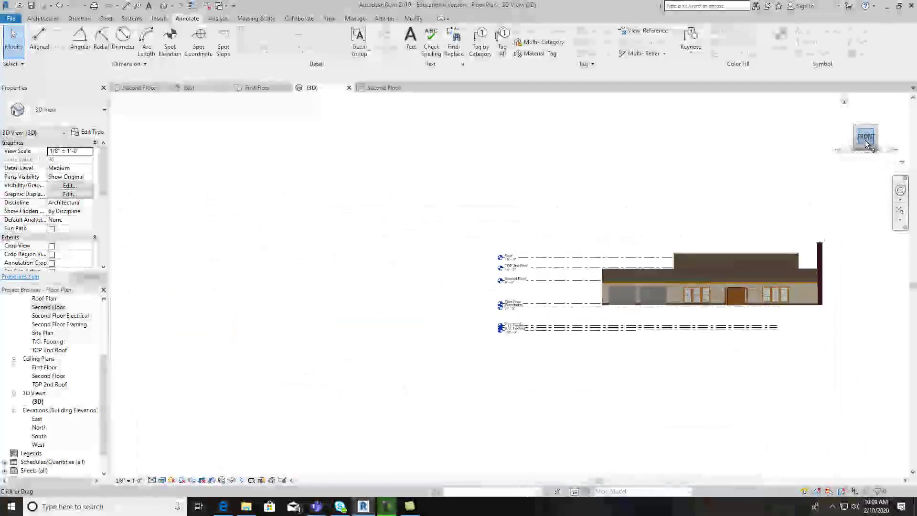
pyautogui.moveTo(865, 142)
pyautogui.mouseDown()
pyautogui.moveTo(811, 146)
pyautogui.moveTo(778, 160)
pyautogui.moveTo(775, 191)
pyautogui.mouseUp()
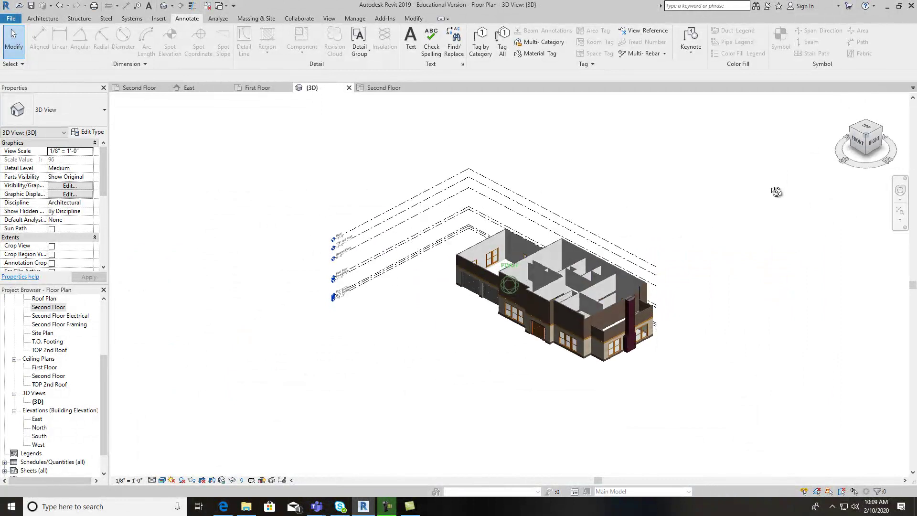
pyautogui.scroll(5, 596, 334)
pyautogui.moveTo(597, 363); pyautogui.dragTo(557, 457, button='middle')
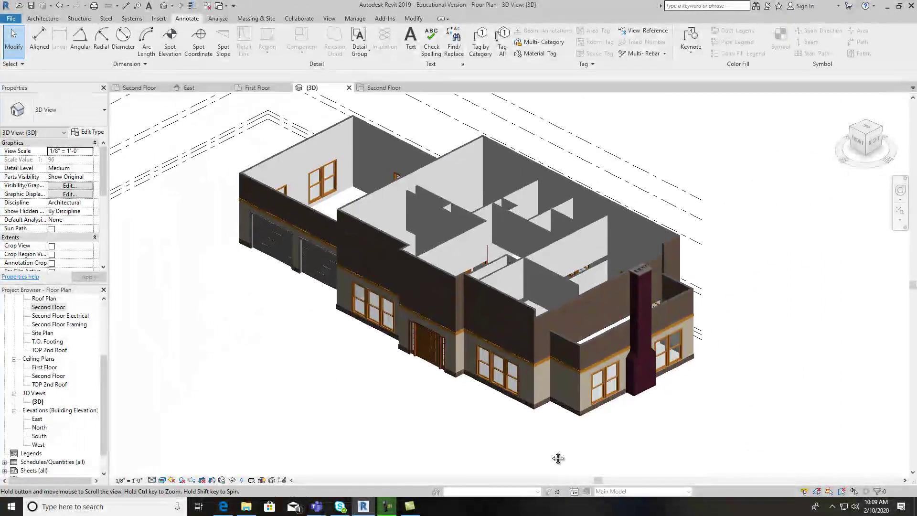
pyautogui.click(507, 302)
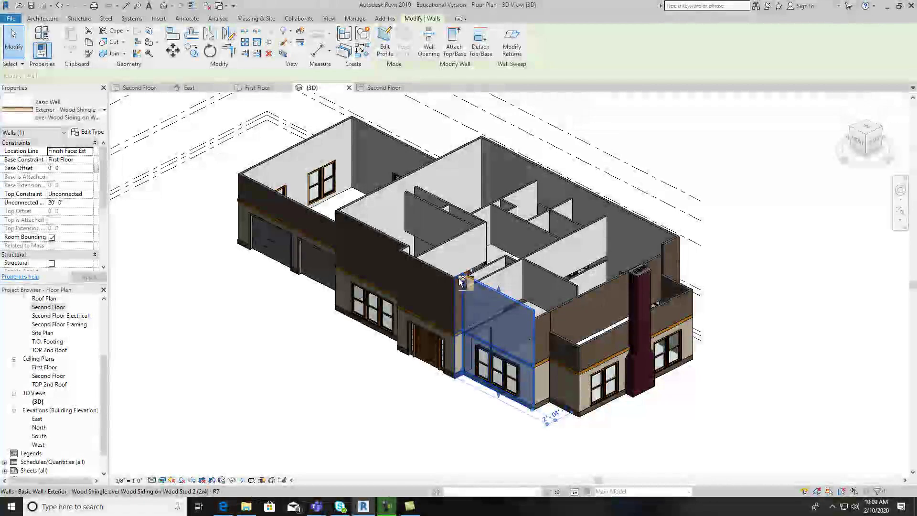
pyautogui.keyDown('ctrl'); pyautogui.click(446, 280); pyautogui.keyUp('ctrl')
pyautogui.keyDown('ctrl'); pyautogui.click(406, 246); pyautogui.keyUp('ctrl')
pyautogui.keyDown('ctrl'); pyautogui.click(375, 198); pyautogui.keyUp('ctrl')
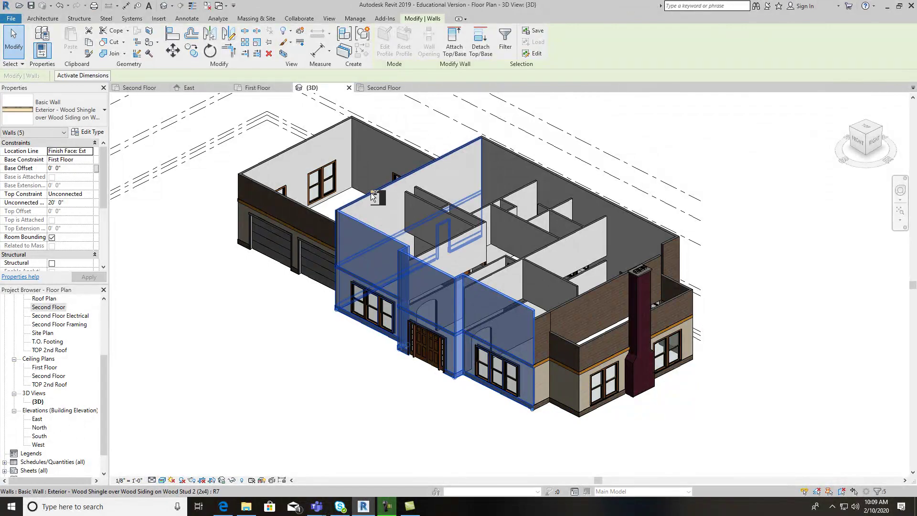
pyautogui.keyDown('ctrl'); pyautogui.click(510, 151); pyautogui.keyUp('ctrl')
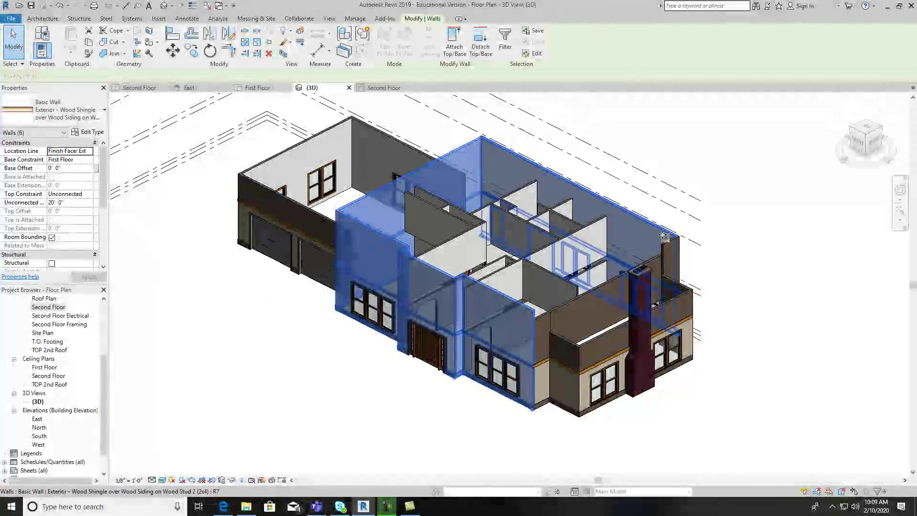
pyautogui.keyDown('ctrl'); pyautogui.click(664, 250); pyautogui.keyUp('ctrl')
pyautogui.keyDown('ctrl'); pyautogui.click(537, 318); pyautogui.keyUp('ctrl')
pyautogui.keyDown('ctrl'); pyautogui.click(541, 320); pyautogui.keyUp('ctrl')
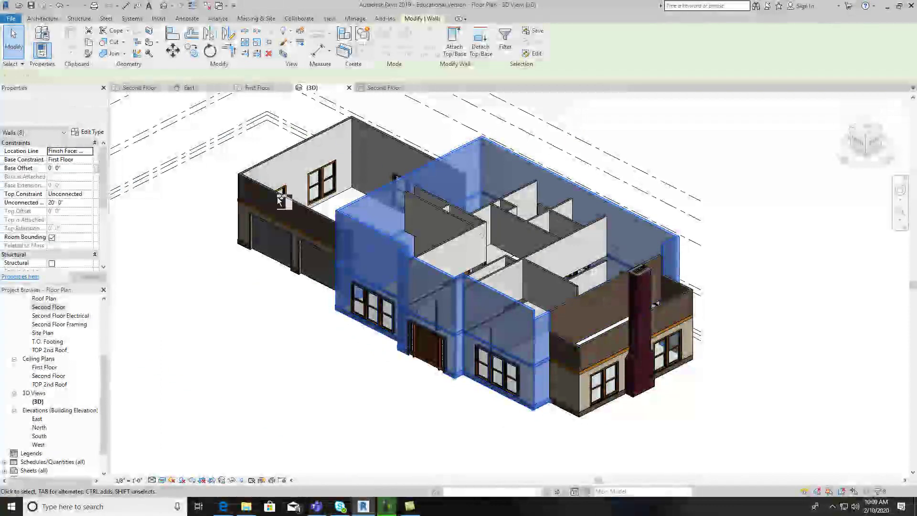
pyautogui.click(86, 161)
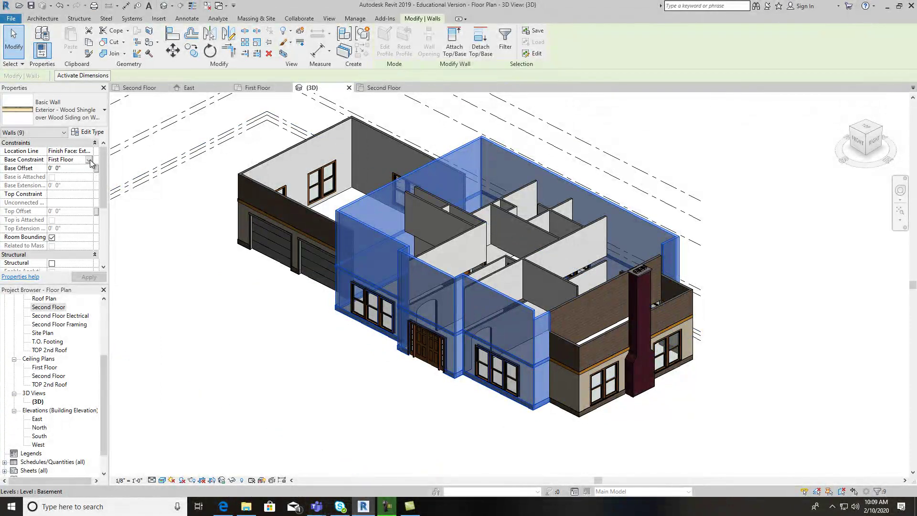
pyautogui.moveTo(101, 170); pyautogui.dragTo(108, 193)
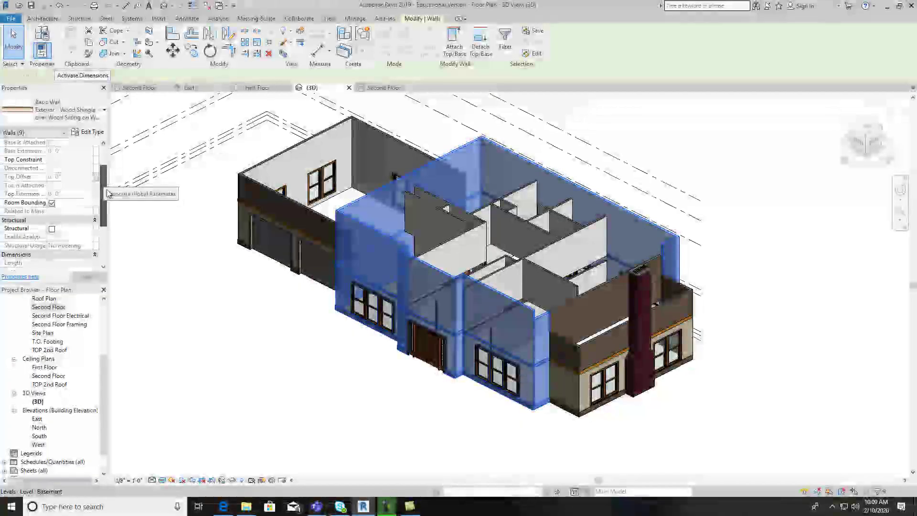
pyautogui.click(89, 159)
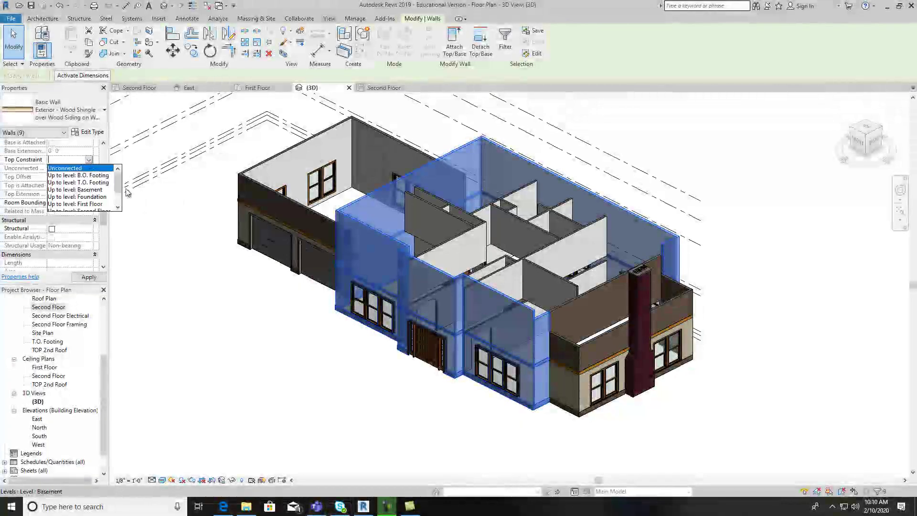
pyautogui.moveTo(116, 186); pyautogui.dragTo(116, 206)
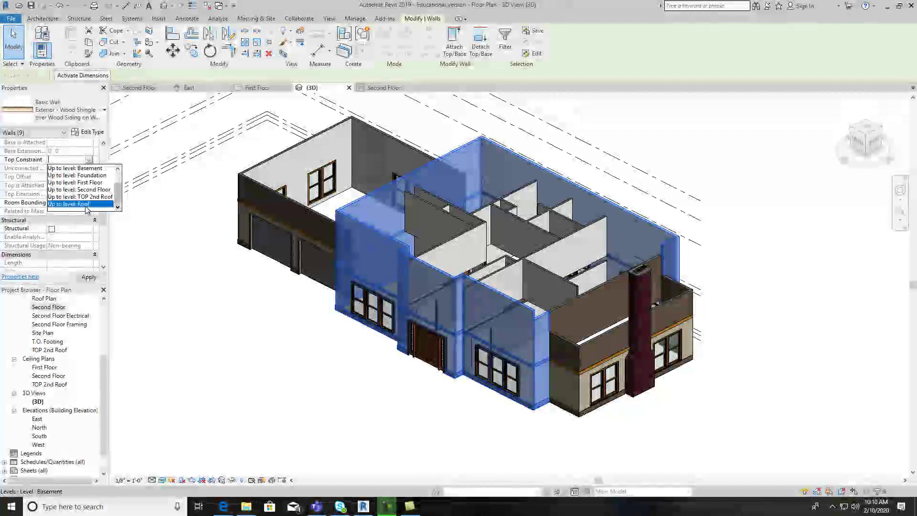
pyautogui.click(76, 201)
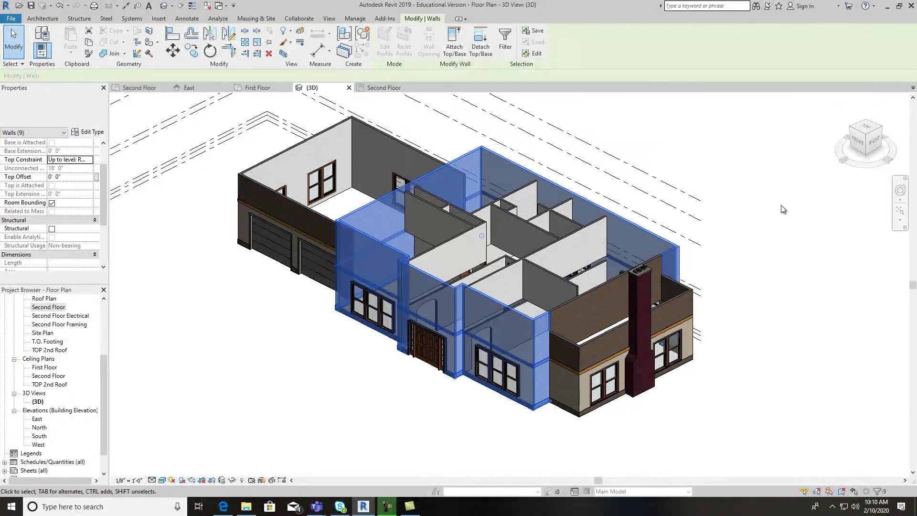
pyautogui.click(781, 207)
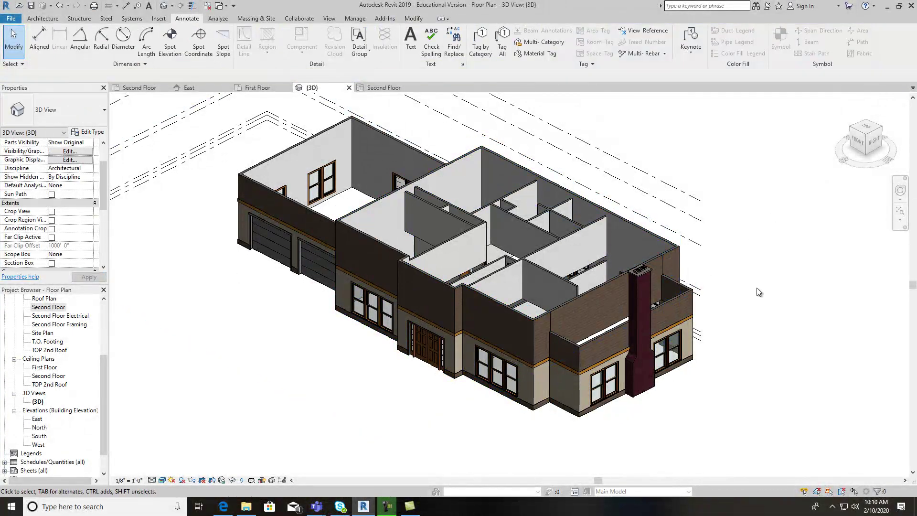
# Step: Set the Top Constraint of the twelve second-floor interior 2x4 walls to Up to level: Roof
pyautogui.scroll(4, 440, 217)
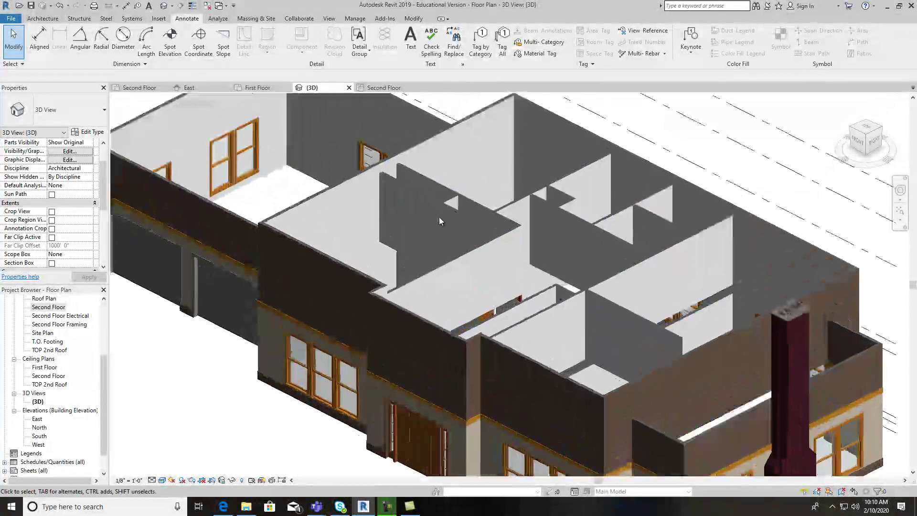
pyautogui.click(477, 224)
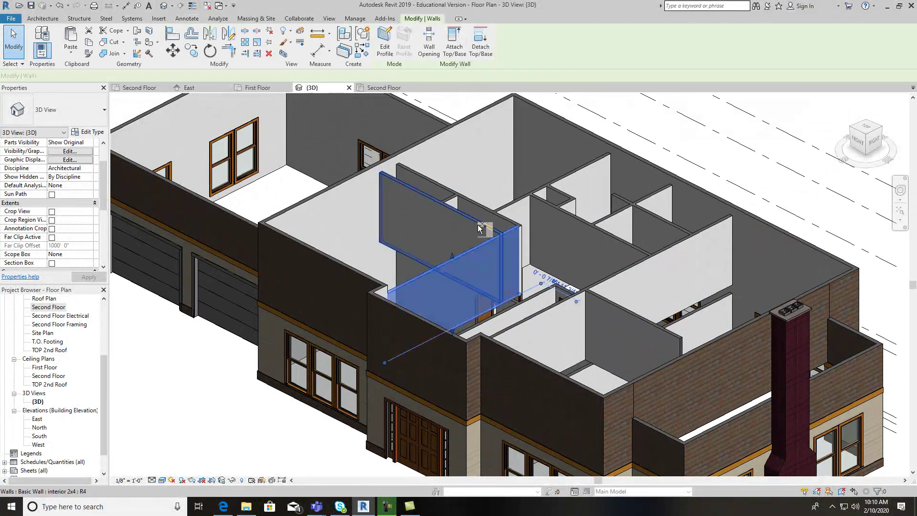
pyautogui.keyDown('ctrl'); pyautogui.click(454, 202); pyautogui.keyUp('ctrl')
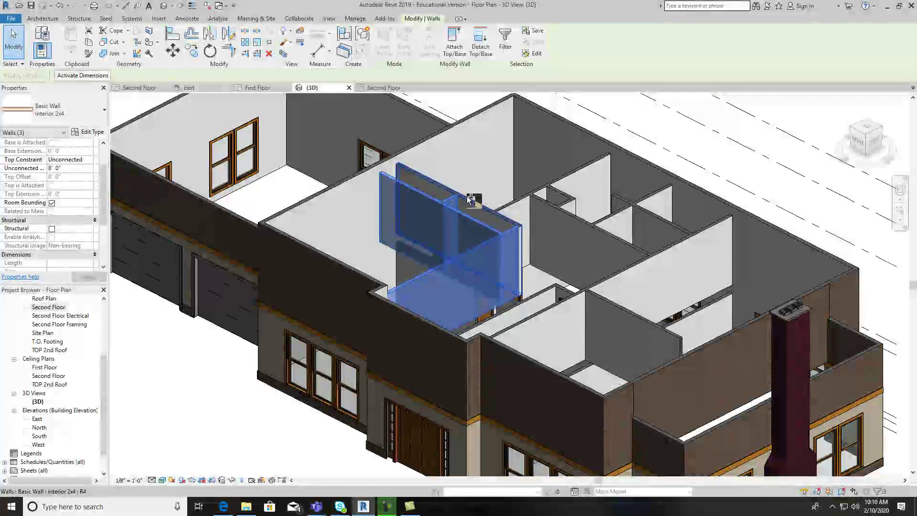
pyautogui.keyDown('ctrl'); pyautogui.click(467, 194); pyautogui.keyUp('ctrl')
pyautogui.keyDown('ctrl'); pyautogui.click(524, 196); pyautogui.keyUp('ctrl')
pyautogui.keyDown('ctrl'); pyautogui.click(519, 198); pyautogui.keyUp('ctrl')
pyautogui.keyDown('ctrl'); pyautogui.click(566, 206); pyautogui.keyUp('ctrl')
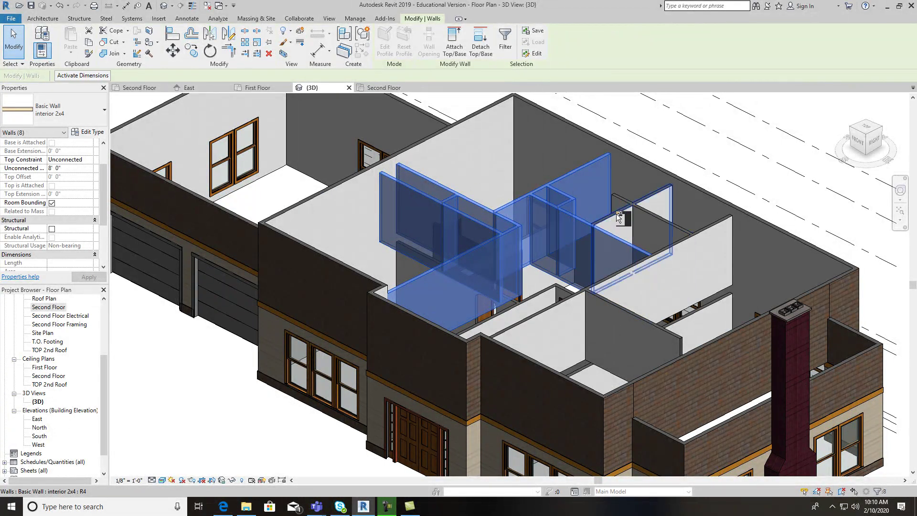
pyautogui.keyDown('ctrl'); pyautogui.click(652, 215); pyautogui.keyUp('ctrl')
pyautogui.keyDown('ctrl'); pyautogui.click(705, 236); pyautogui.keyUp('ctrl')
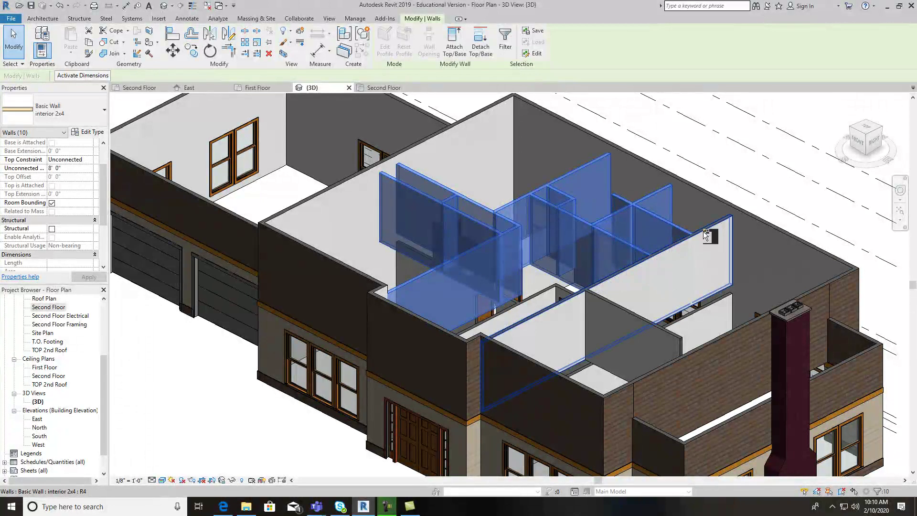
pyautogui.keyDown('ctrl'); pyautogui.click(616, 305); pyautogui.keyUp('ctrl')
pyautogui.moveTo(865, 144)
pyautogui.mouseDown()
pyautogui.moveTo(887, 142)
pyautogui.moveTo(114, 136)
pyautogui.moveTo(96, 156)
pyautogui.mouseUp()
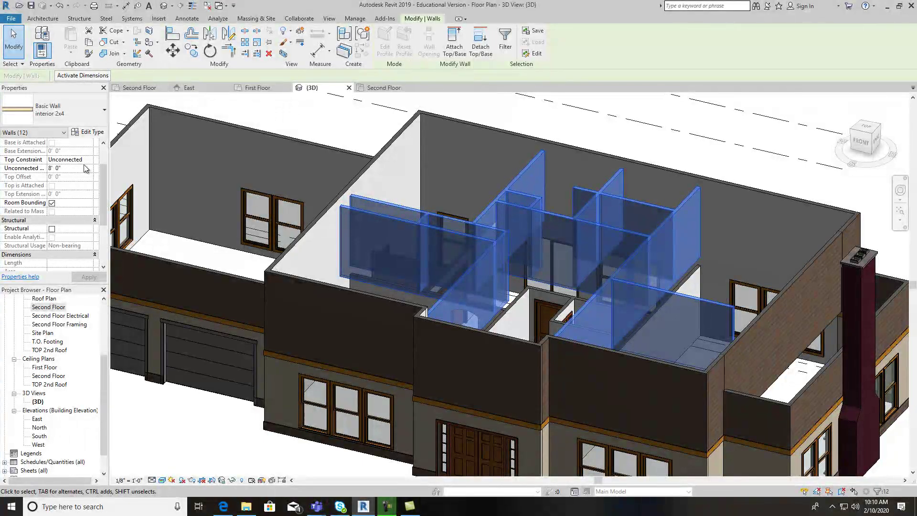
pyautogui.scroll(2, 102, 167)
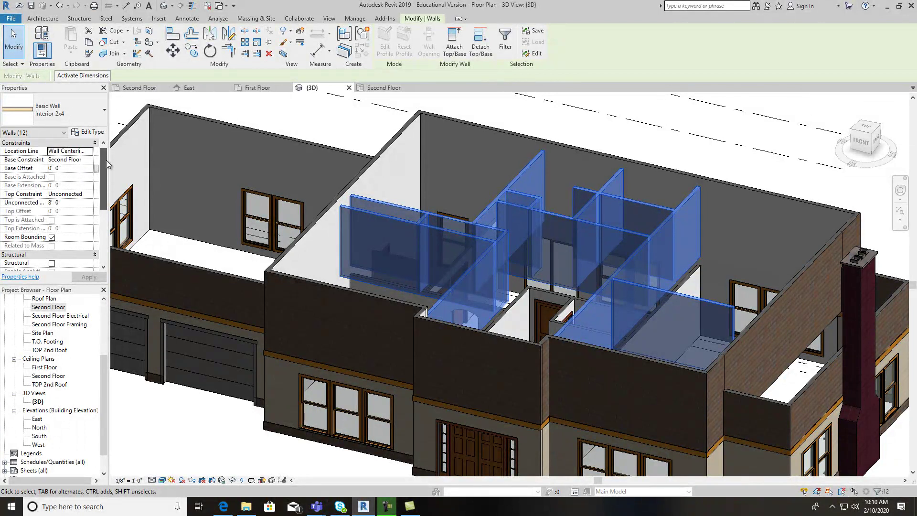
pyautogui.click(89, 193)
pyautogui.click(90, 197)
pyautogui.click(90, 195)
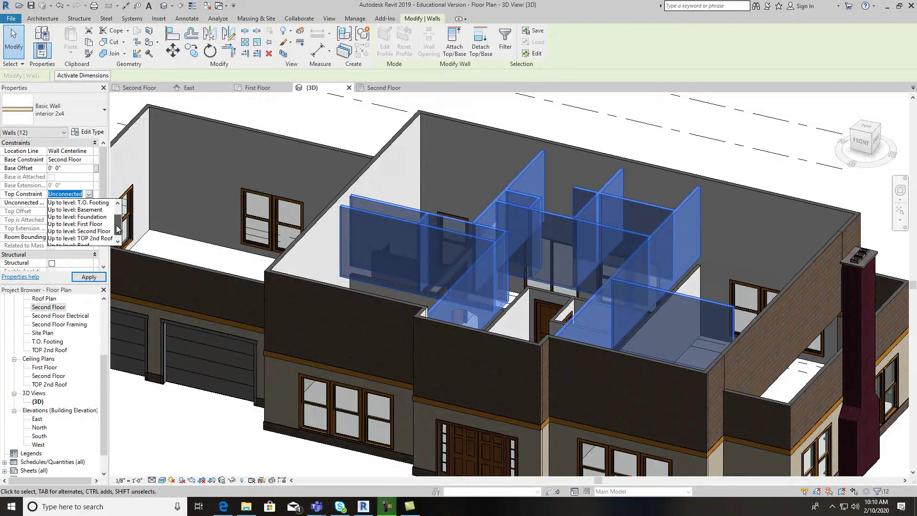
pyautogui.click(94, 238)
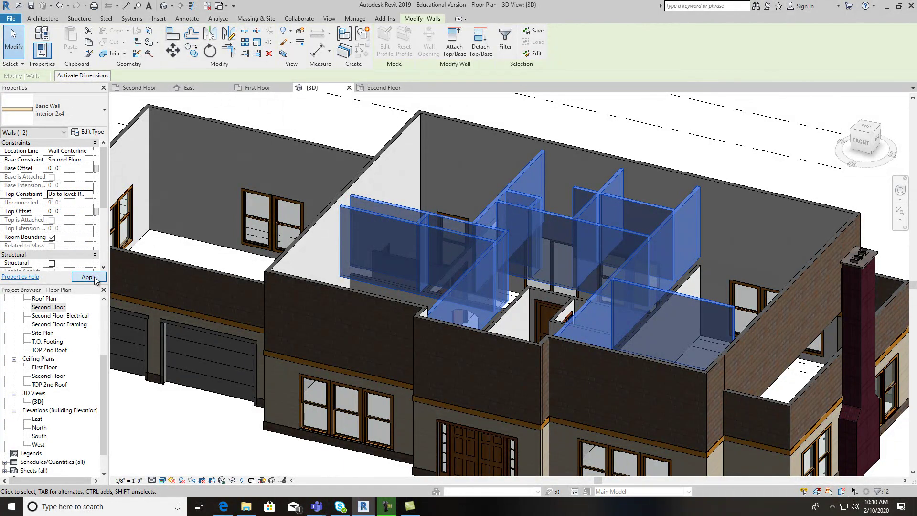
pyautogui.click(334, 115)
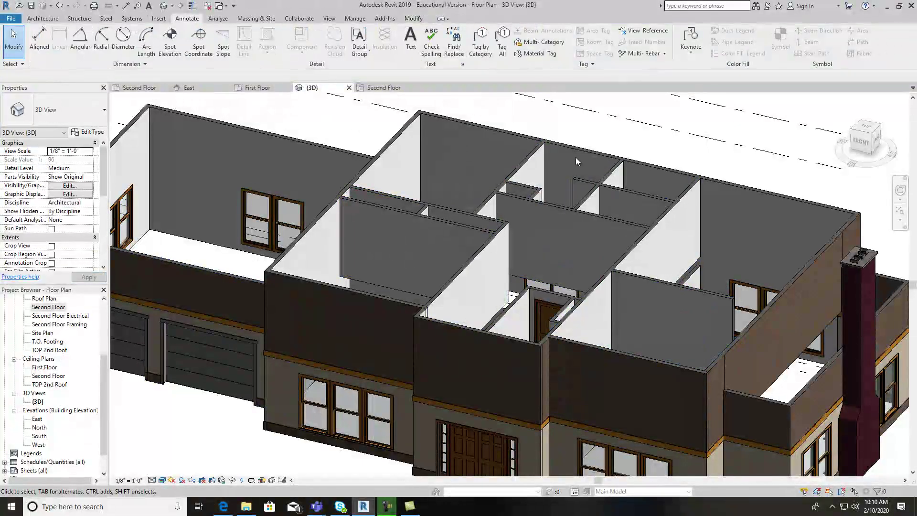
# Step: In the Second Floor plan, extend the free end of the 13'-6" interior wall to meet the fireplace-side exterior wall
pyautogui.click(859, 146)
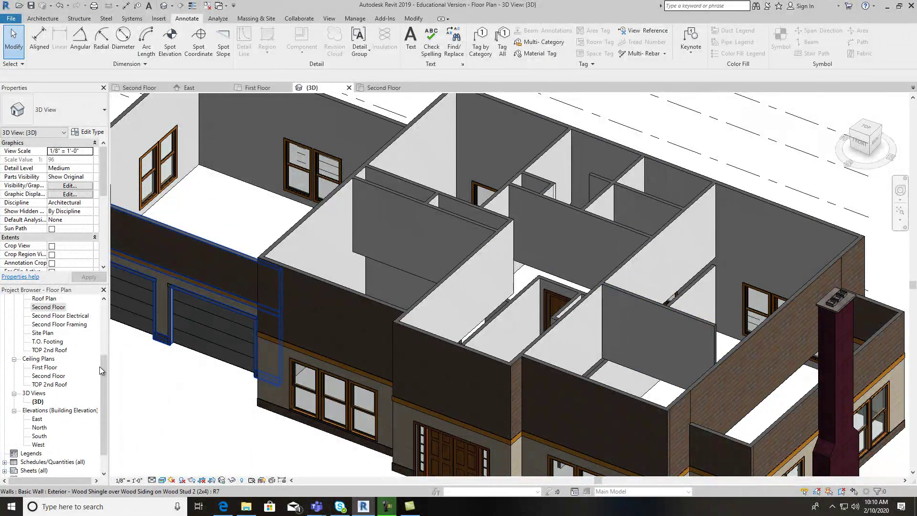
pyautogui.moveTo(100, 367); pyautogui.dragTo(98, 313)
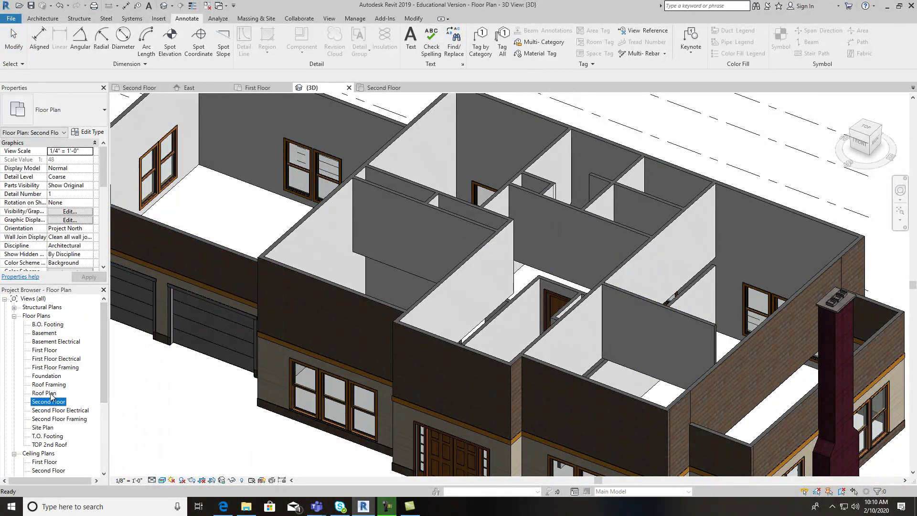
pyautogui.doubleClick(50, 402)
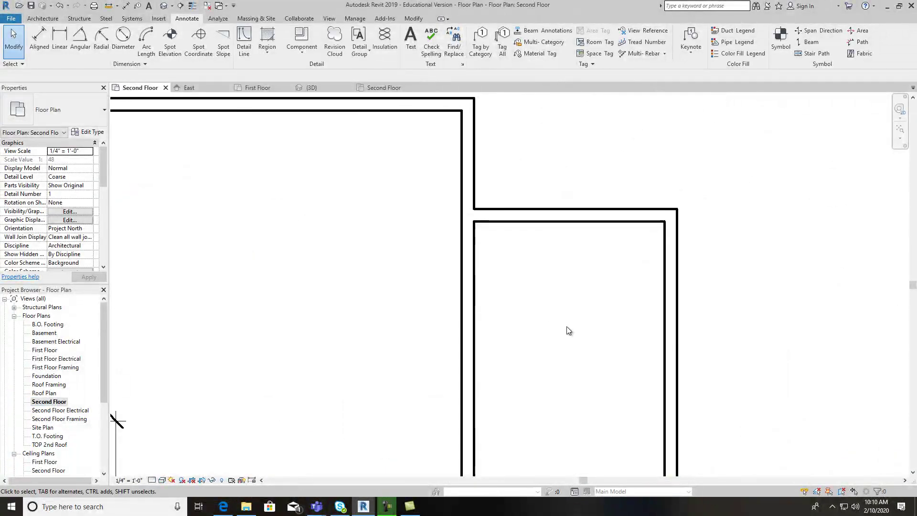
pyautogui.scroll(-3, 568, 330)
pyautogui.click(412, 434)
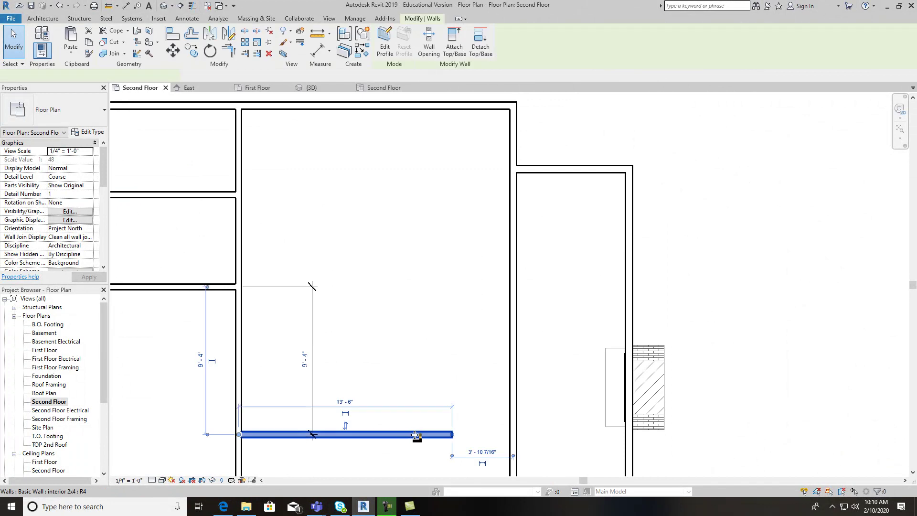
pyautogui.moveTo(452, 436); pyautogui.dragTo(511, 435)
pyautogui.click(535, 415)
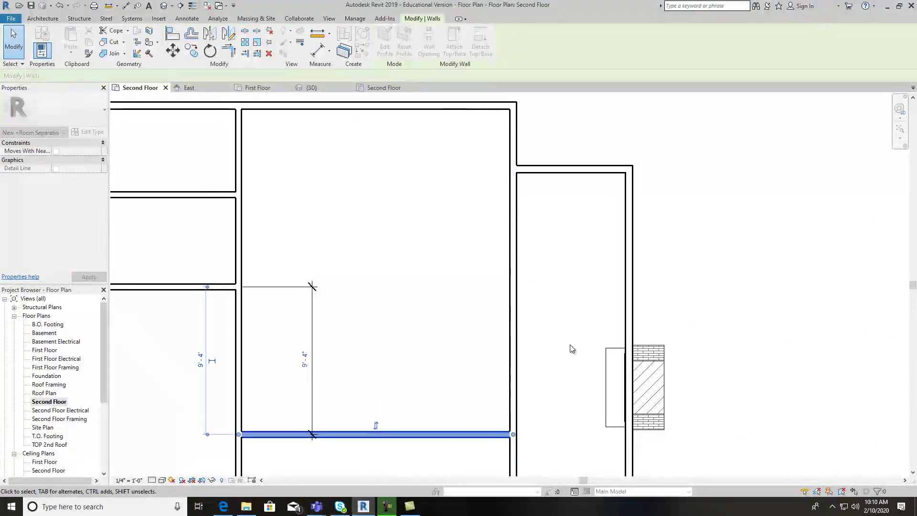
pyautogui.scroll(2, 534, 194)
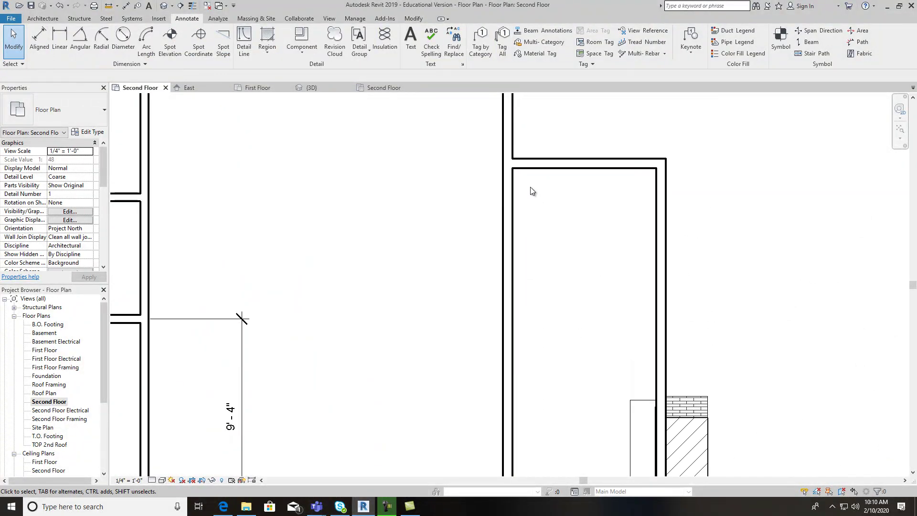
# Step: Examine the second-floor interior and exterior walls in the 3D view
pyautogui.click(164, 5)
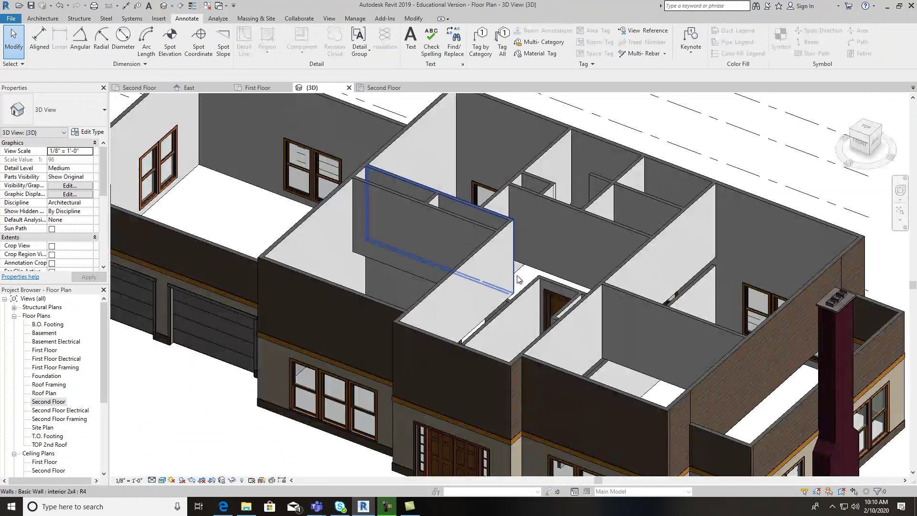
pyautogui.scroll(-3, 391, 268)
pyautogui.scroll(3, 426, 237)
pyautogui.moveTo(865, 146)
pyautogui.mouseDown()
pyautogui.moveTo(871, 117)
pyautogui.moveTo(764, 228)
pyautogui.mouseUp()
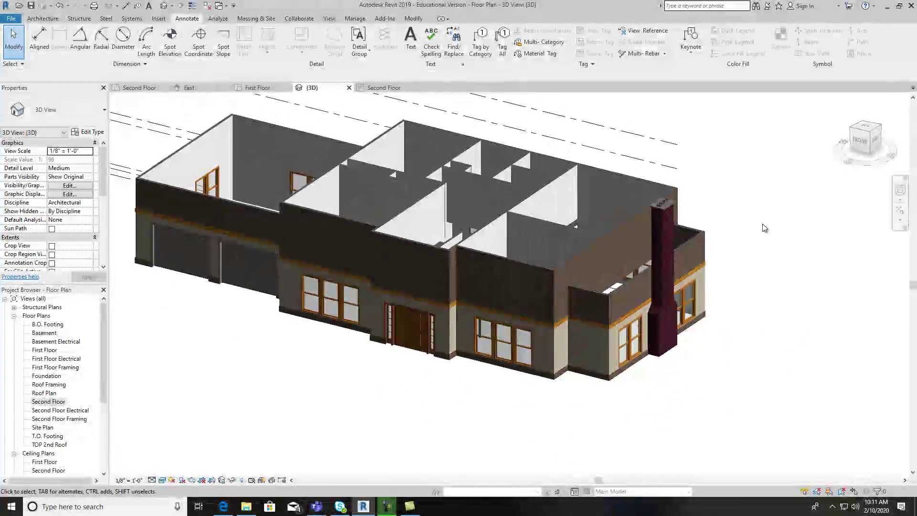